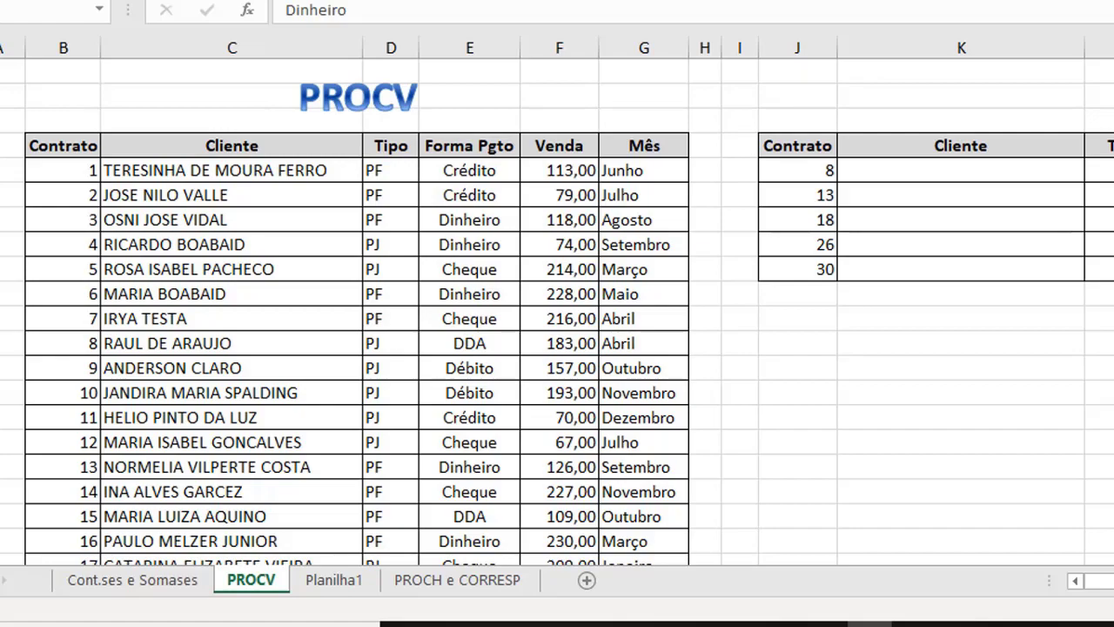
# Start a PROCV formula in cell K5, the Cliente cell for contract 8
pyautogui.click(911, 177)
pyautogui.click(910, 175)
pyautogui.write('=procv')
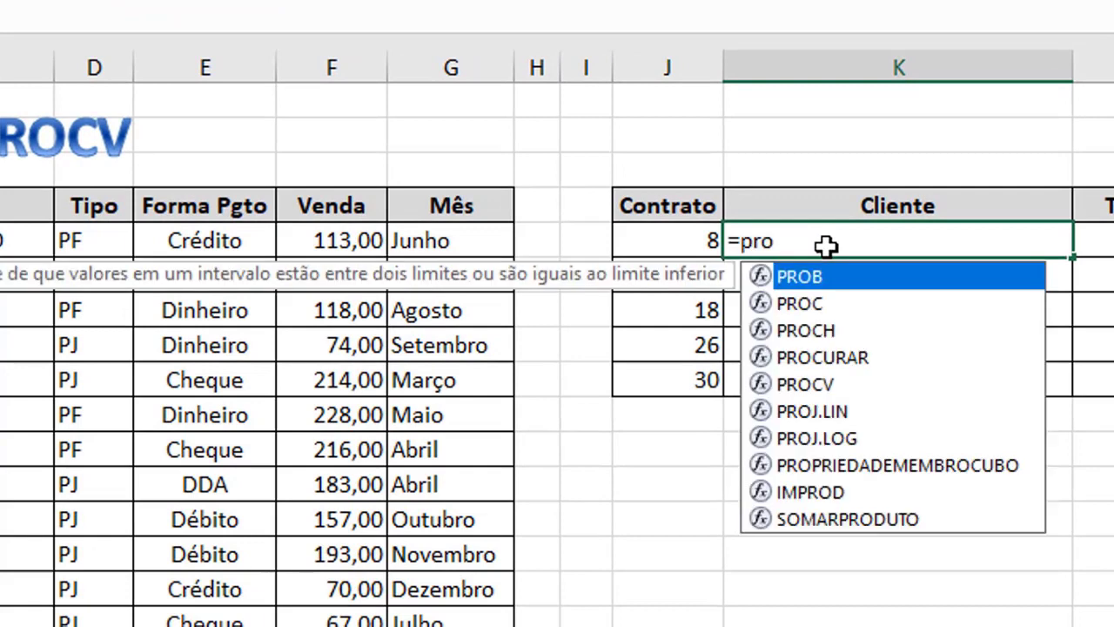
pyautogui.write('(')
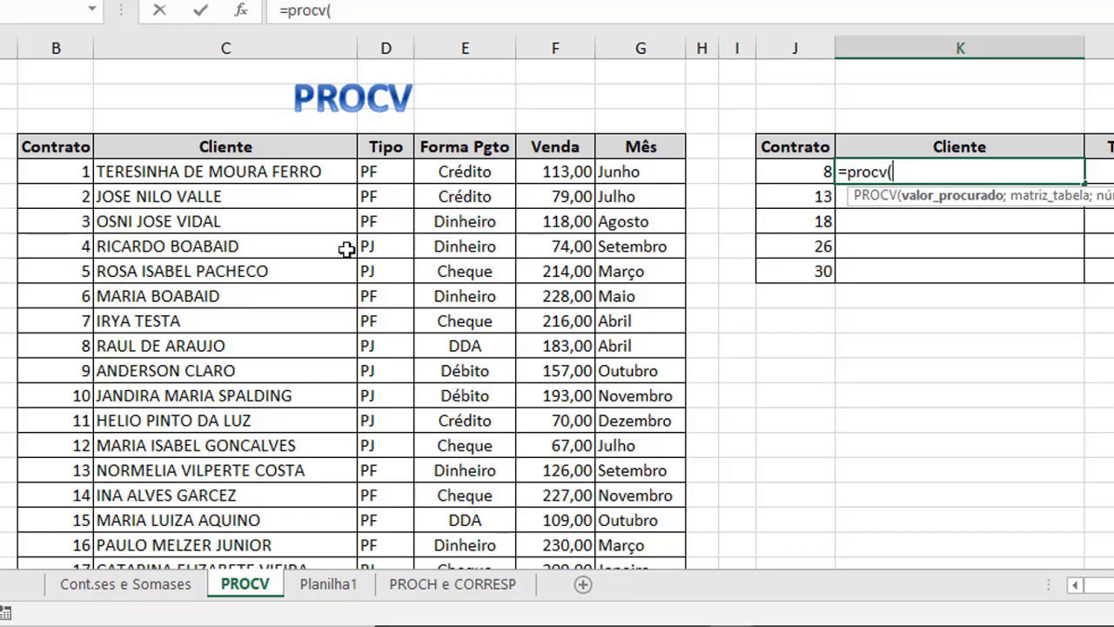
pyautogui.click(243, 346)
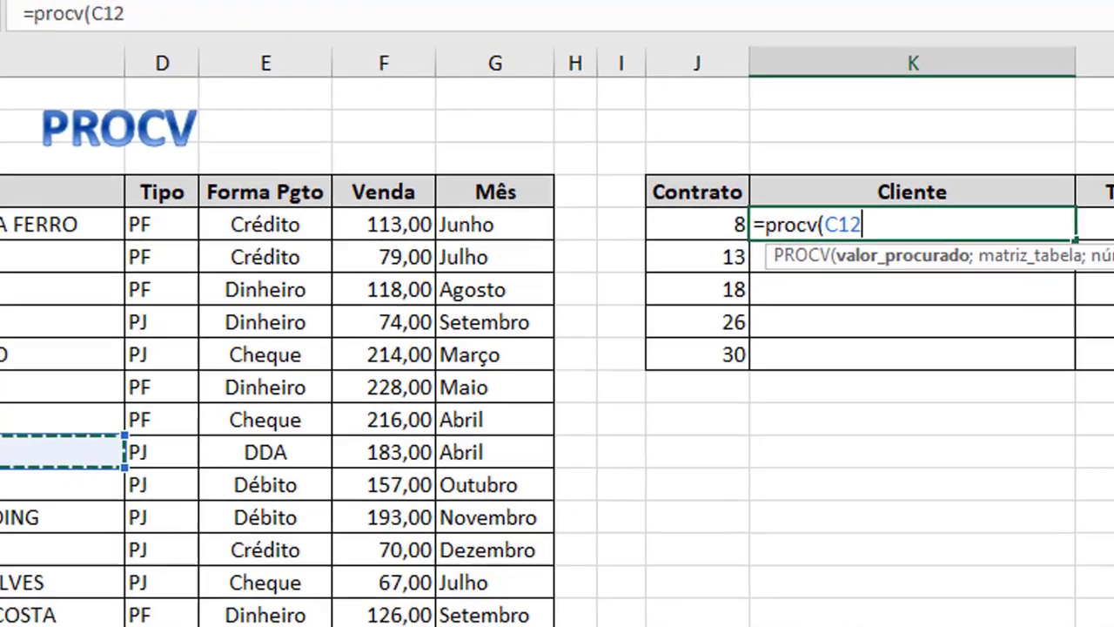
pyautogui.press('BackSpace')
pyautogui.press('BackSpace')
pyautogui.press('BackSpace')
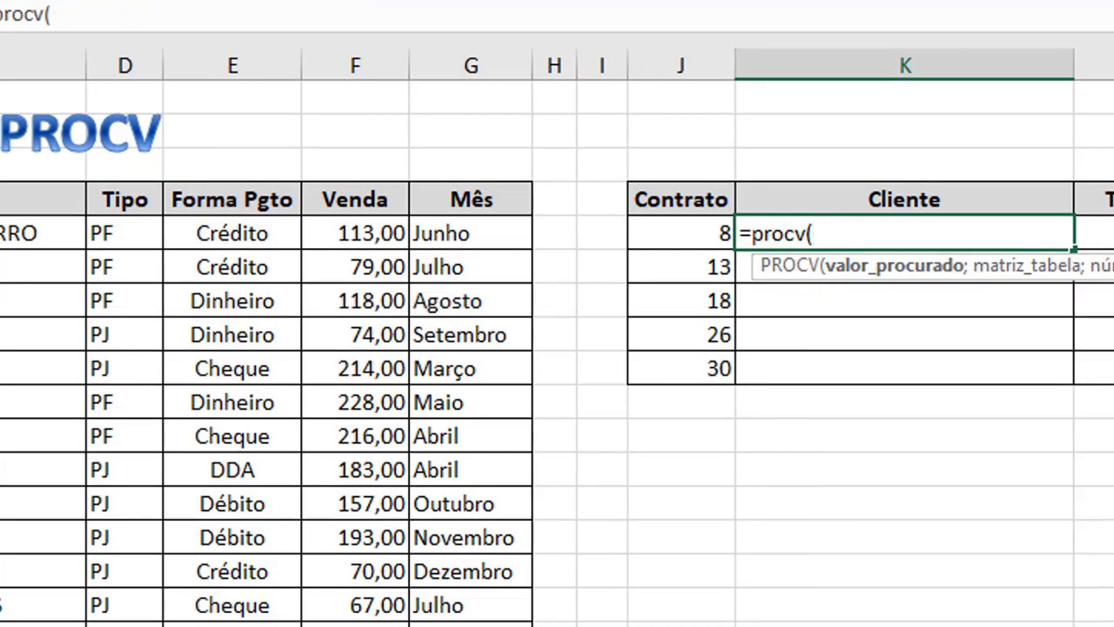
# Set J5 as the lookup value and the full sales table B4:G35, headers included, as the table array
pyautogui.click(721, 231)
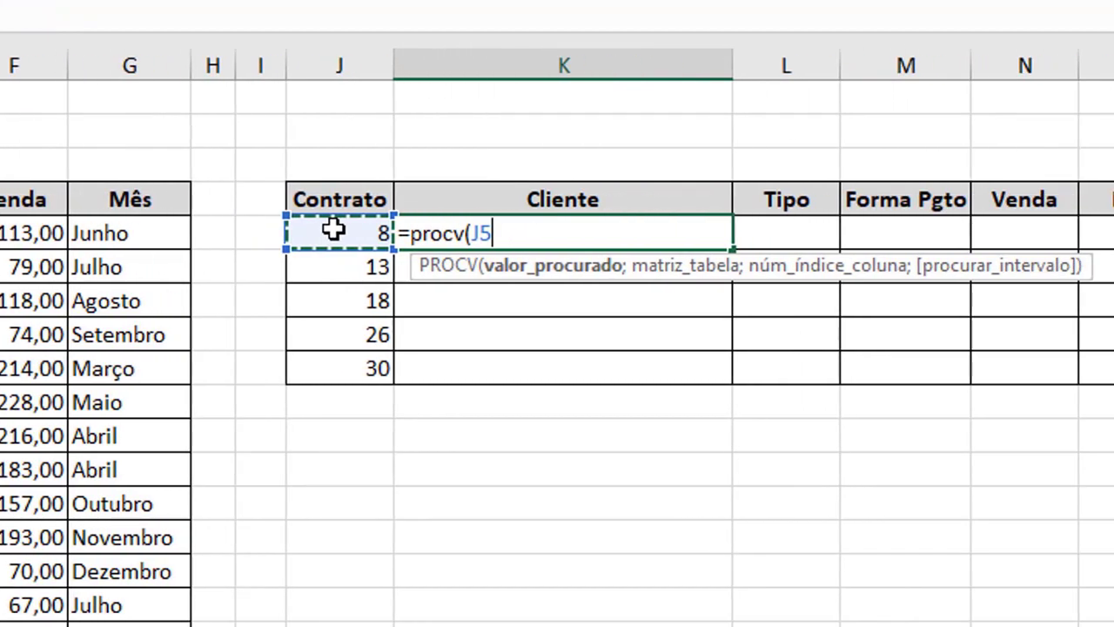
pyautogui.write(';')
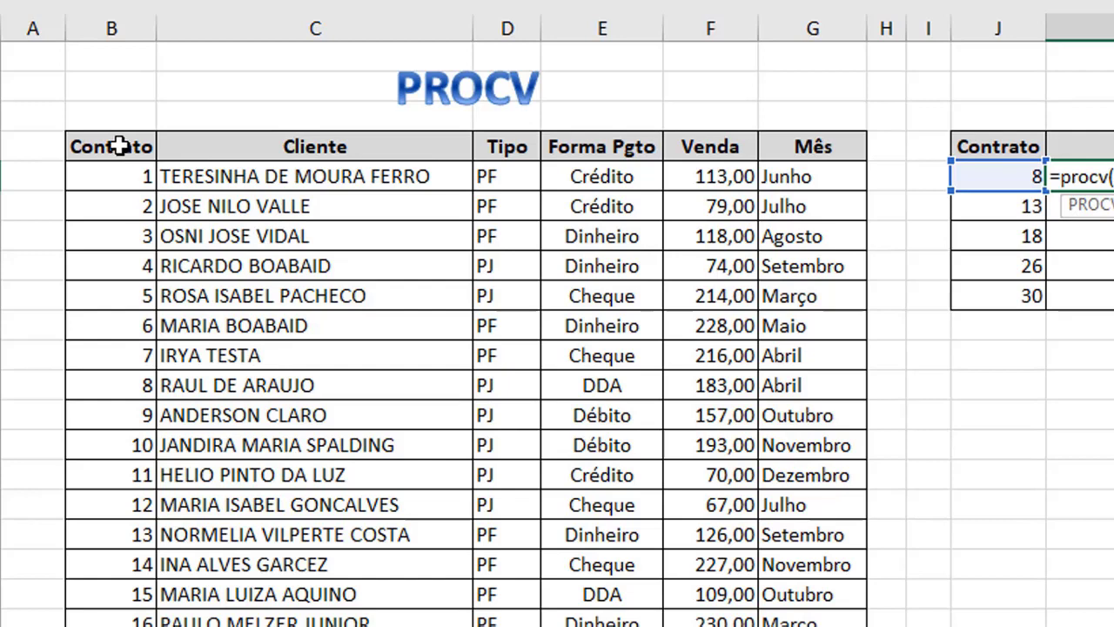
pyautogui.moveTo(119, 146); pyautogui.dragTo(140, 394)
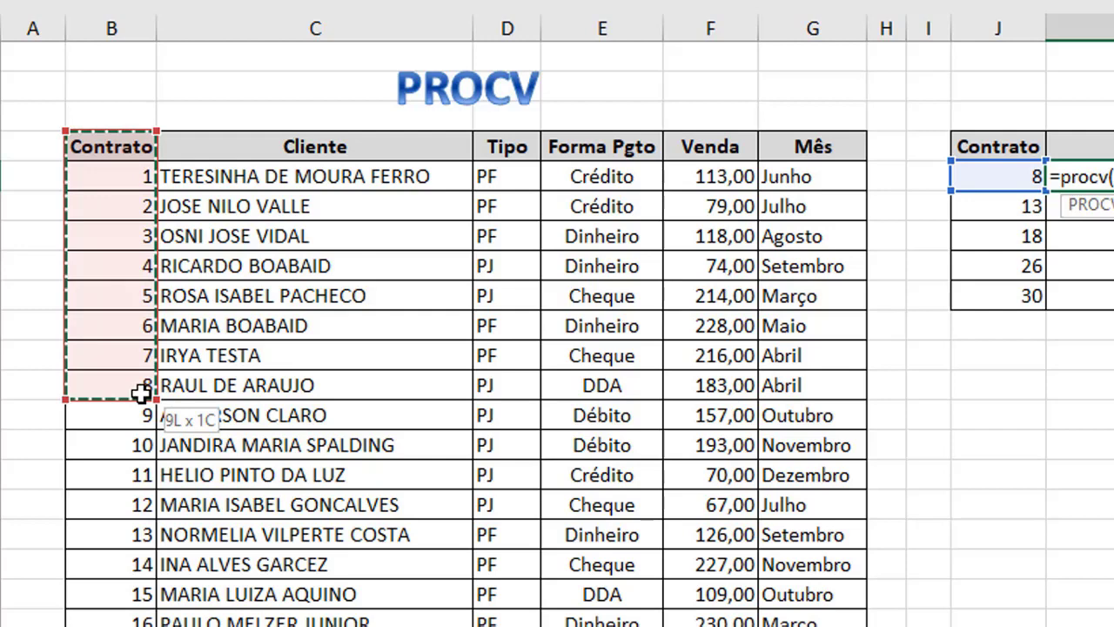
pyautogui.moveTo(142, 393); pyautogui.dragTo(125, 572)
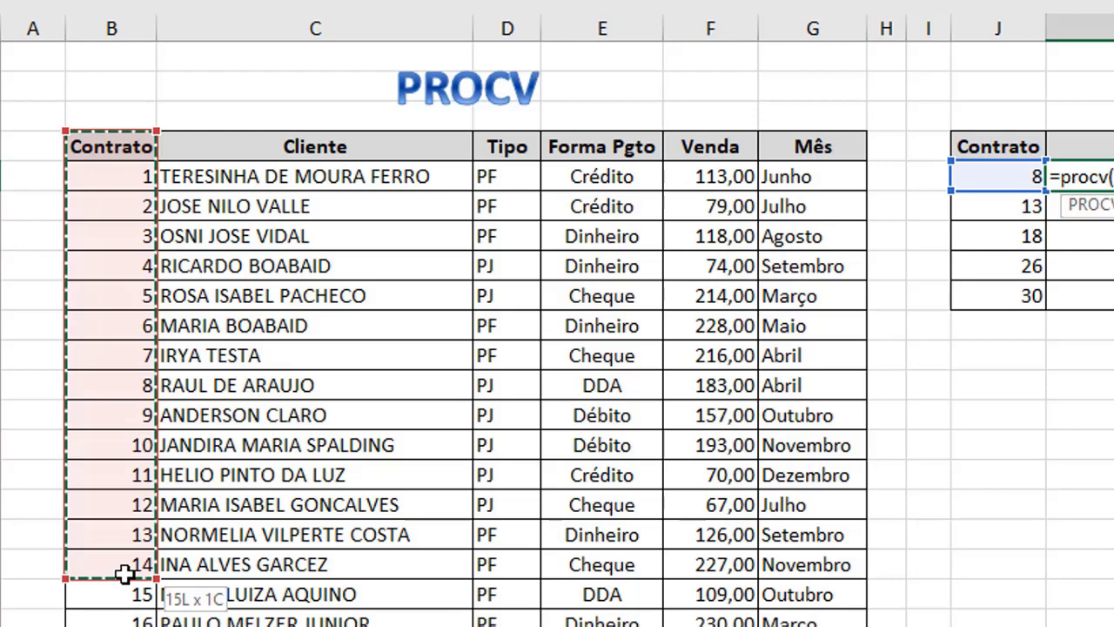
pyautogui.moveTo(125, 575); pyautogui.dragTo(850, 604)
pyautogui.scroll(5, 679, 99)
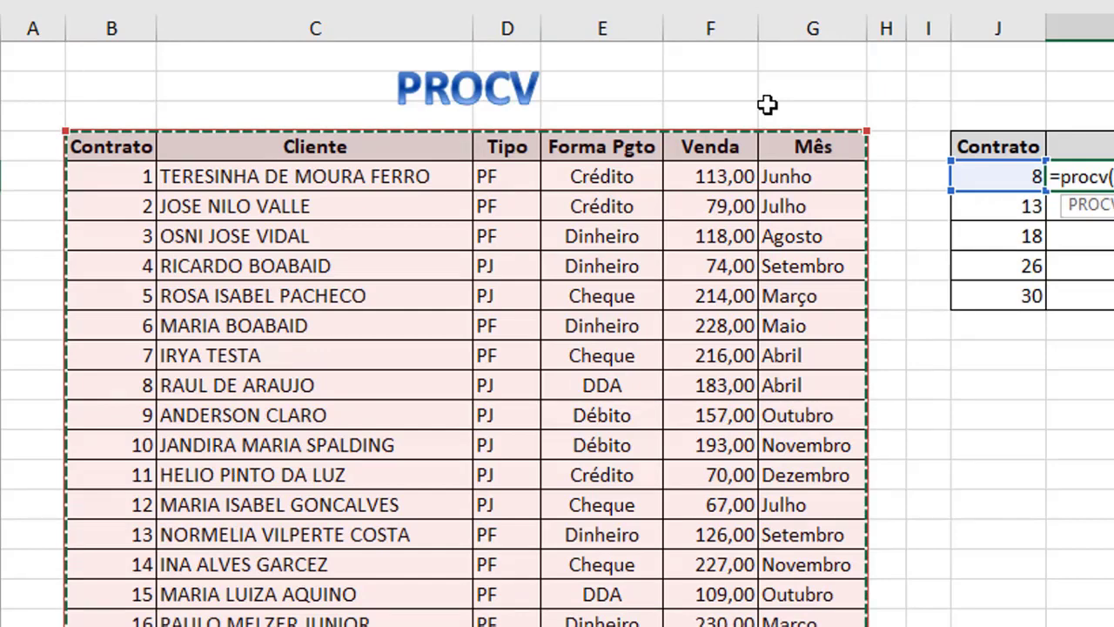
pyautogui.moveTo(849, 132); pyautogui.dragTo(474, 146)
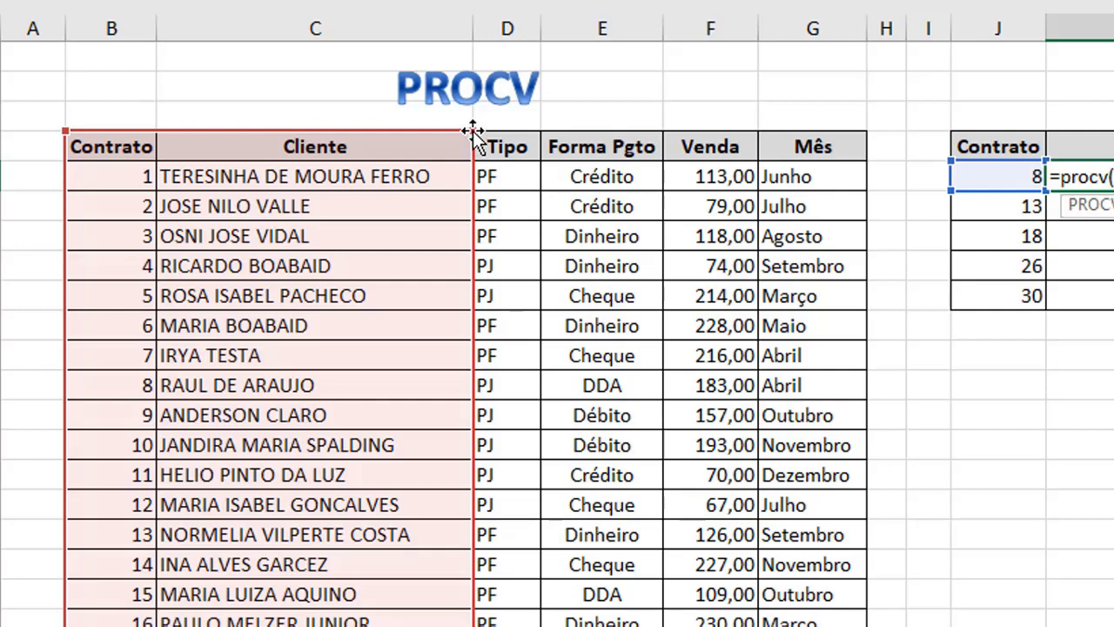
pyautogui.moveTo(466, 130); pyautogui.dragTo(193, 132)
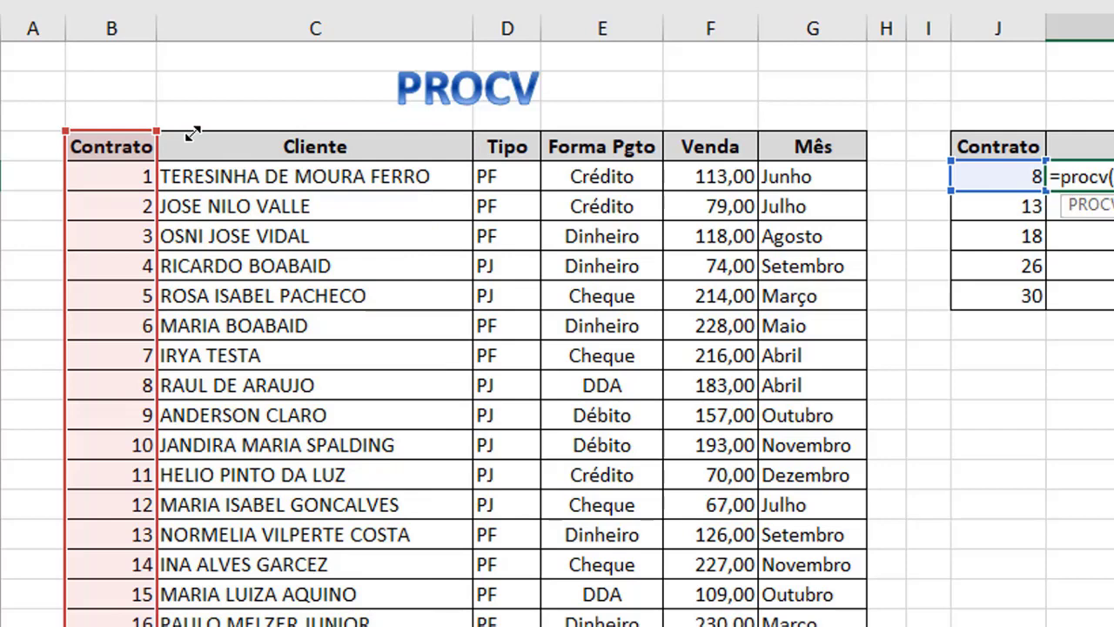
pyautogui.moveTo(192, 132); pyautogui.dragTo(437, 129)
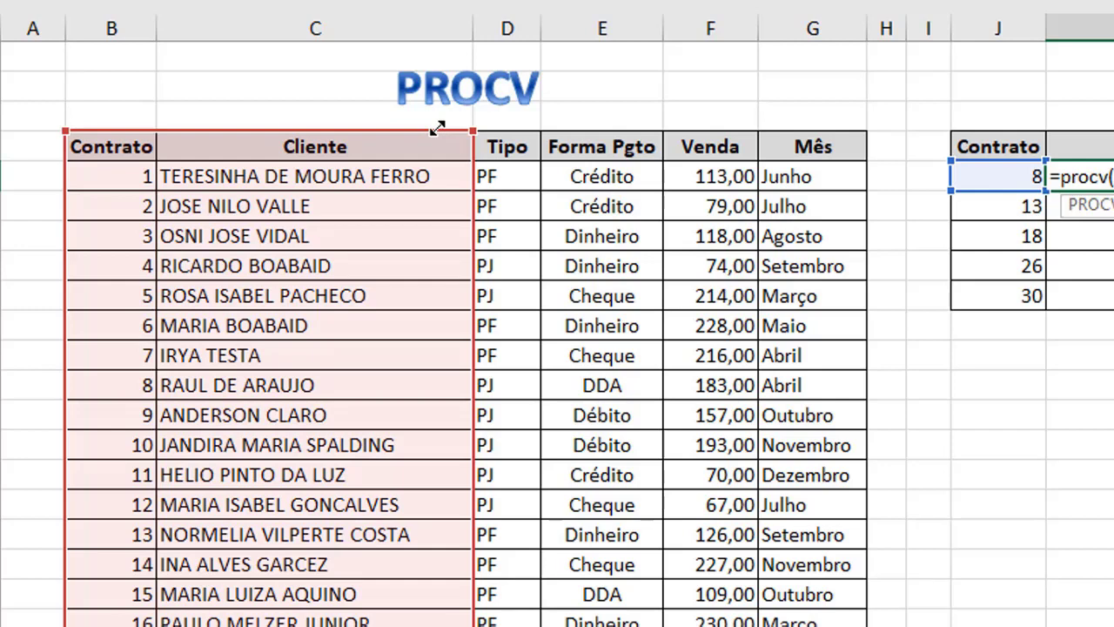
pyautogui.moveTo(437, 129); pyautogui.dragTo(855, 135)
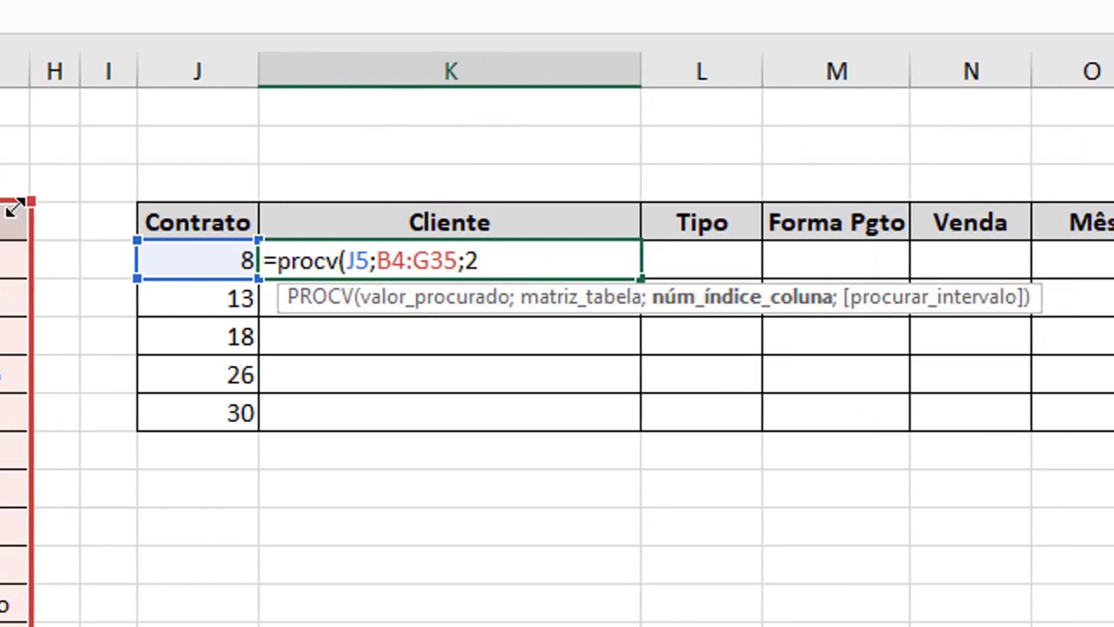
# Complete the K5 formula with column index 2 and 0 for an exact match, and copy it down to K9
pyautogui.write(';')
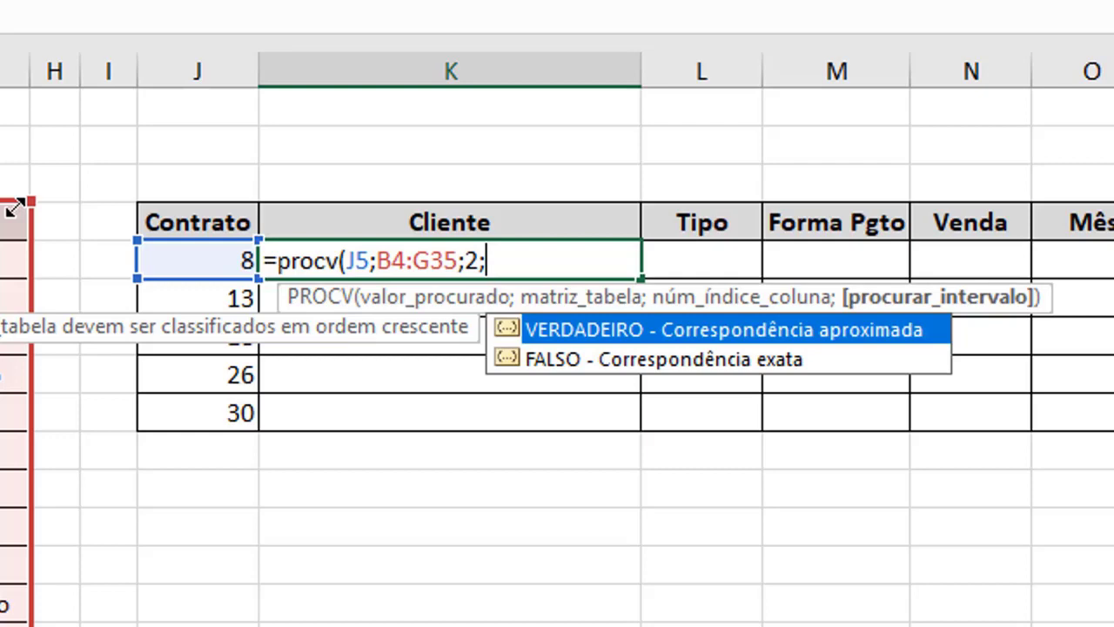
pyautogui.write('0')
pyautogui.press('Return')
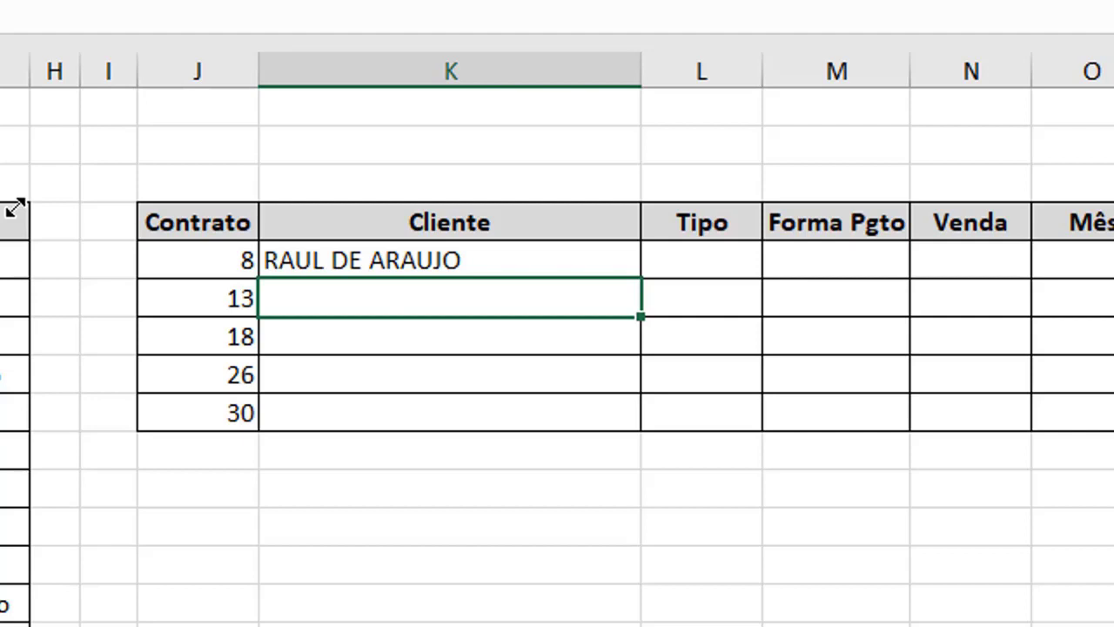
pyautogui.click(484, 259)
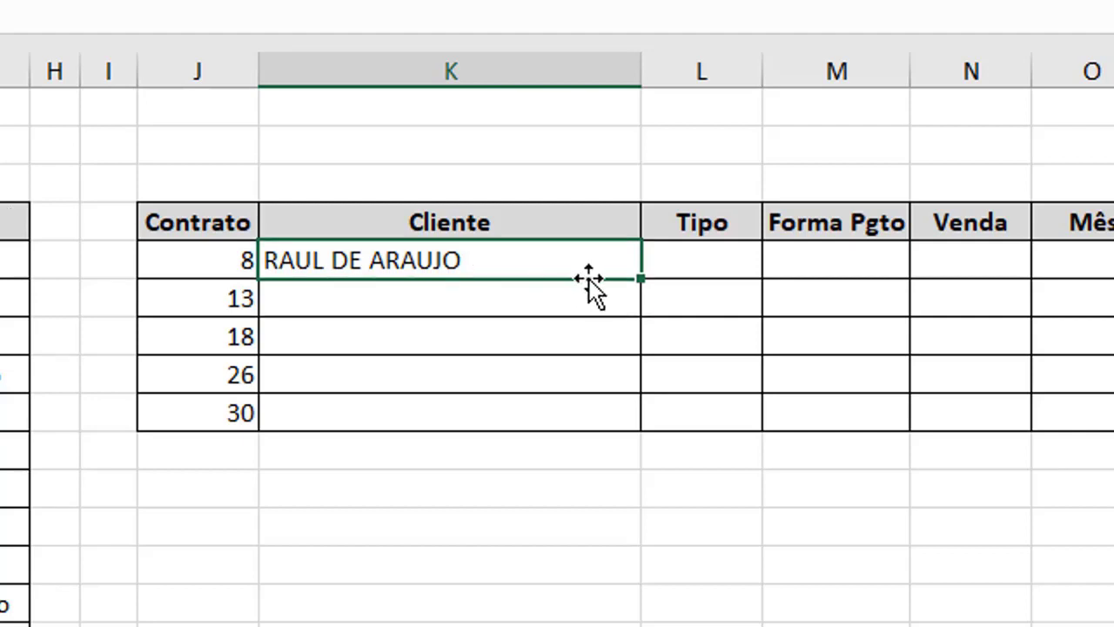
pyautogui.moveTo(641, 278); pyautogui.dragTo(637, 444)
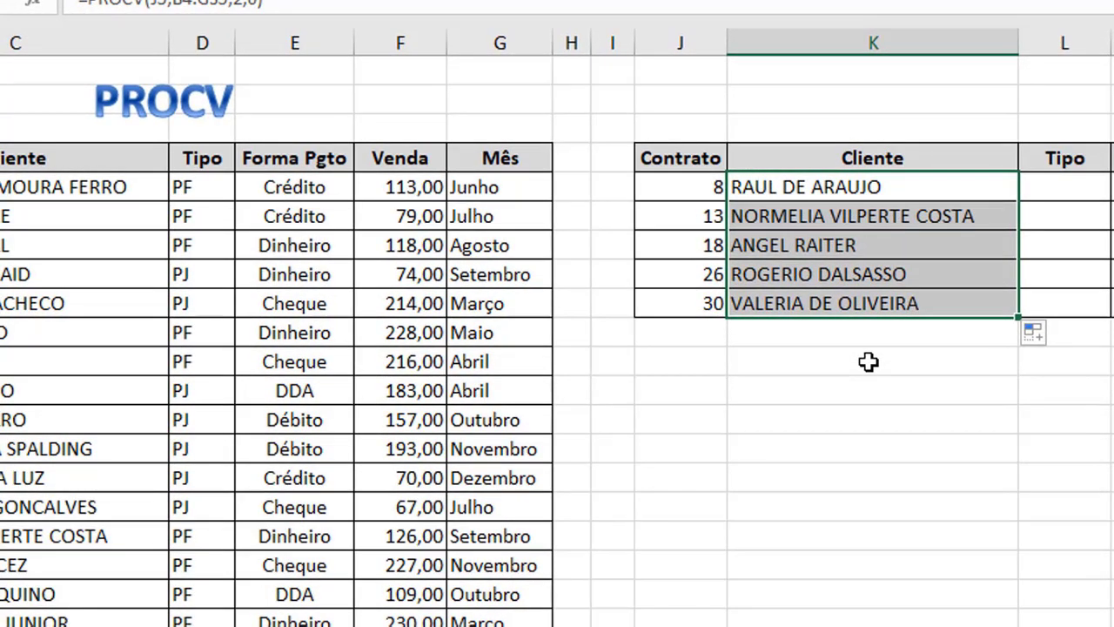
# Change the contract number in J8 to 1
pyautogui.click(711, 277)
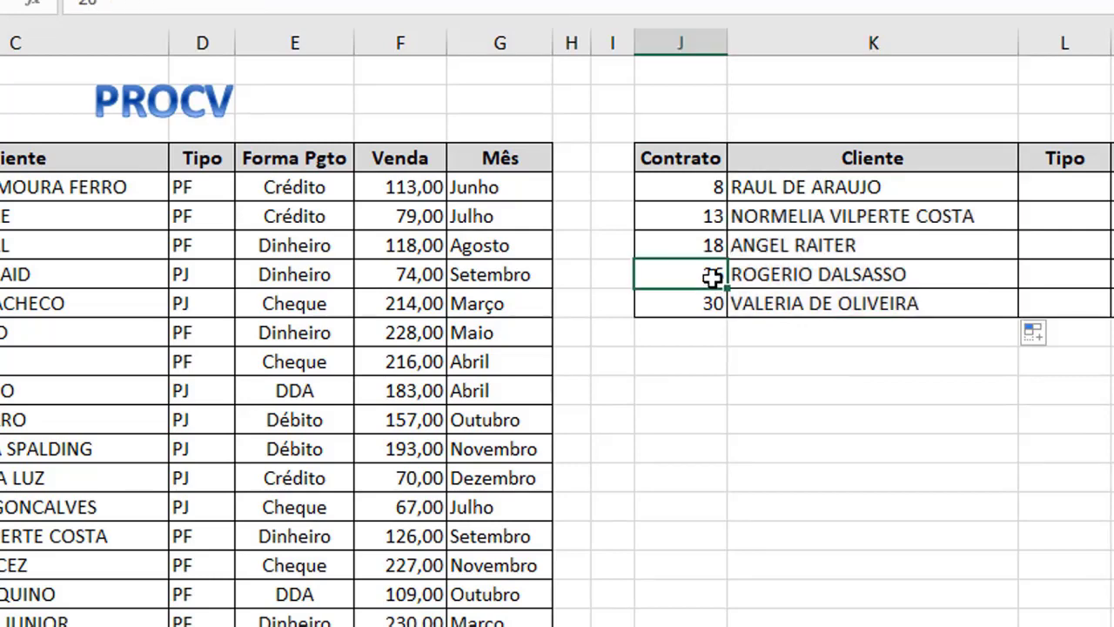
pyautogui.write('1')
pyautogui.press('Return')
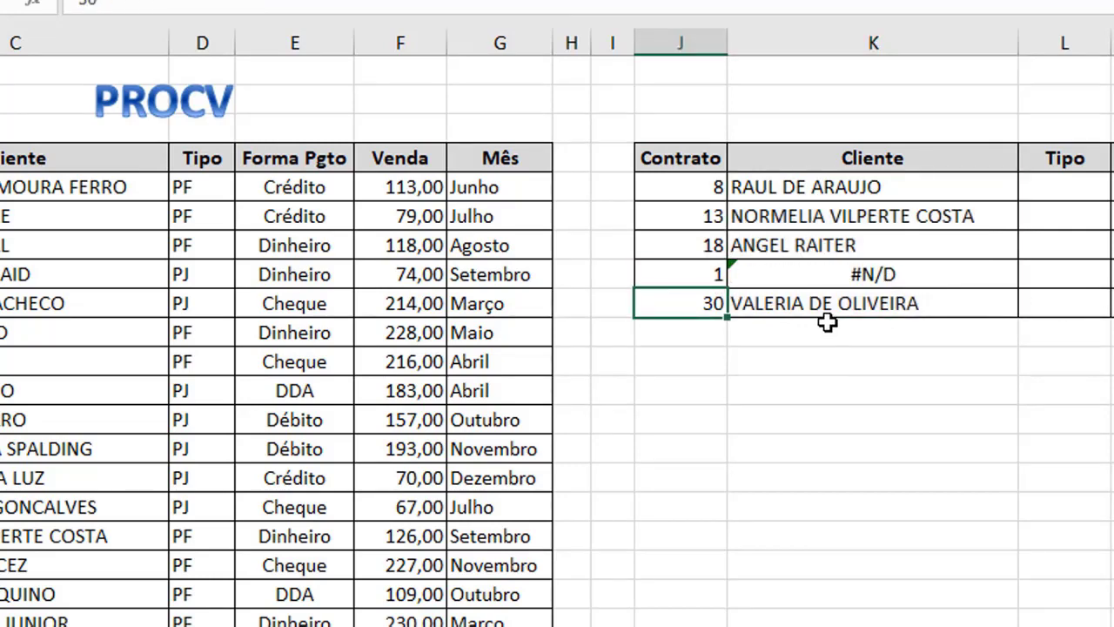
# Inspect the K8 formula to see which table range it references
pyautogui.click(884, 275)
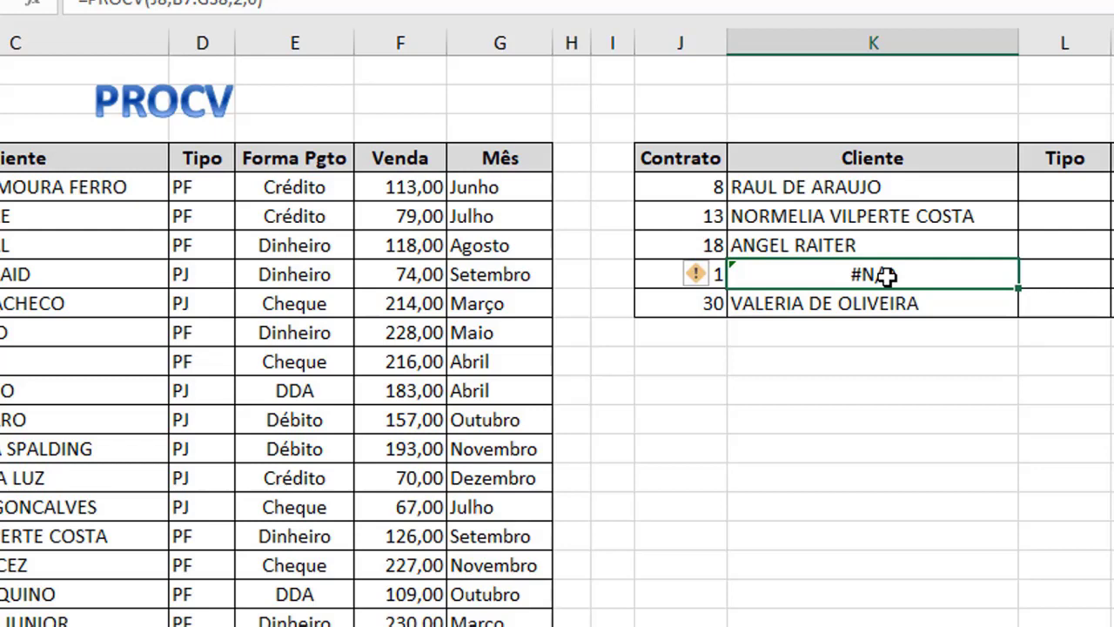
pyautogui.doubleClick(883, 275)
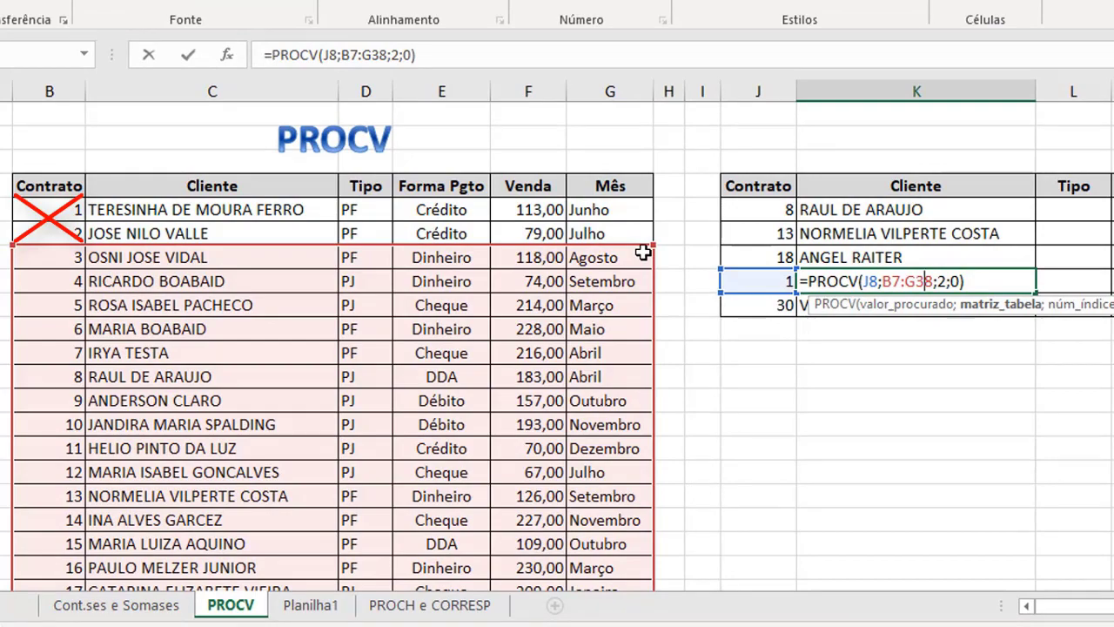
pyautogui.press('Return')
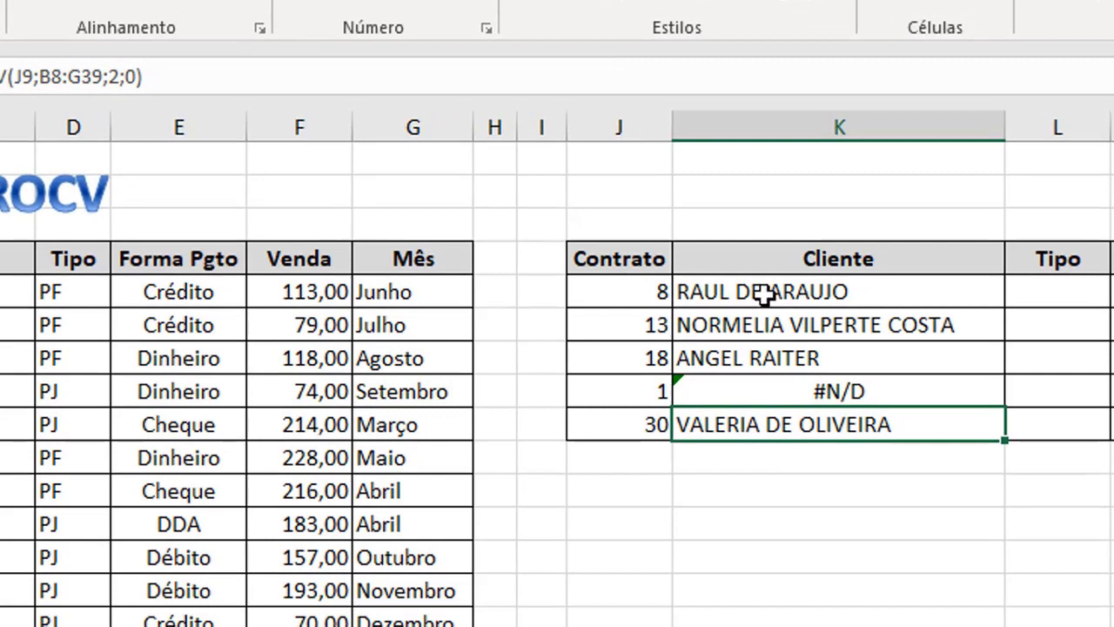
# Make the K5 formula's table range absolute as $B$4:$G$35 and copy the formula down through K9
pyautogui.doubleClick(762, 292)
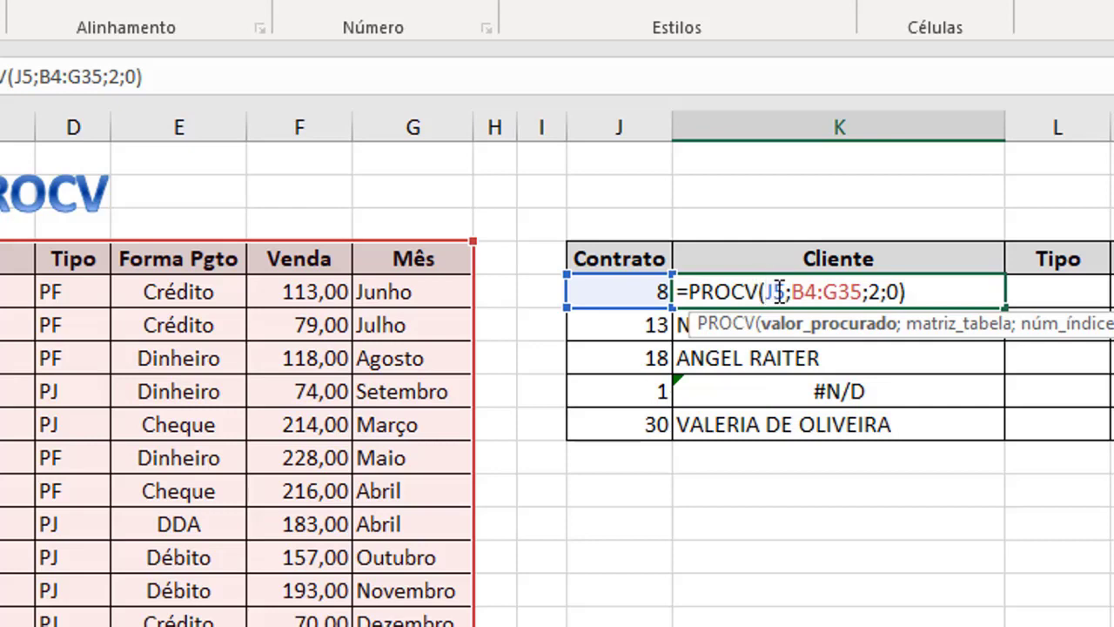
pyautogui.click(954, 336)
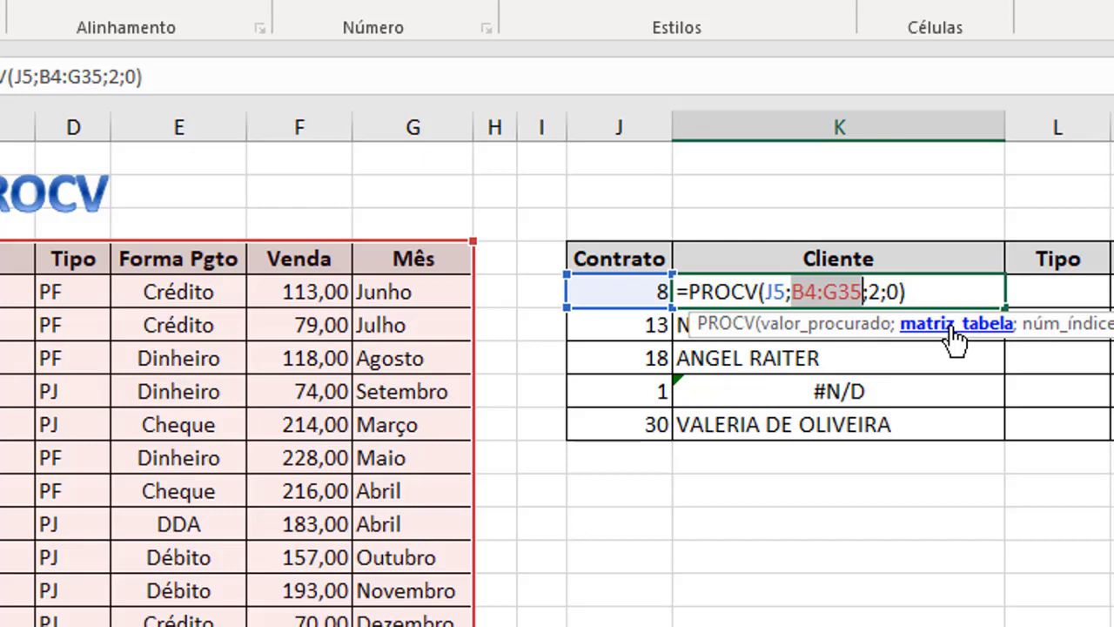
pyautogui.press('F4')
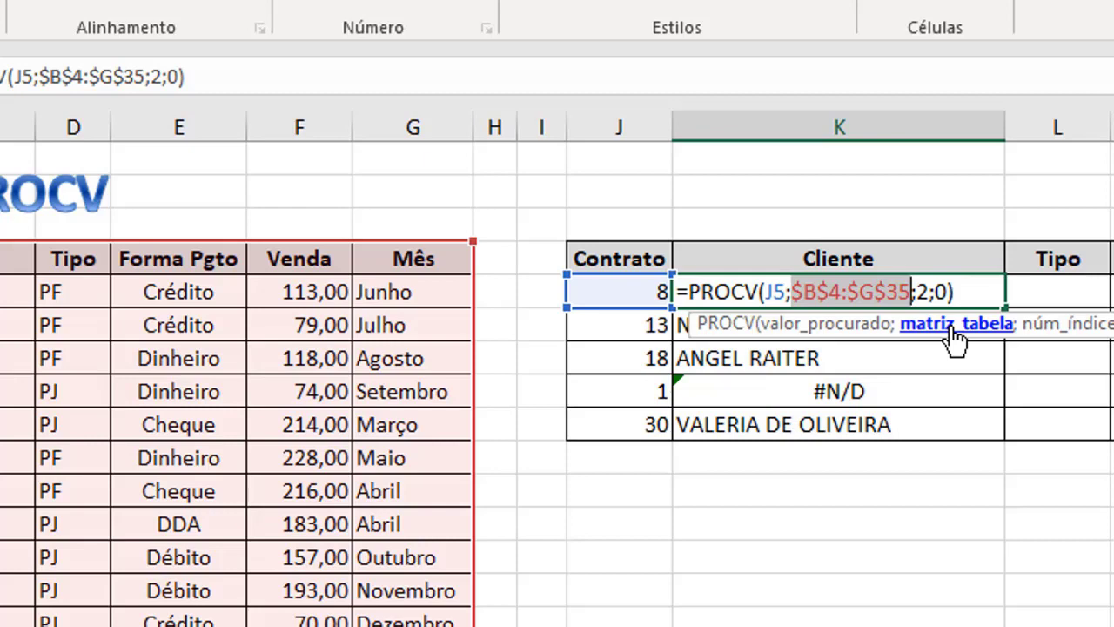
pyautogui.press('Return')
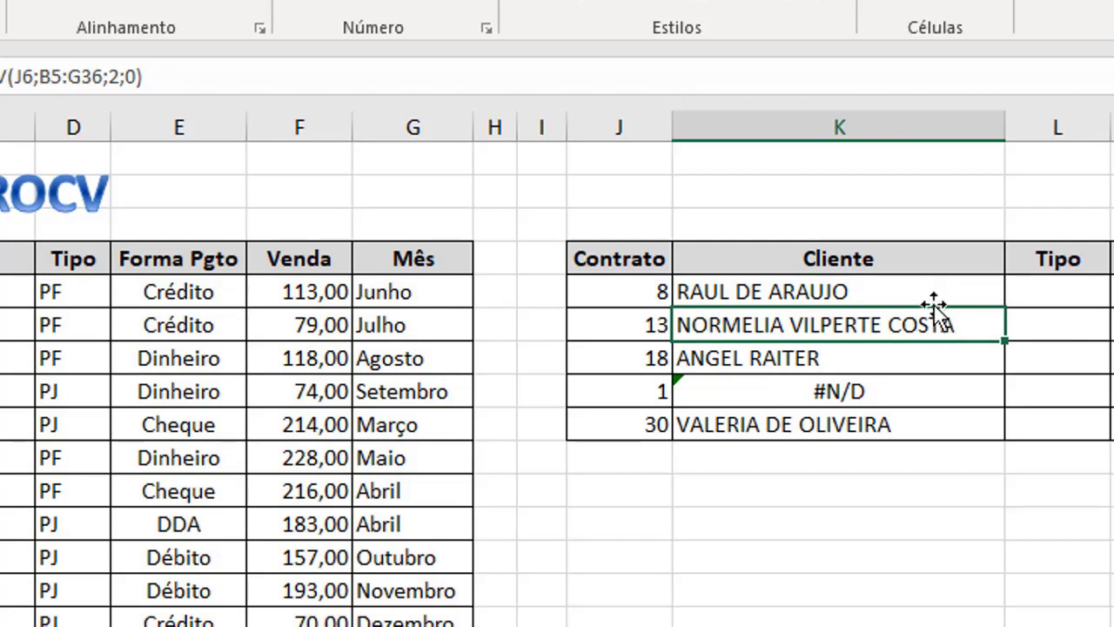
pyautogui.click(957, 304)
pyautogui.moveTo(1003, 308); pyautogui.dragTo(998, 437)
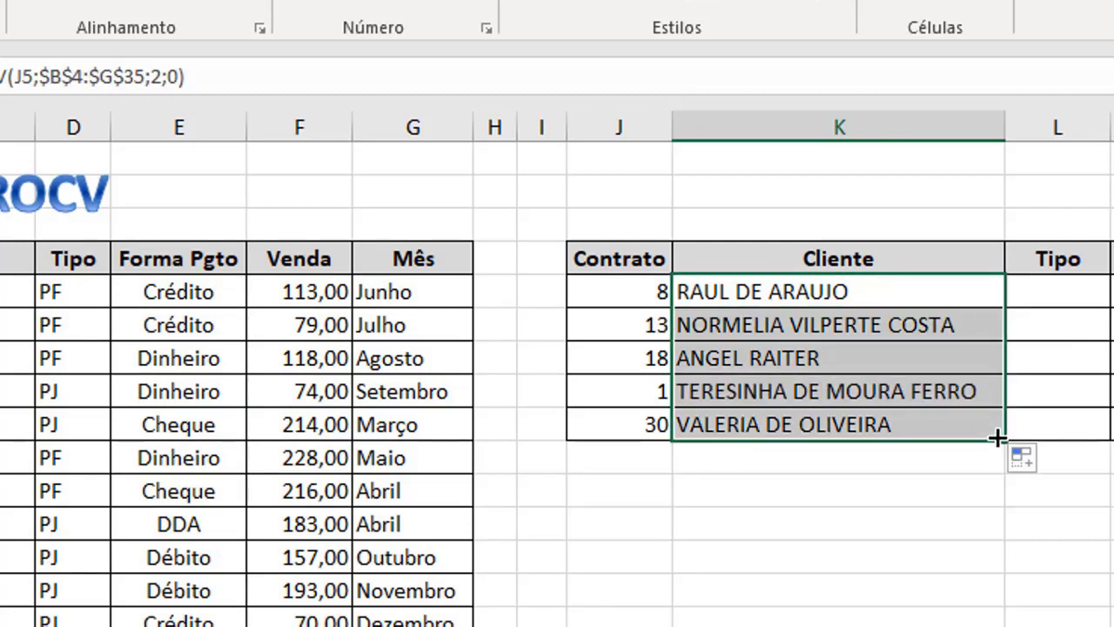
# Check the copied formula's table range in K9 and look over the empty Tipo, Forma Pgto and Venda cells
pyautogui.doubleClick(928, 424)
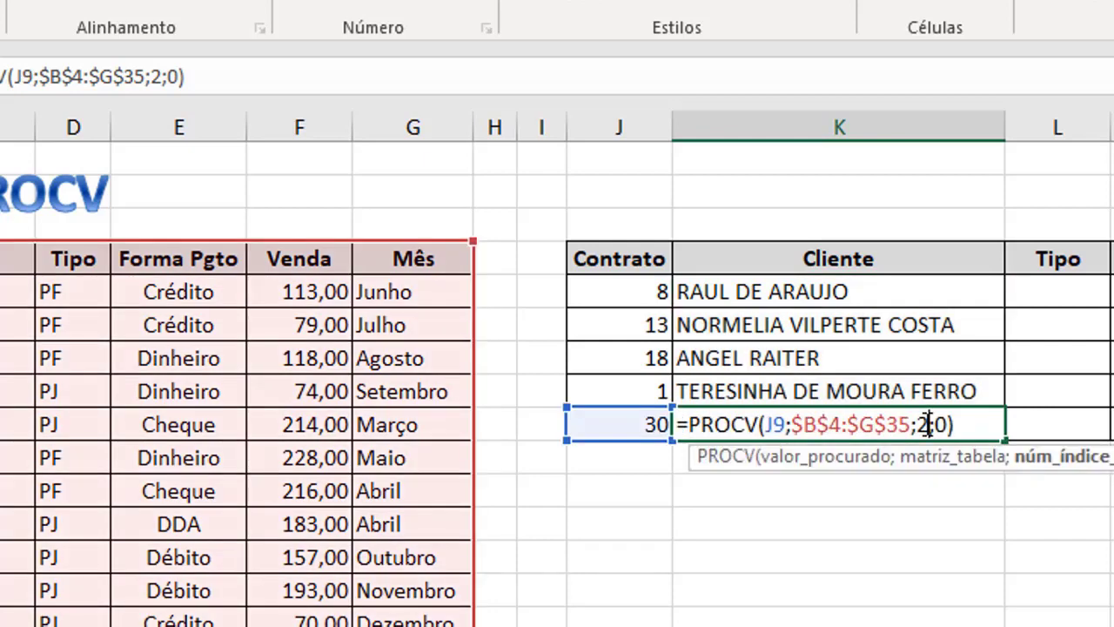
pyautogui.click(1093, 286)
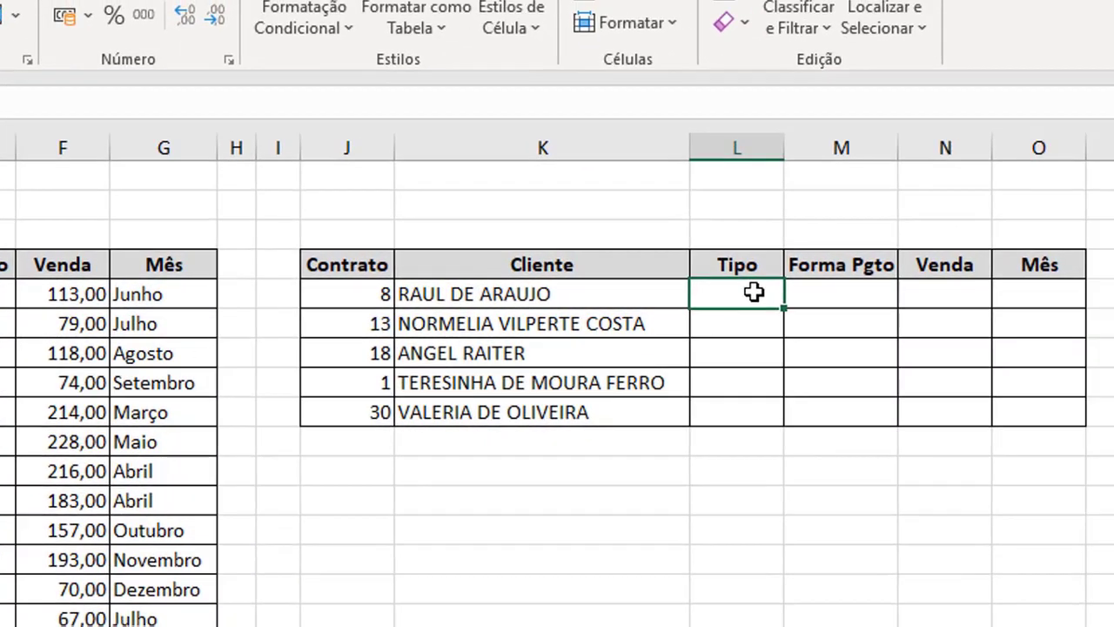
pyautogui.moveTo(754, 293); pyautogui.dragTo(927, 403)
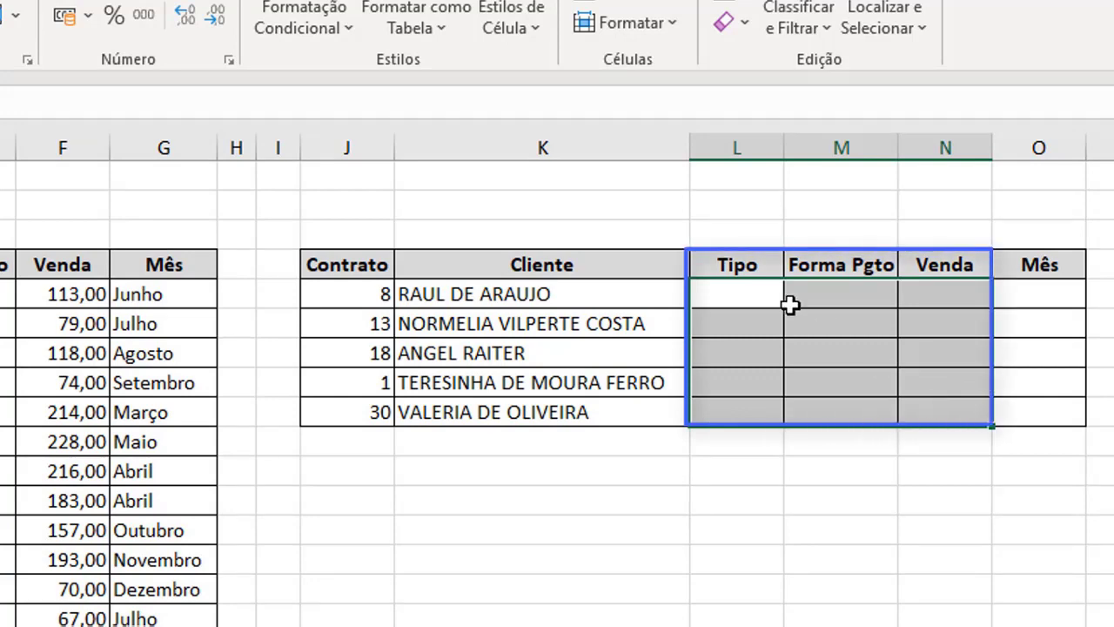
# Start a PROCV formula in L5 under Tipo with contract cell J5 as the lookup value
pyautogui.click(761, 296)
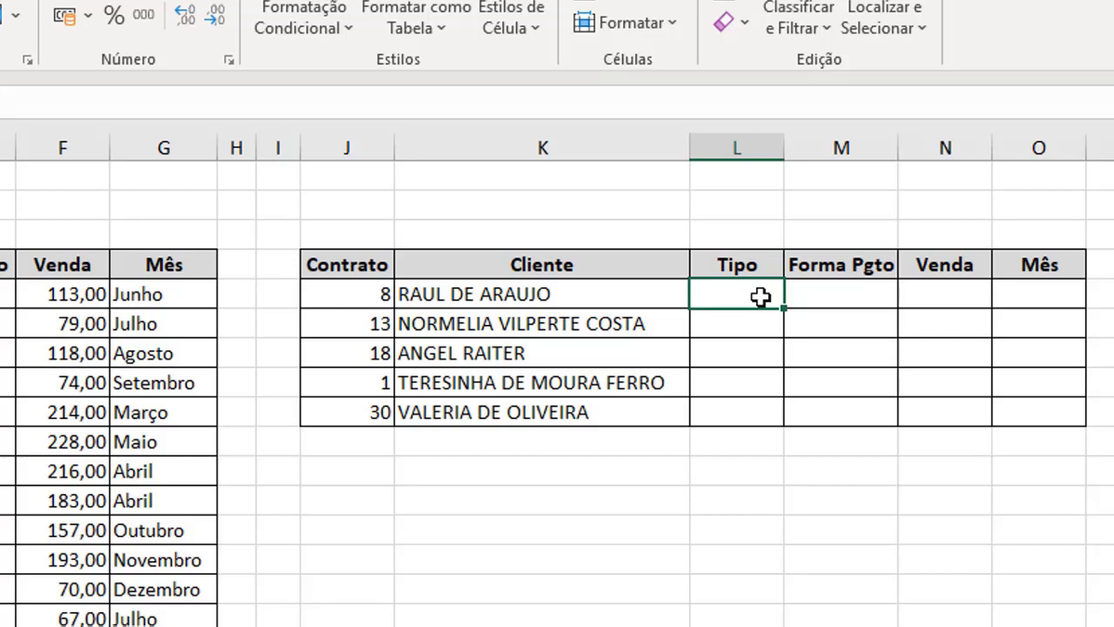
pyautogui.write('=pro')
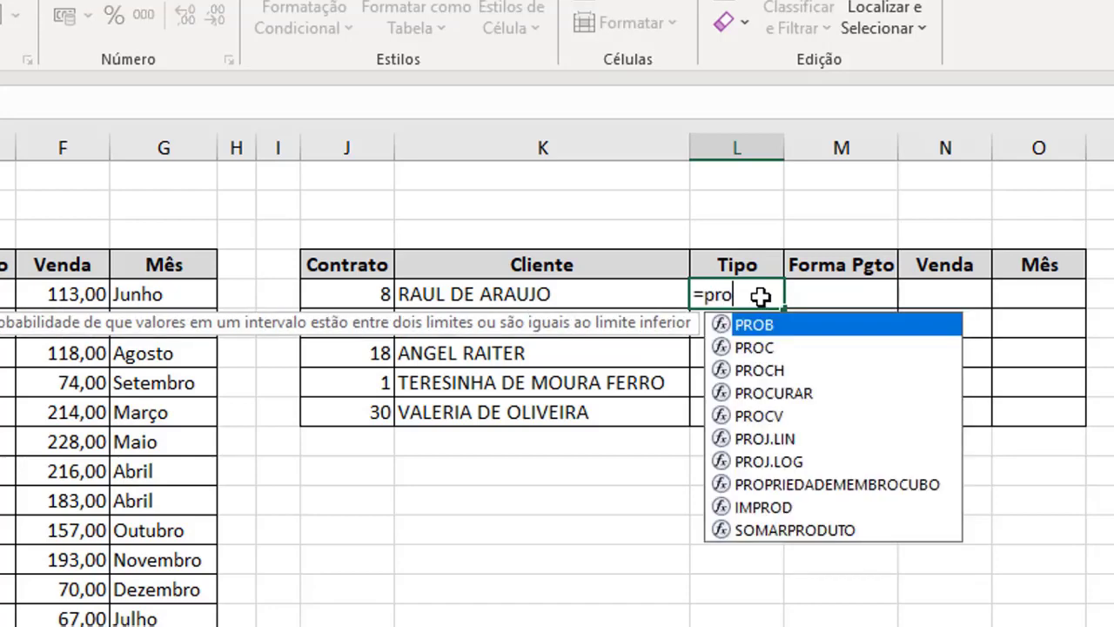
pyautogui.write('cv(')
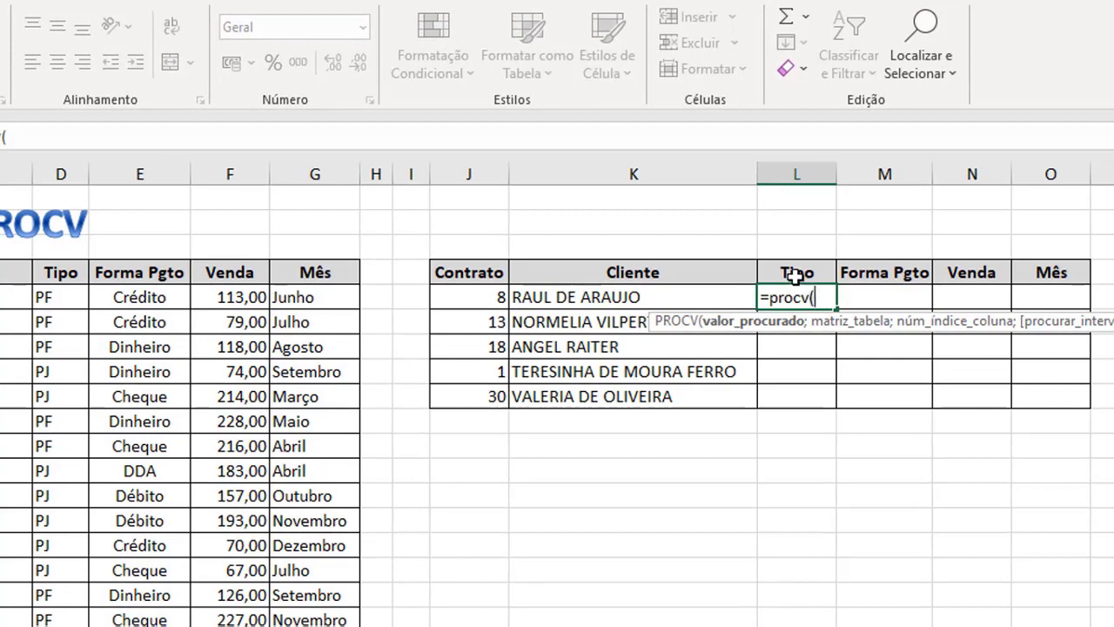
pyautogui.click(795, 275)
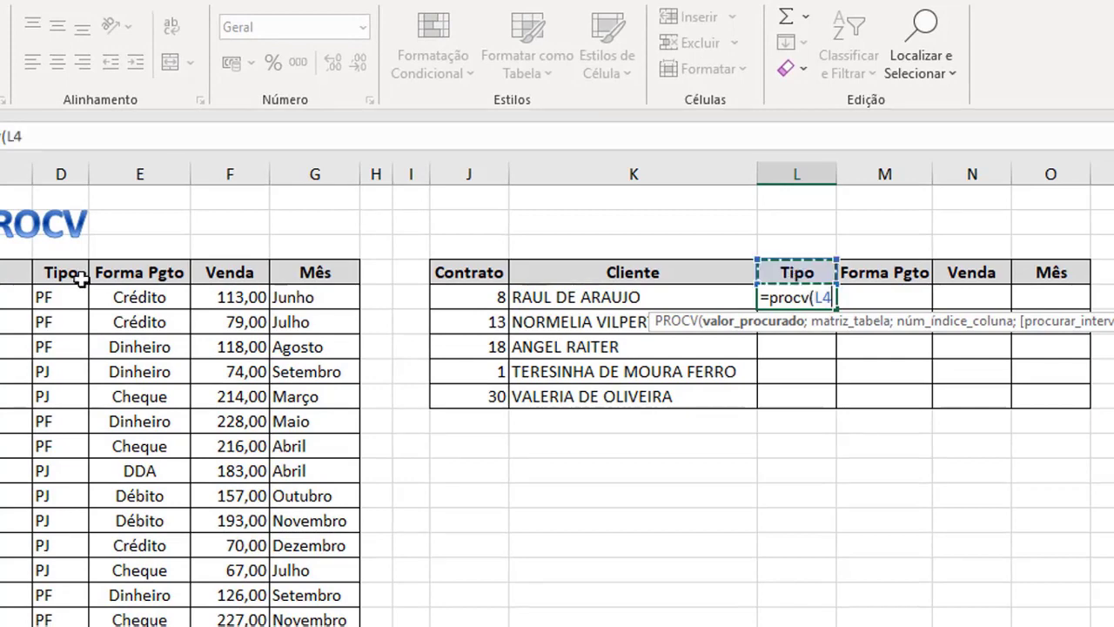
pyautogui.click(59, 297)
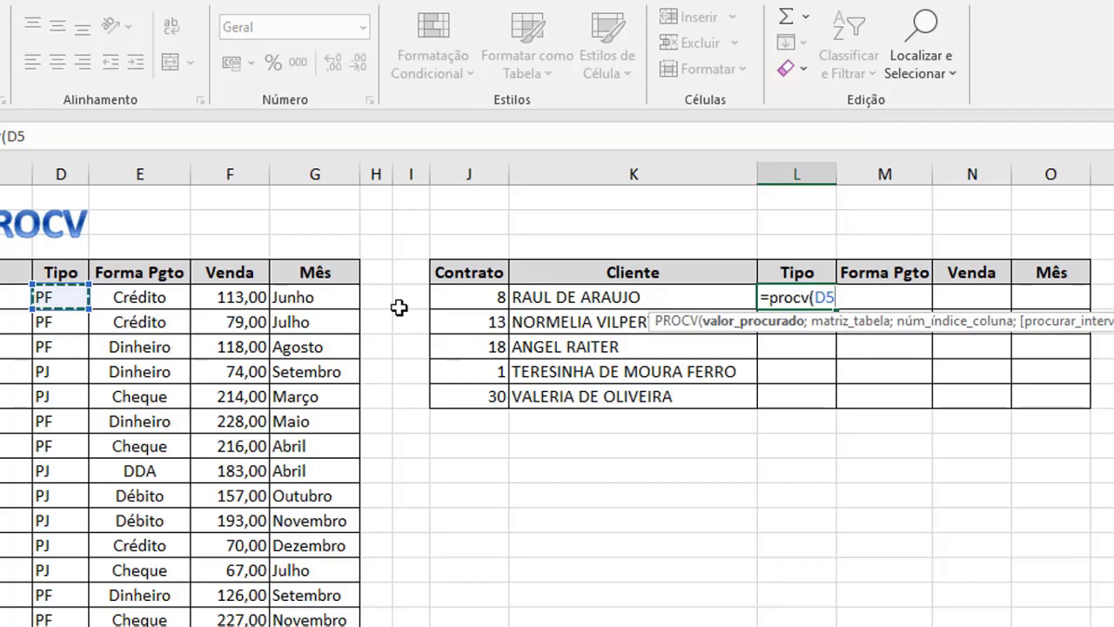
pyautogui.click(467, 299)
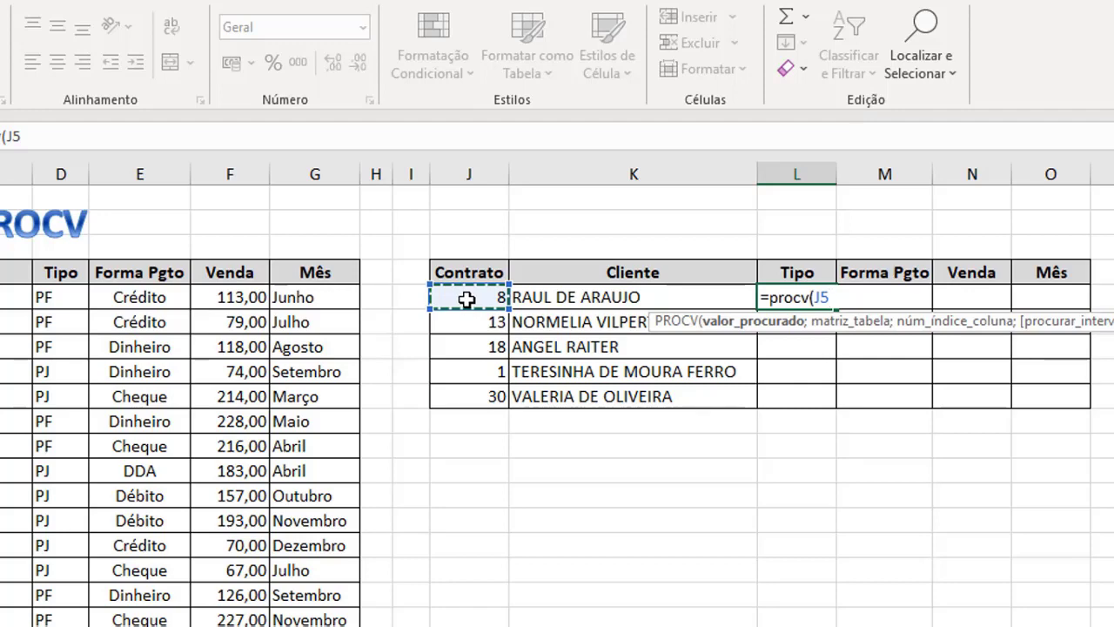
pyautogui.write(';')
pyautogui.press('BackSpace')
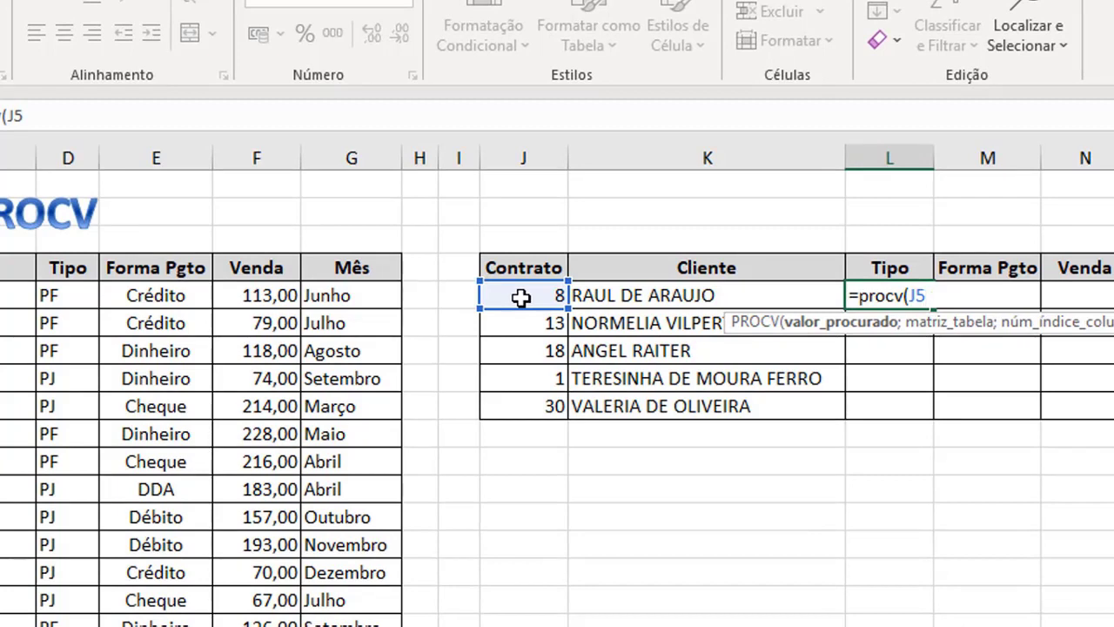
pyautogui.write(';')
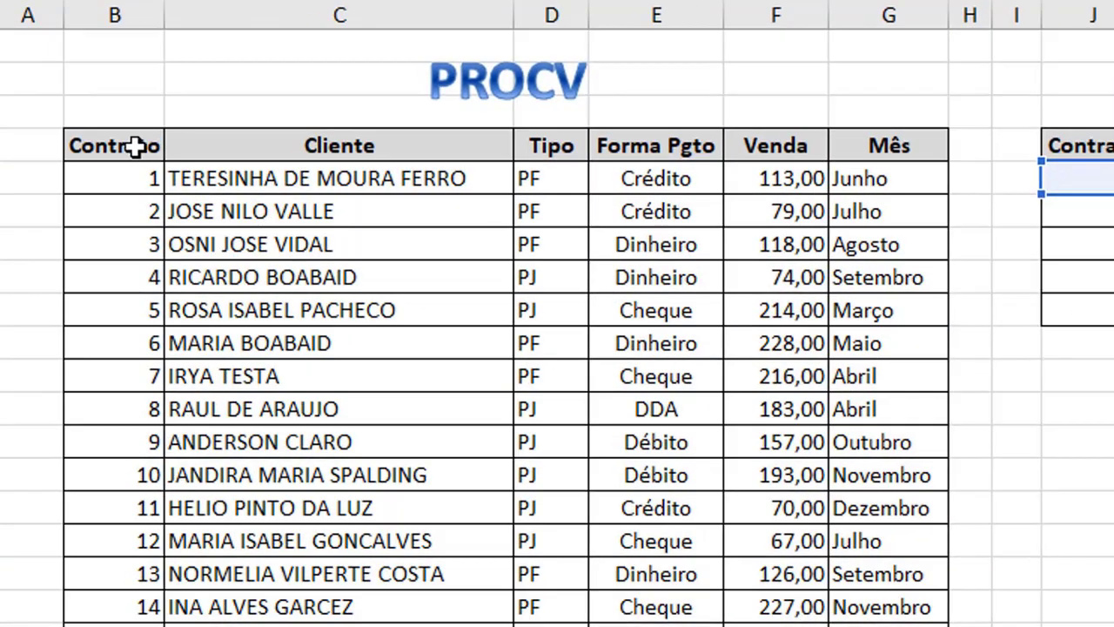
# Complete the L5 formula with table range B4:G35, column index 3 and exact match 0
pyautogui.moveTo(135, 148); pyautogui.dragTo(949, 625)
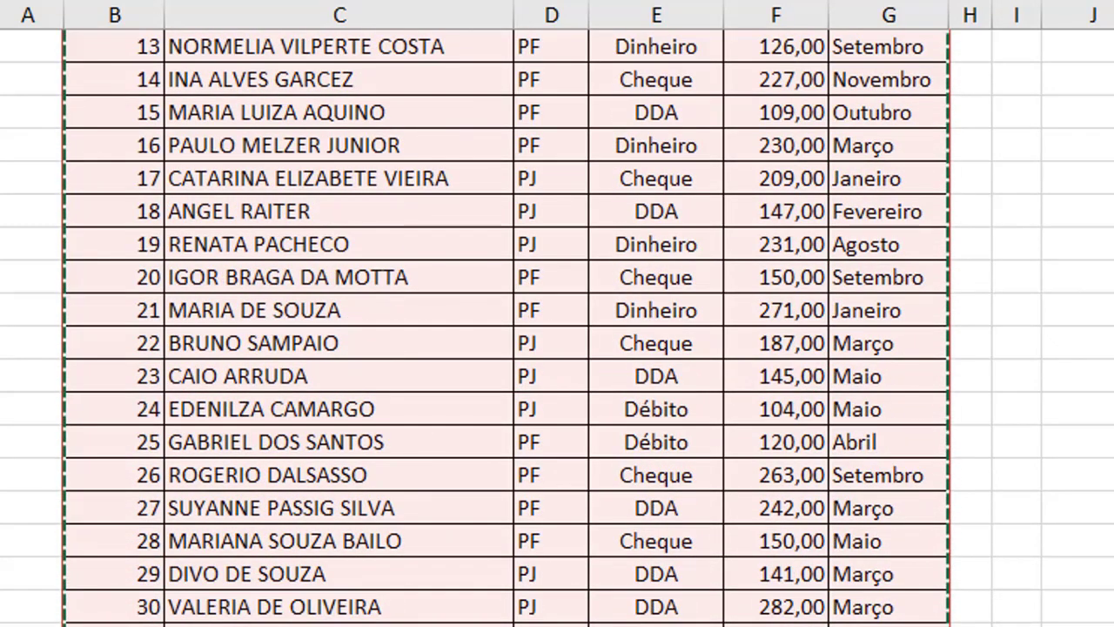
pyautogui.moveTo(1101, 487); pyautogui.dragTo(1101, 261)
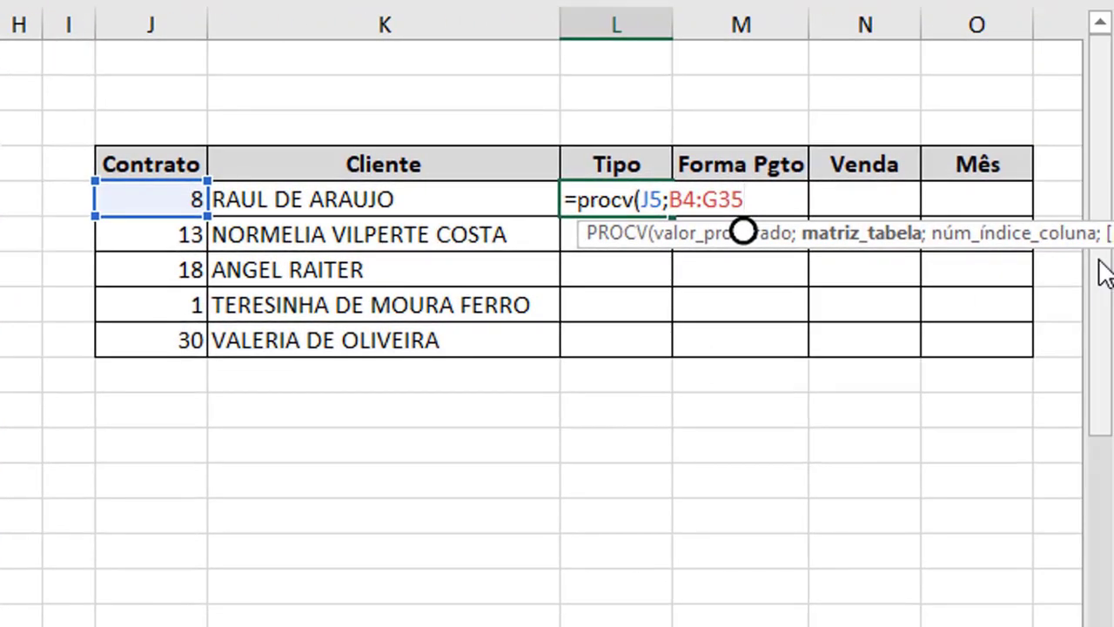
pyautogui.write(';')
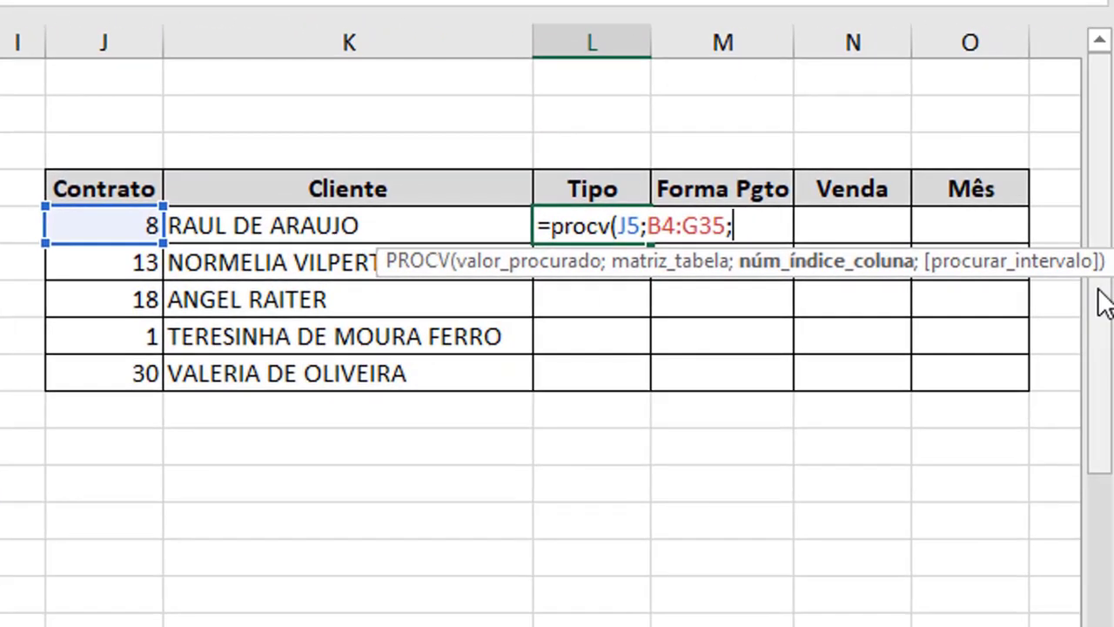
pyautogui.write('3')
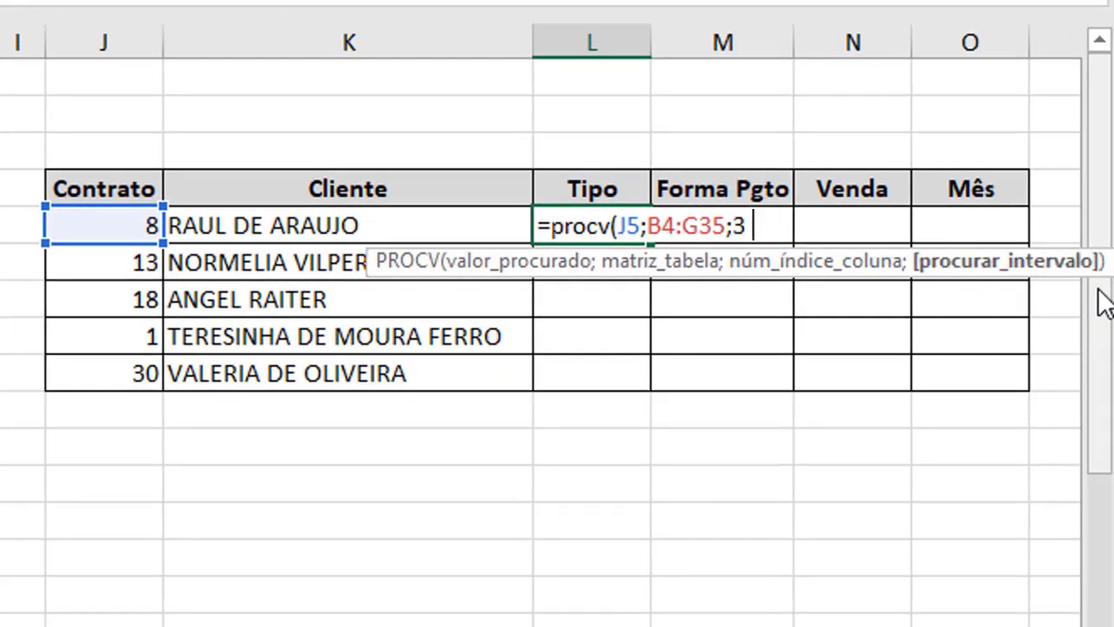
pyautogui.write(';0')
pyautogui.press('Return')
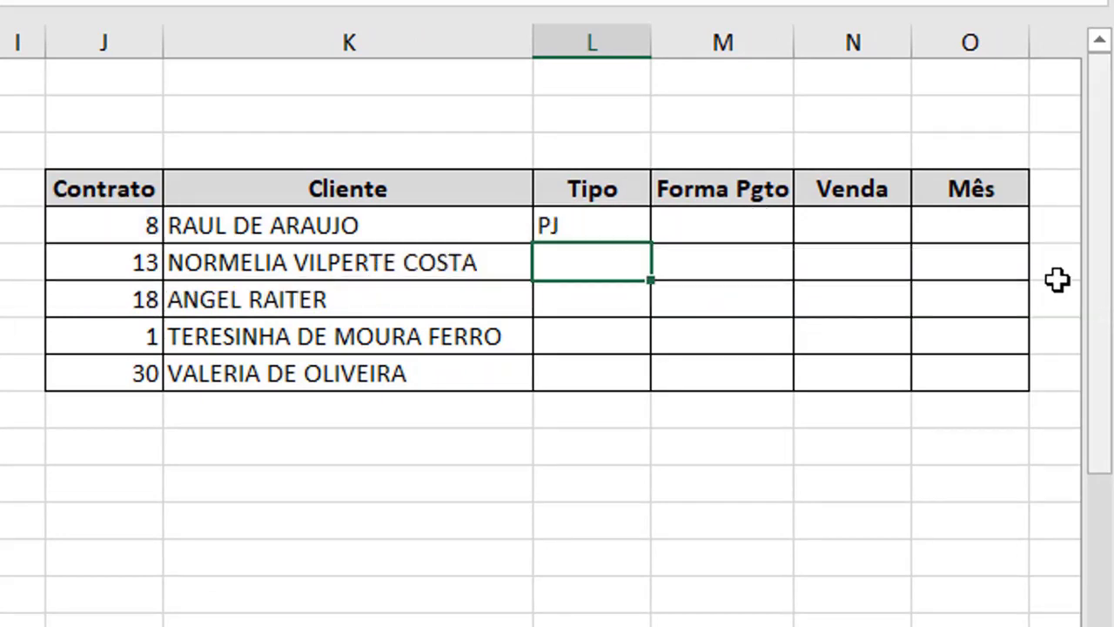
# Make the L5 formula's table range absolute and copy the formula down through L9
pyautogui.doubleClick(580, 226)
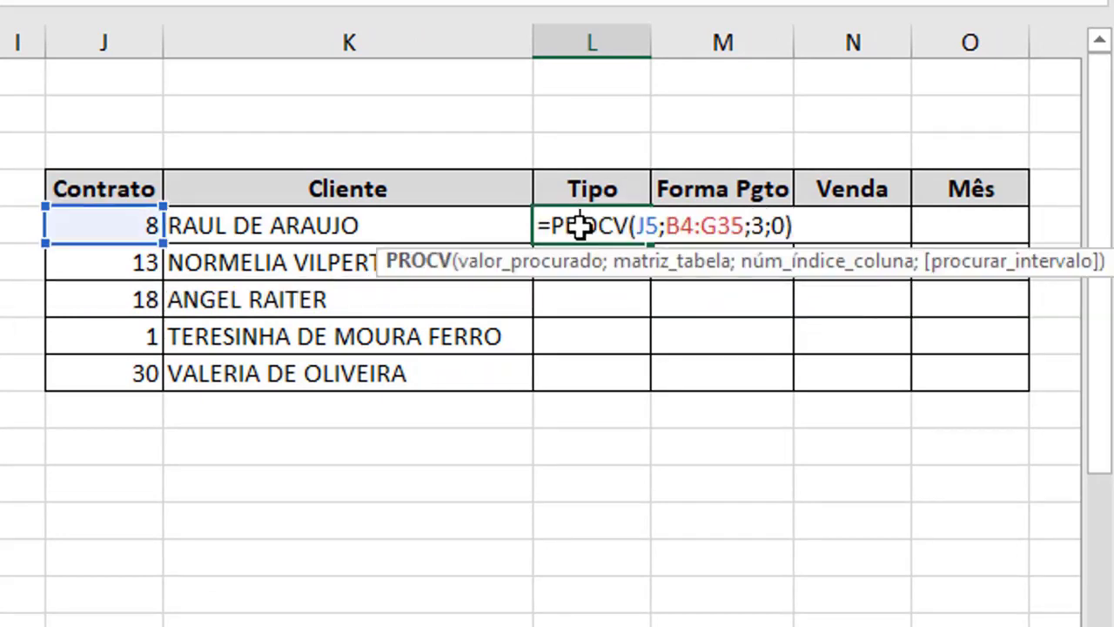
pyautogui.click(652, 263)
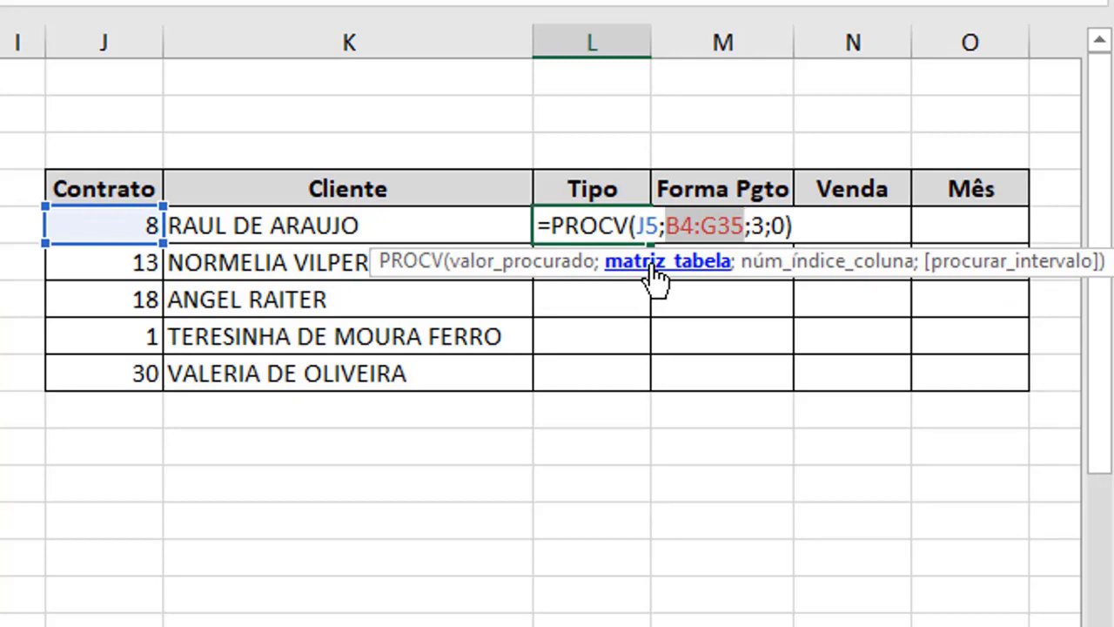
pyautogui.press('F4')
pyautogui.press('Return')
pyautogui.press('Up')
pyautogui.doubleClick(650, 244)
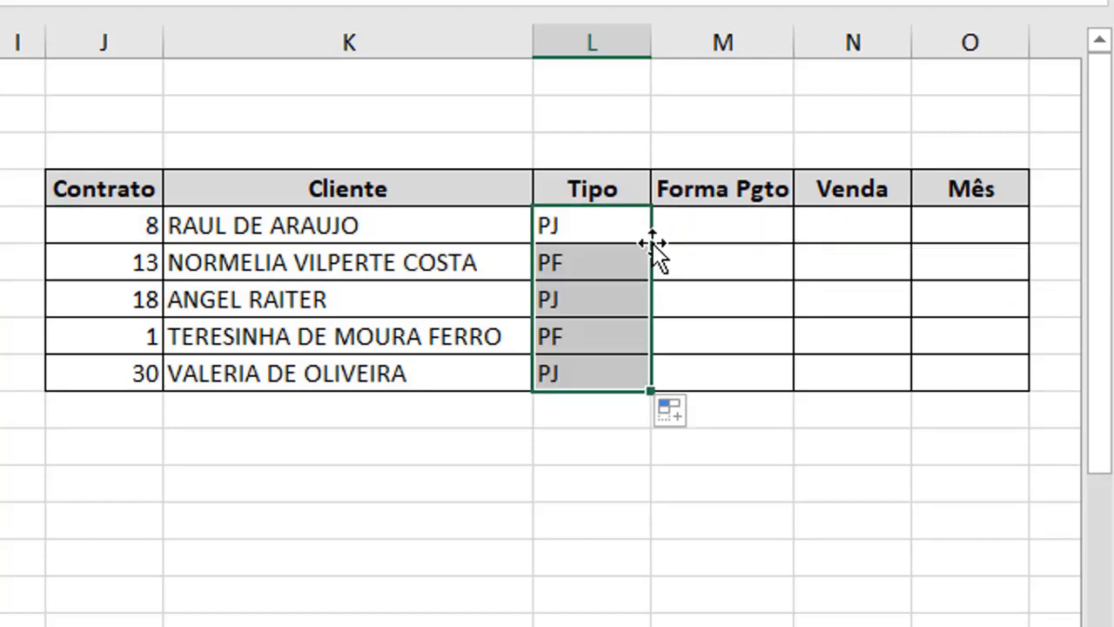
# Enter a PROCV formula in M5 under Forma Pgto with lookup value J5, table range B4:G35, column index 4 and exact match 0
pyautogui.click(703, 234)
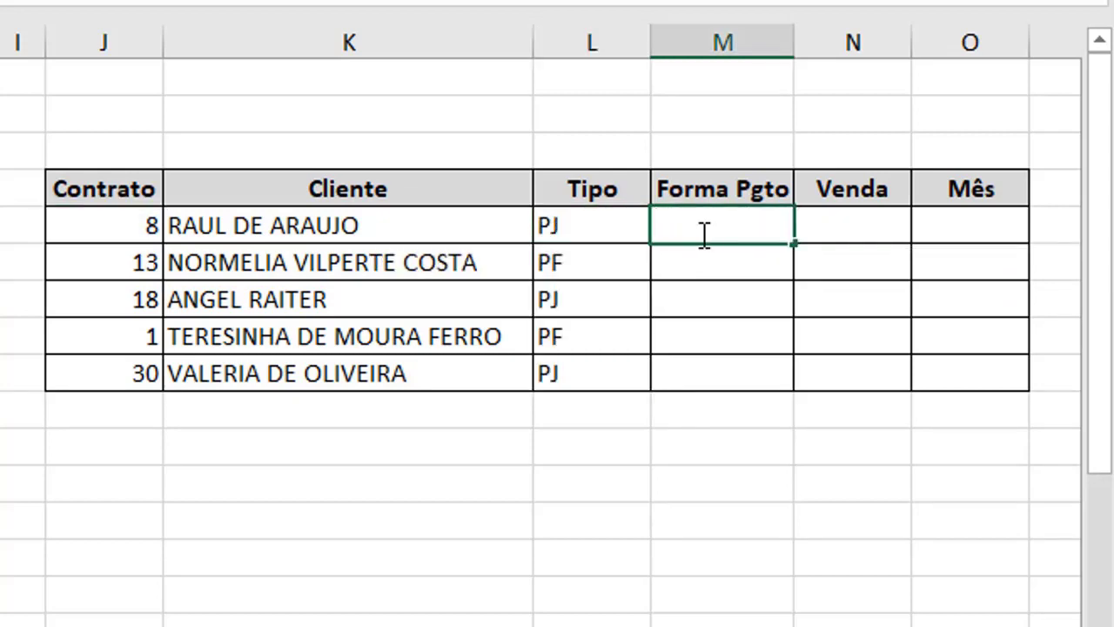
pyautogui.write('=pror')
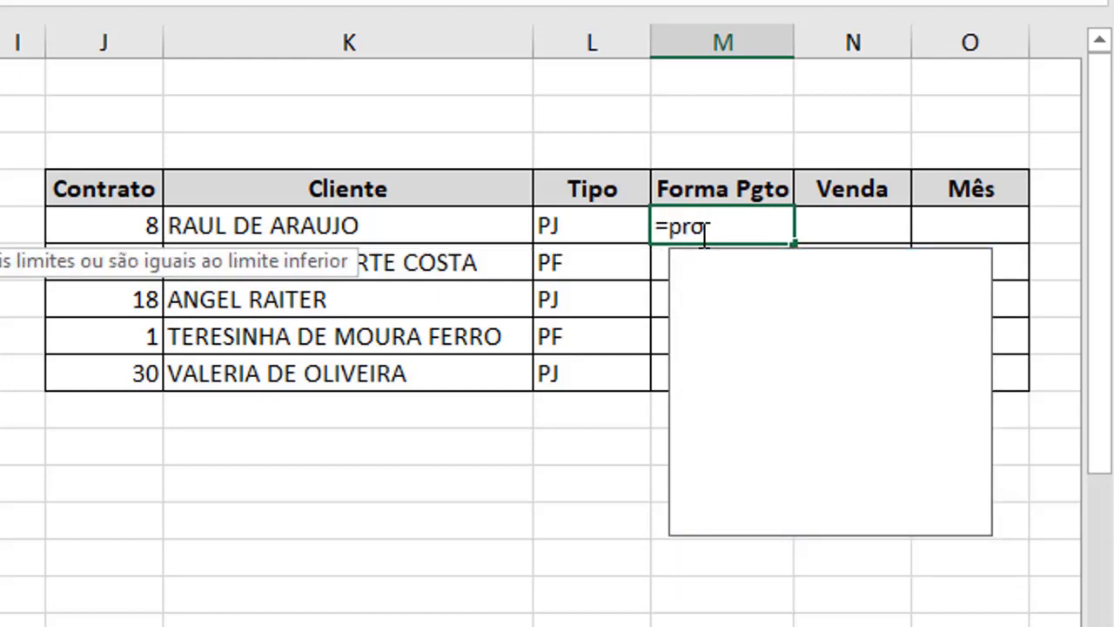
pyautogui.press('BackSpace')
pyautogui.write('cv(')
pyautogui.click(131, 228)
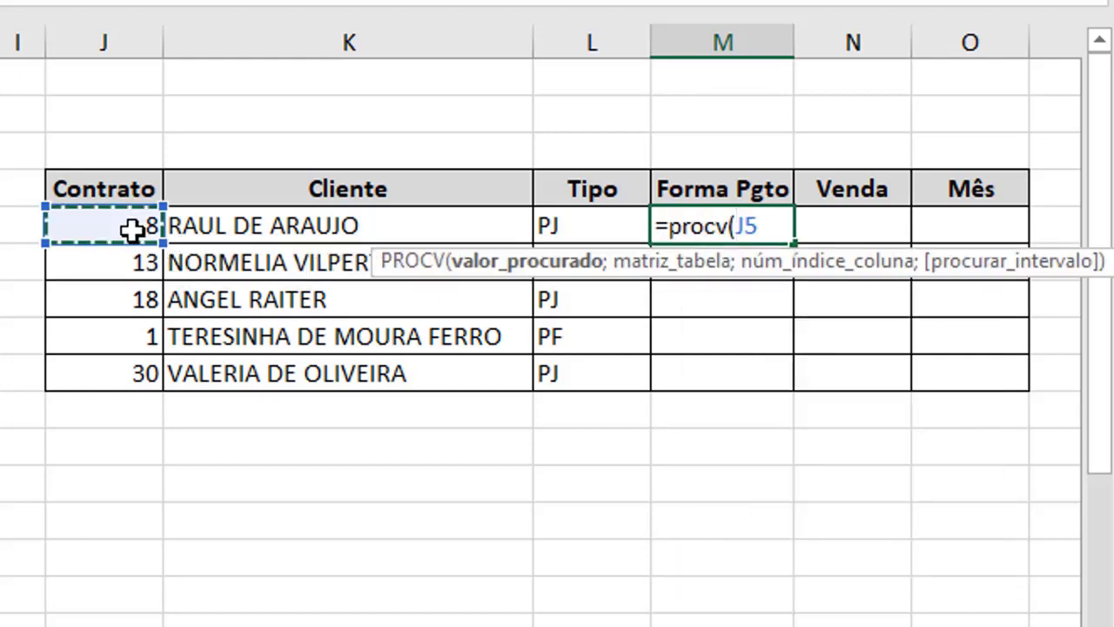
pyautogui.write(';')
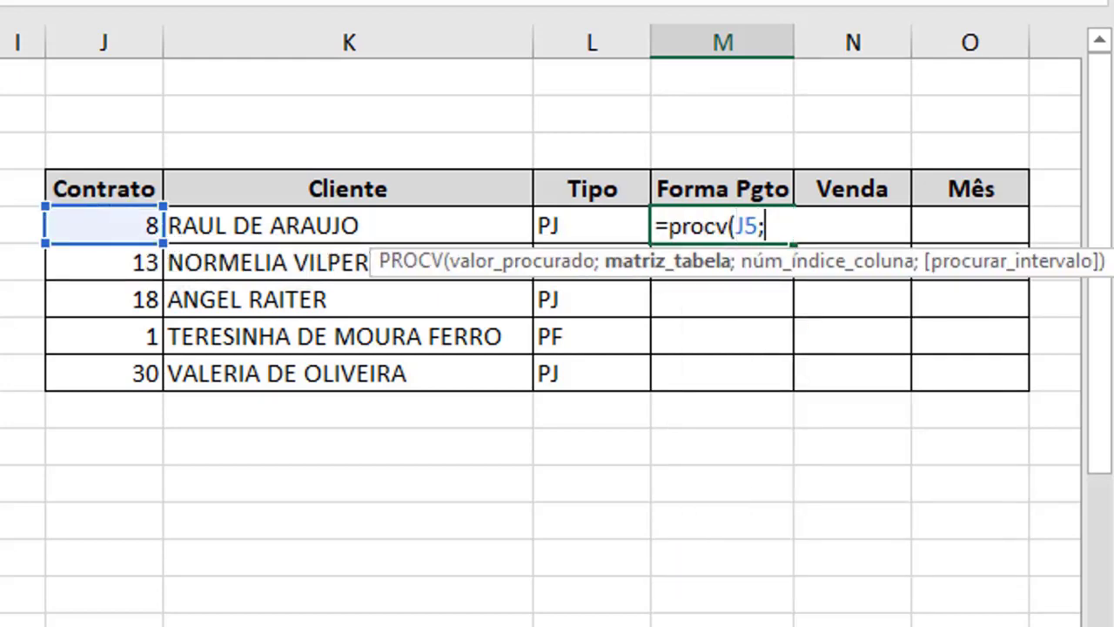
pyautogui.click(0, 189)
pyautogui.hotkey('ctrl', 'shift', 'Right')
pyautogui.hotkey('ctrl', 'shift', 'Down')
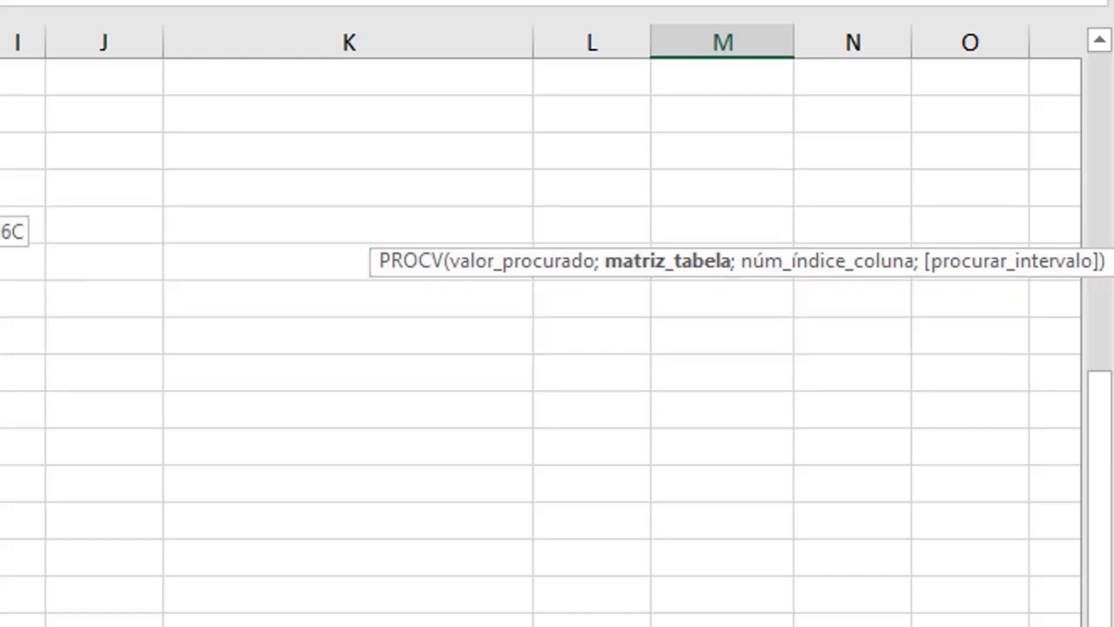
pyautogui.write(';')
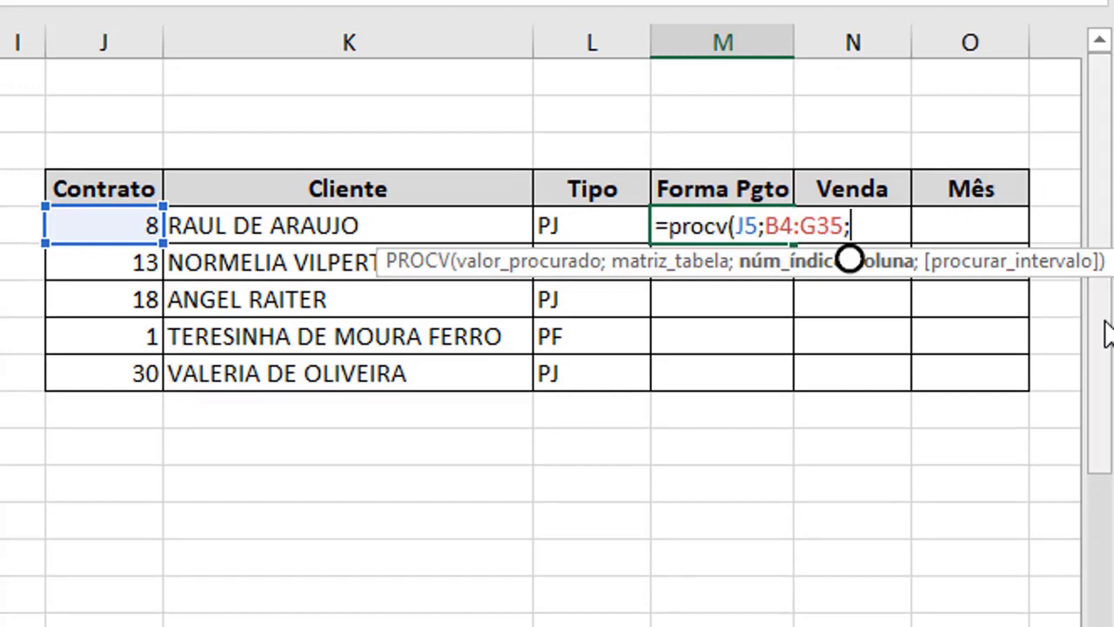
pyautogui.write('4;0')
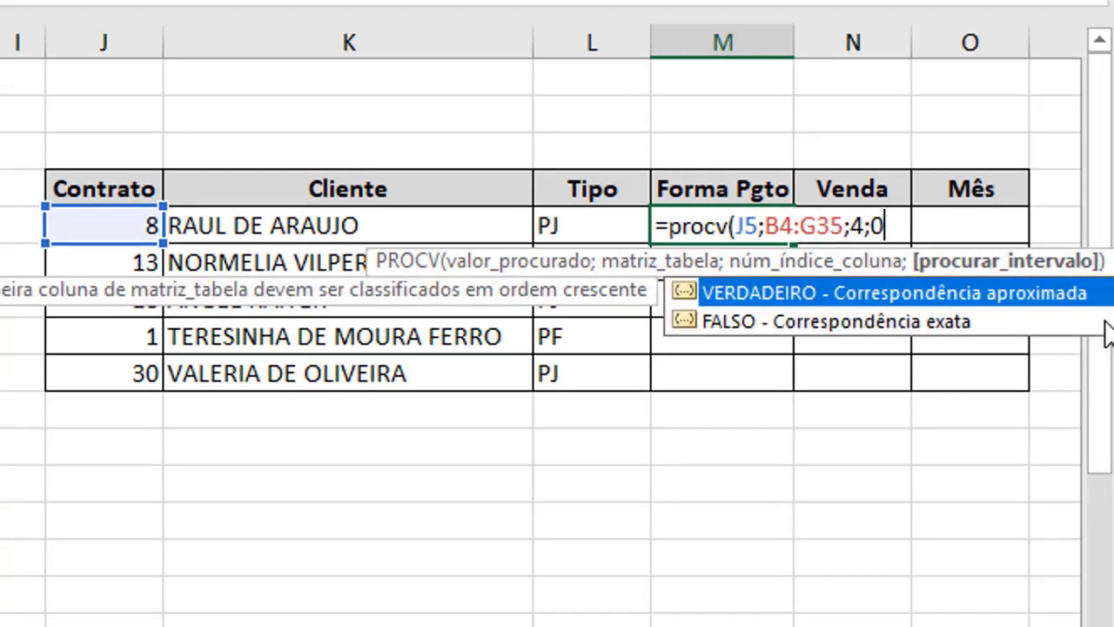
pyautogui.press('Return')
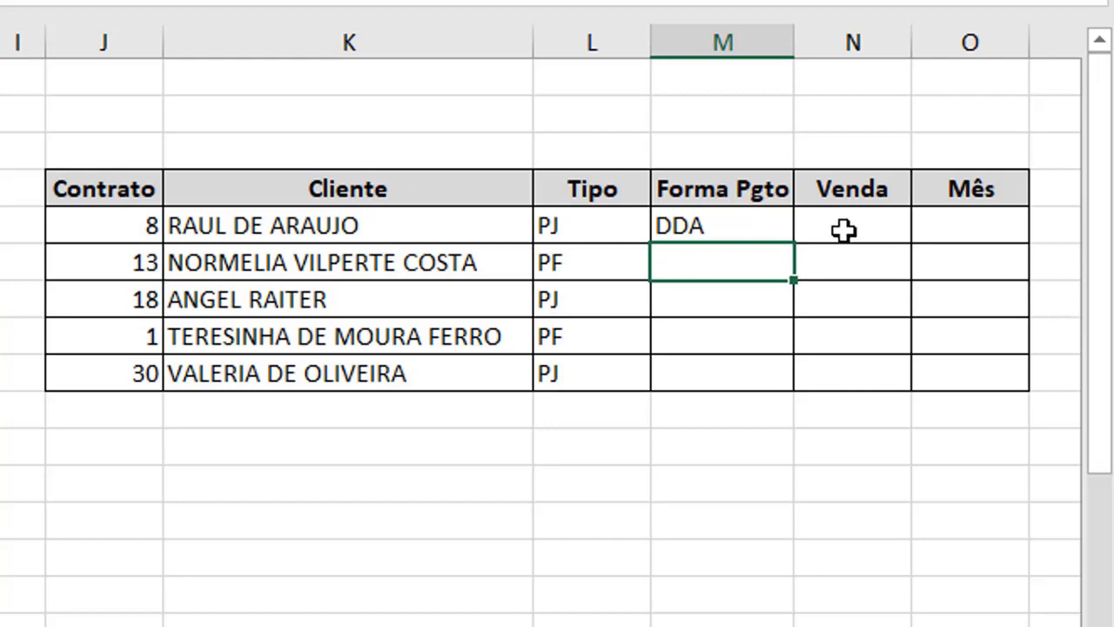
# Make the M5 formula's table range absolute as $B$4:$G$35 and copy the formula down through M9
pyautogui.click(766, 224)
pyautogui.doubleClick(766, 225)
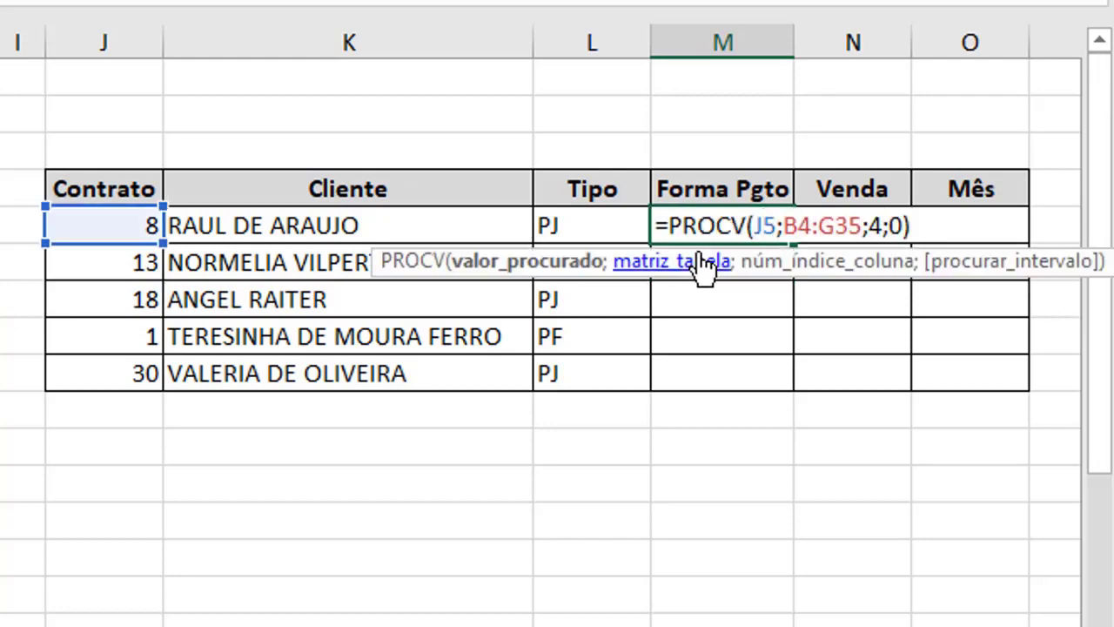
pyautogui.click(649, 276)
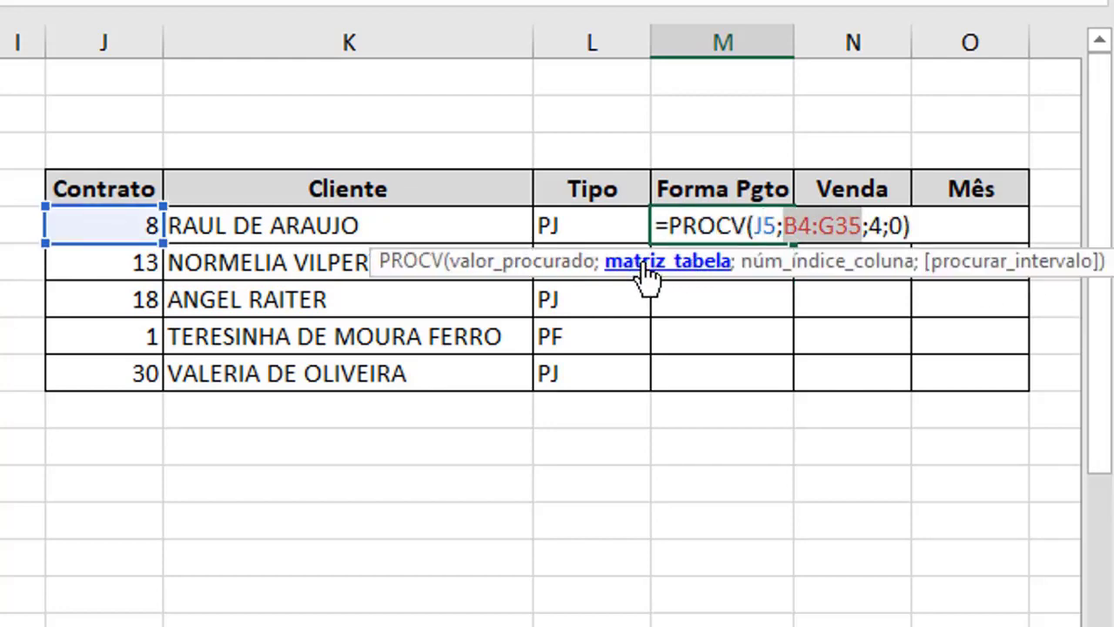
pyautogui.press('F4')
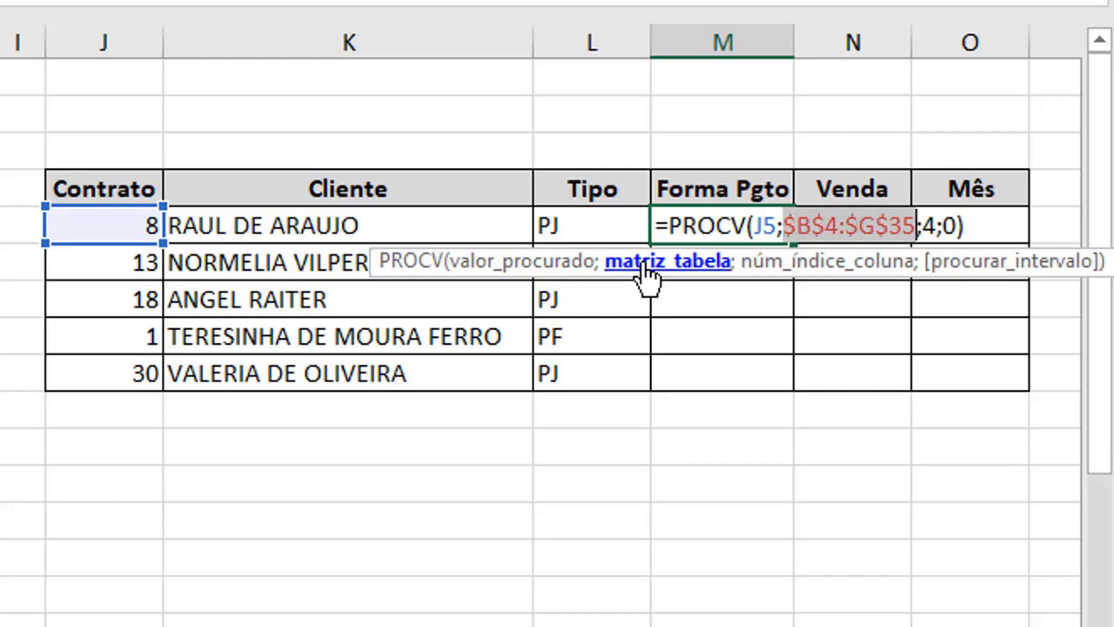
pyautogui.press('Return')
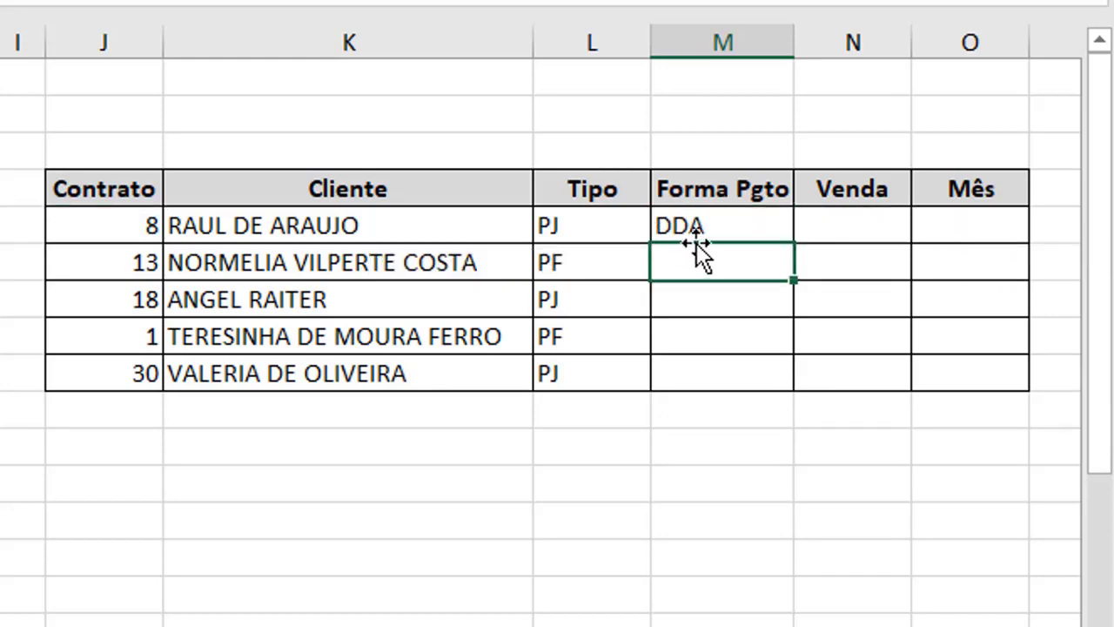
pyautogui.click(726, 228)
pyautogui.doubleClick(793, 245)
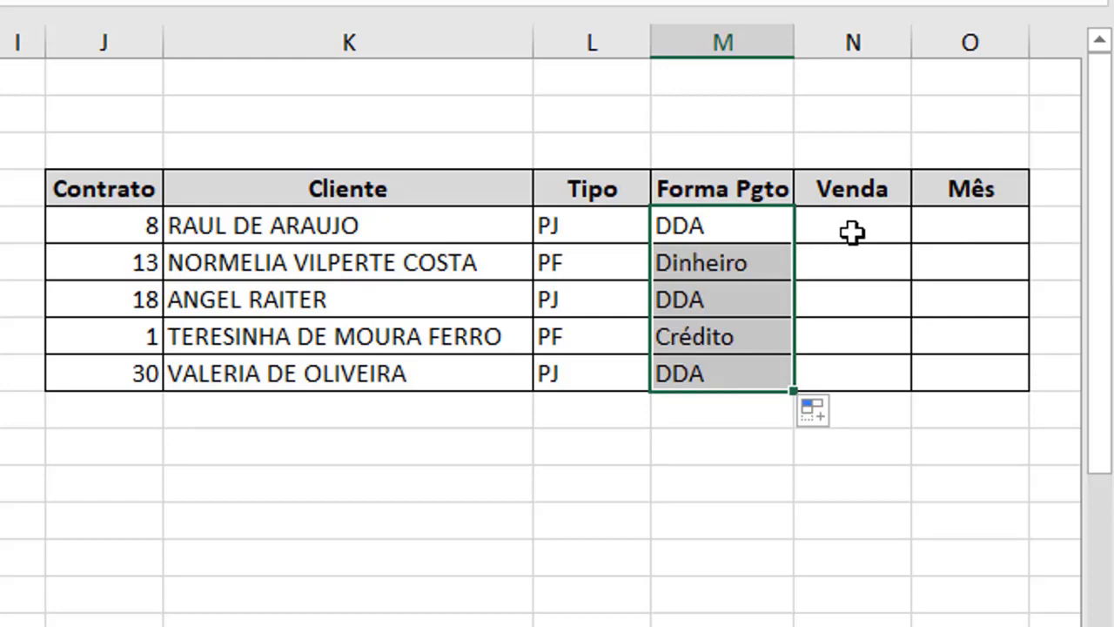
# Start a PROCV formula in O5 under Mês with the client name in K5 as the lookup value
pyautogui.click(984, 233)
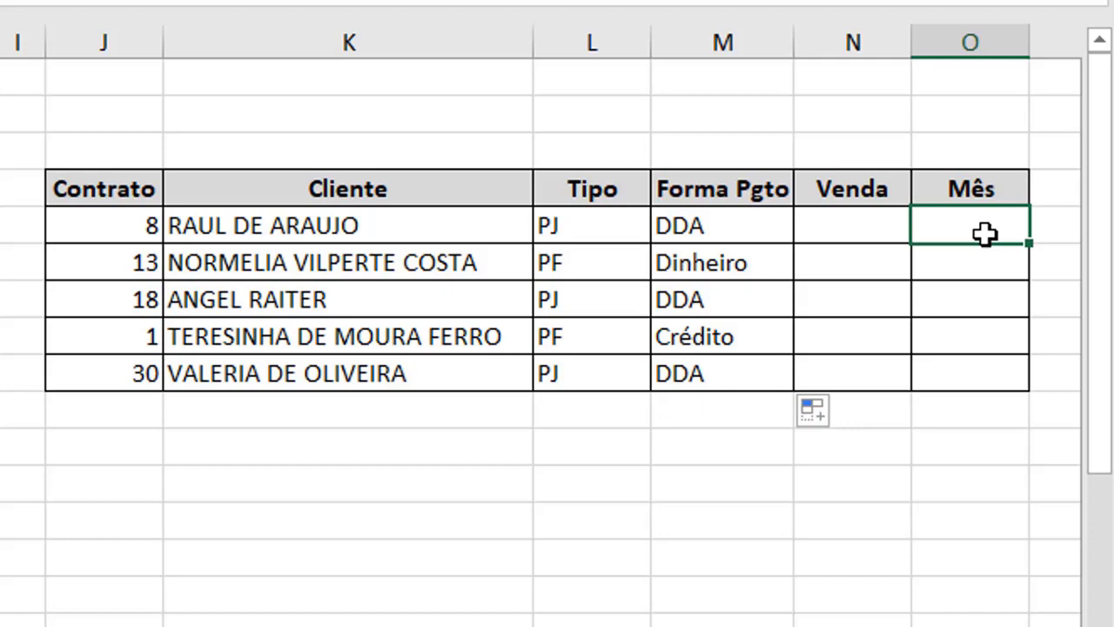
pyautogui.write('=pro')
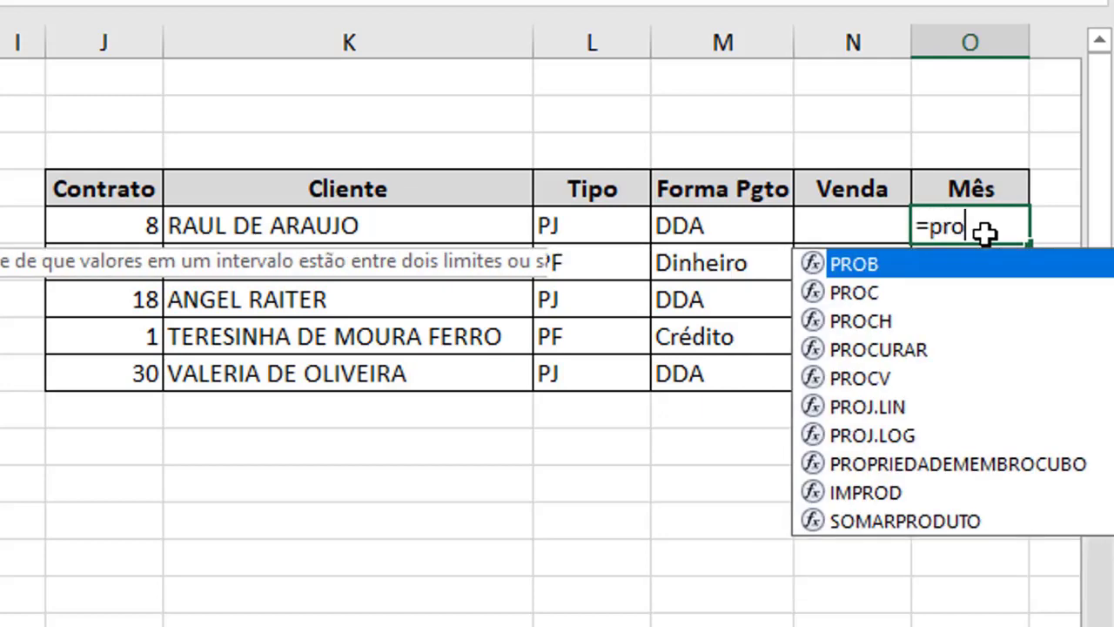
pyautogui.write('cv(')
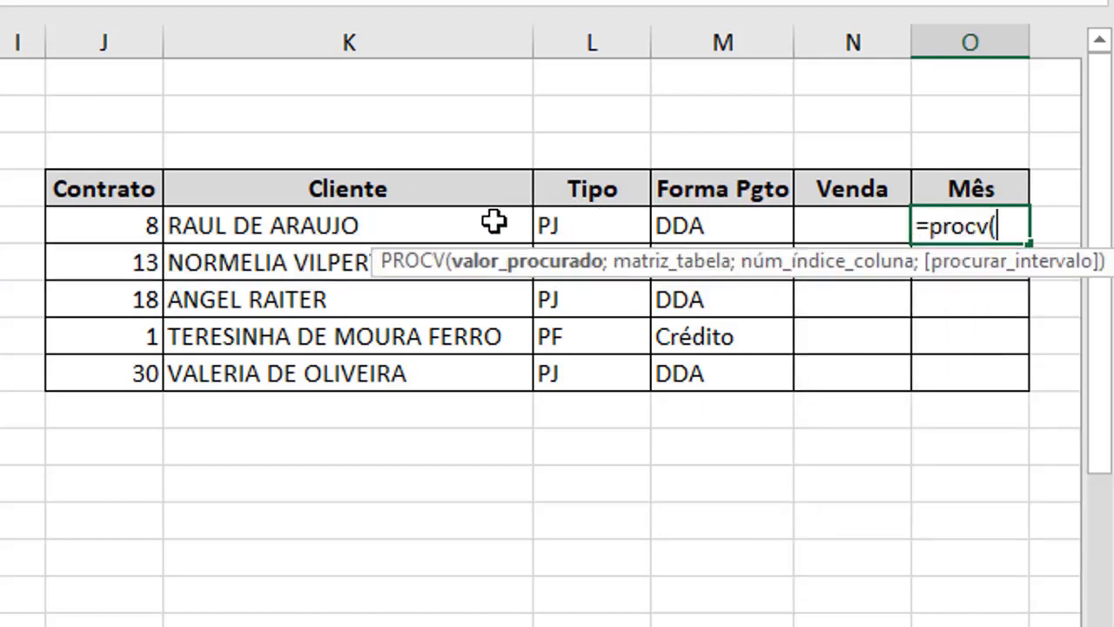
pyautogui.click(460, 228)
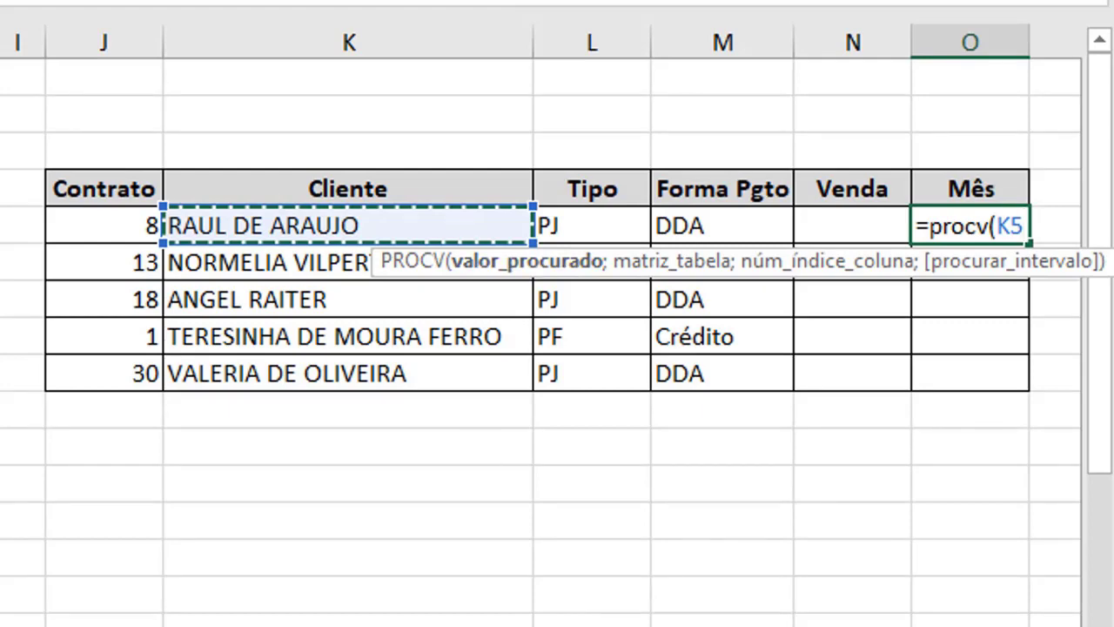
pyautogui.hscroll(1, 459, 228)
pyautogui.hscroll(1, 941, 259)
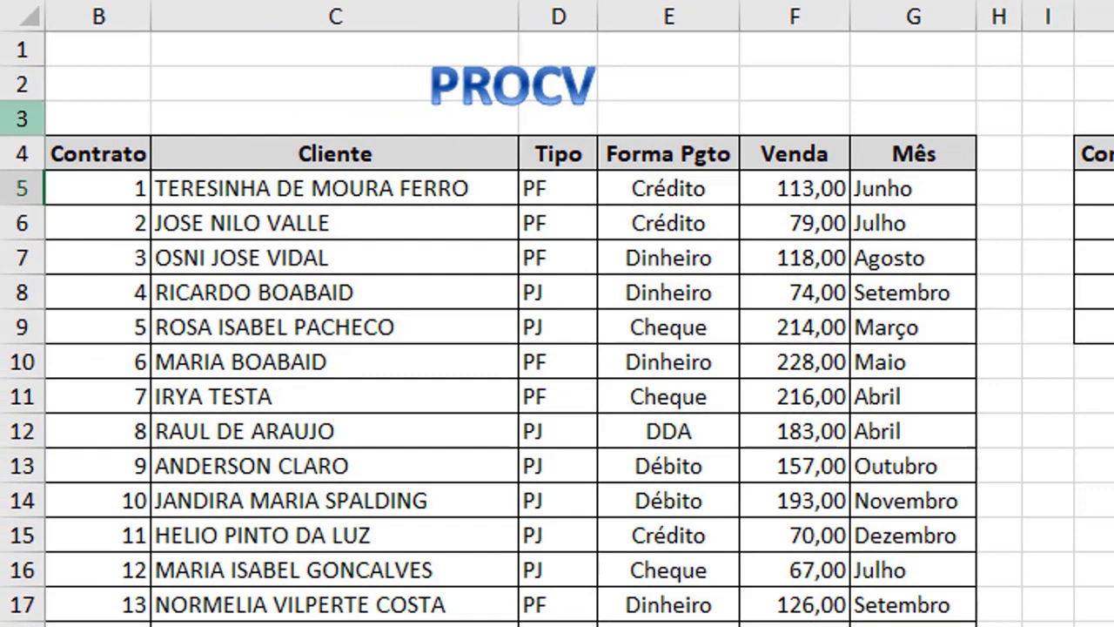
pyautogui.moveTo(90, 157); pyautogui.dragTo(874, 607)
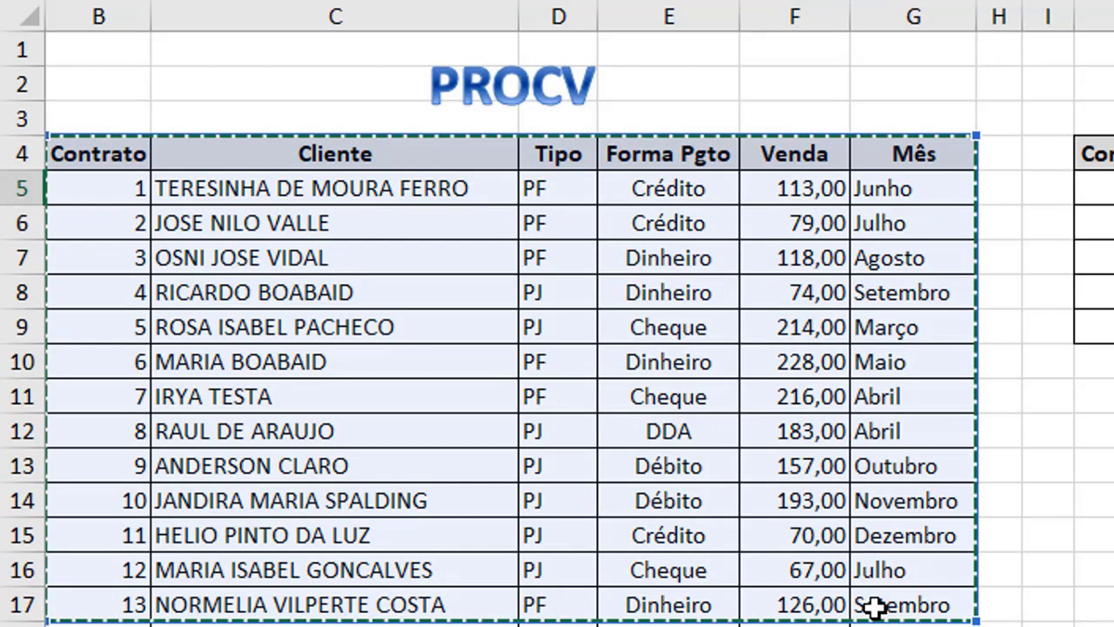
pyautogui.press('BackSpace')
pyautogui.press('BackSpace')
pyautogui.press('BackSpace')
pyautogui.press('BackSpace')
pyautogui.press('BackSpace')
pyautogui.press('BackSpace')
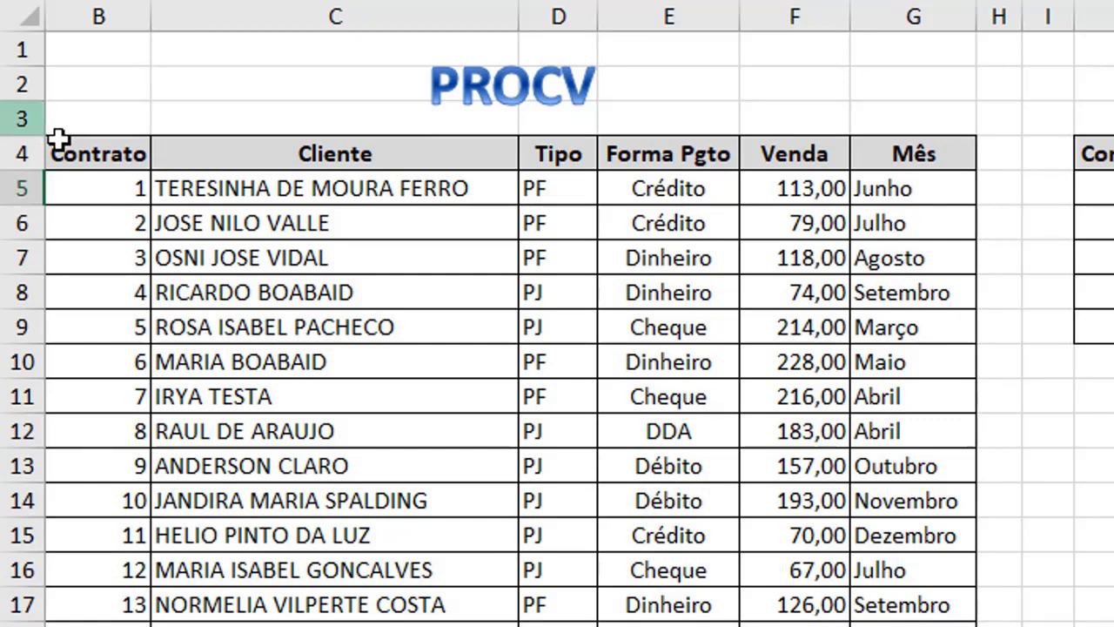
pyautogui.moveTo(82, 154); pyautogui.dragTo(823, 614)
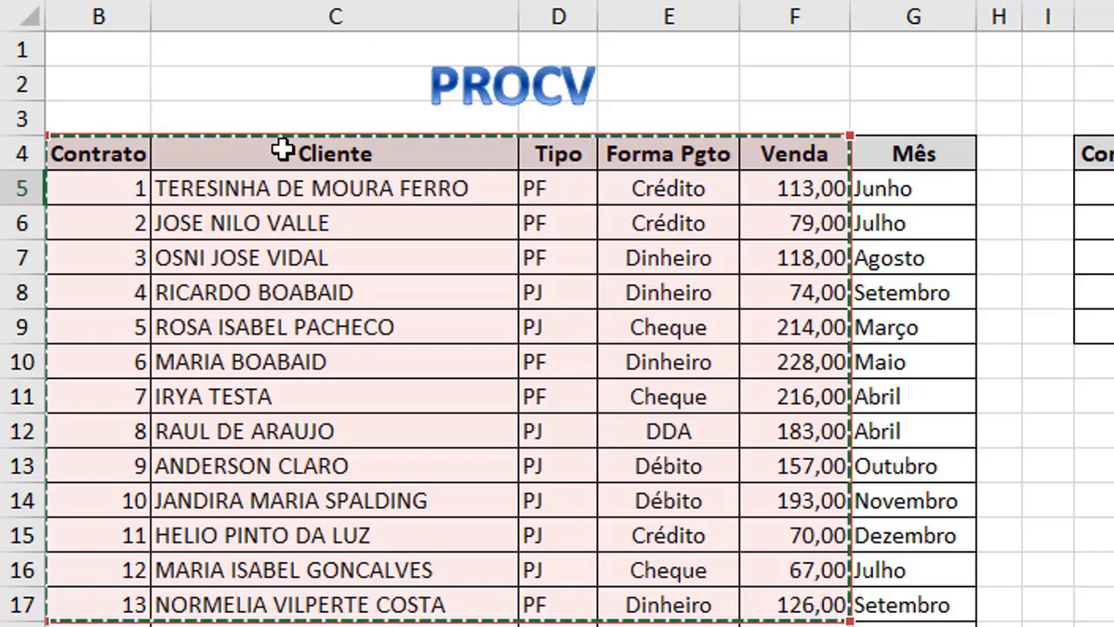
# Complete the O5 formula with table range C4:G35, column index 5 and exact match 0
pyautogui.moveTo(283, 150); pyautogui.dragTo(920, 625)
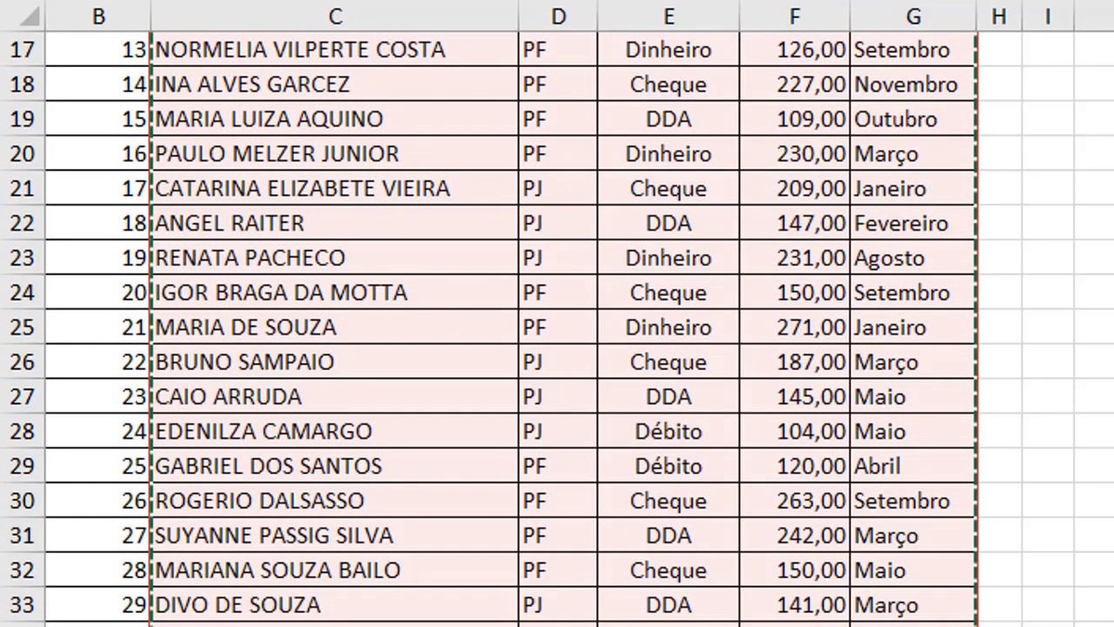
pyautogui.press('F4')
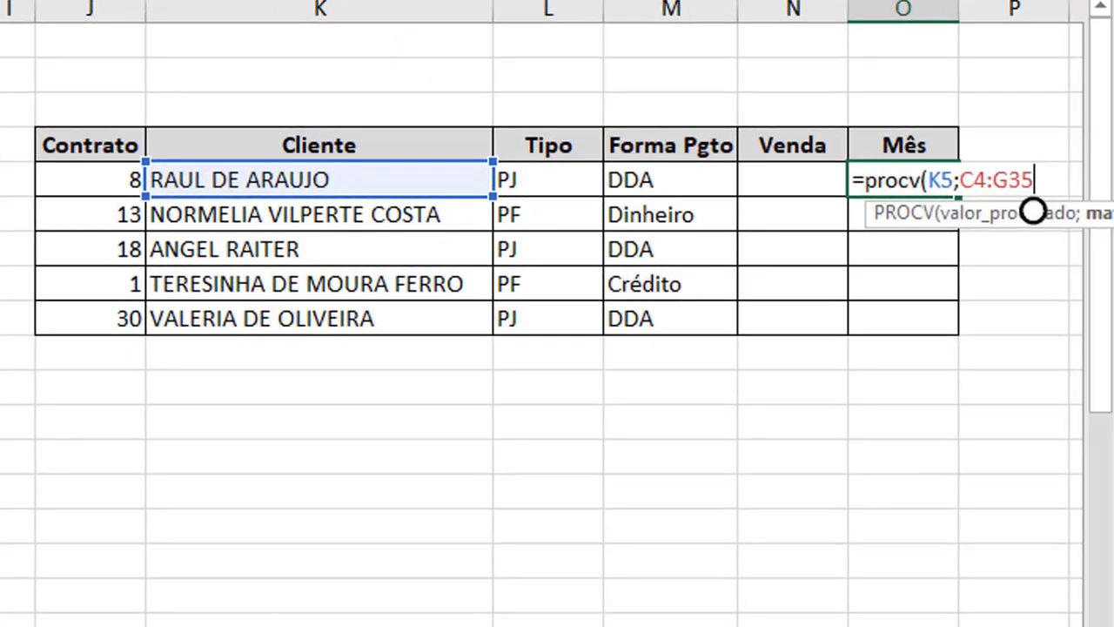
pyautogui.write(';')
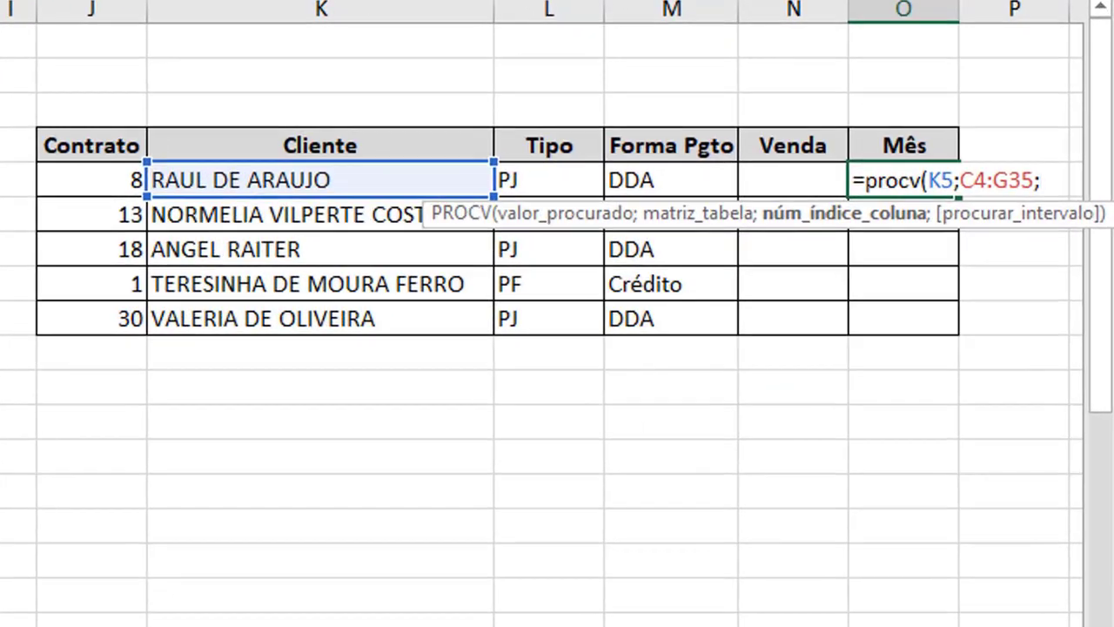
pyautogui.write('5;0')
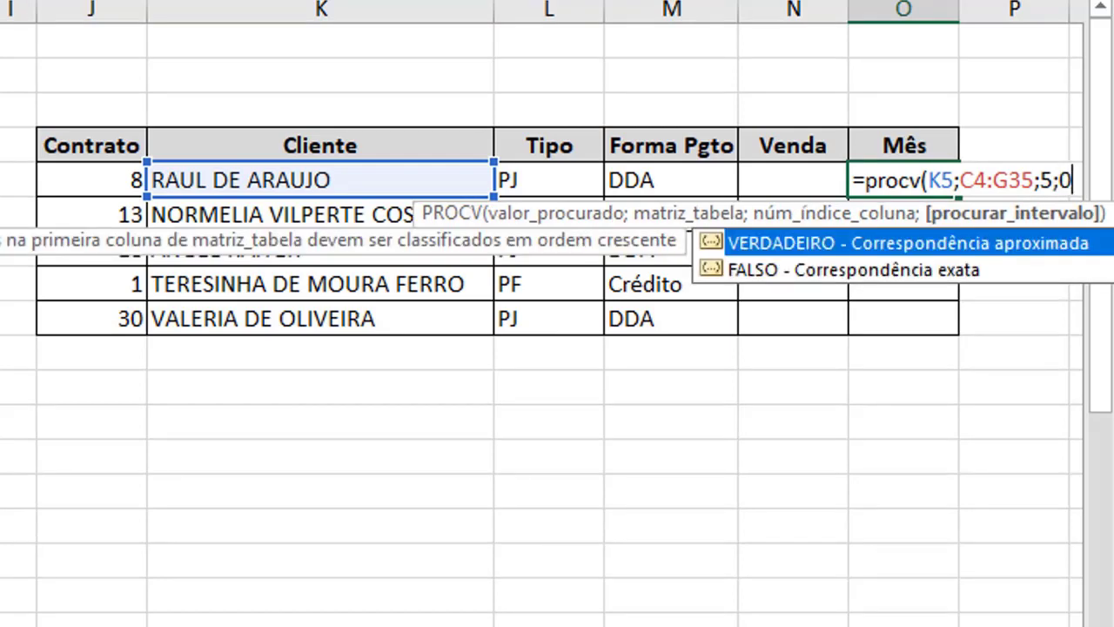
pyautogui.press('Return')
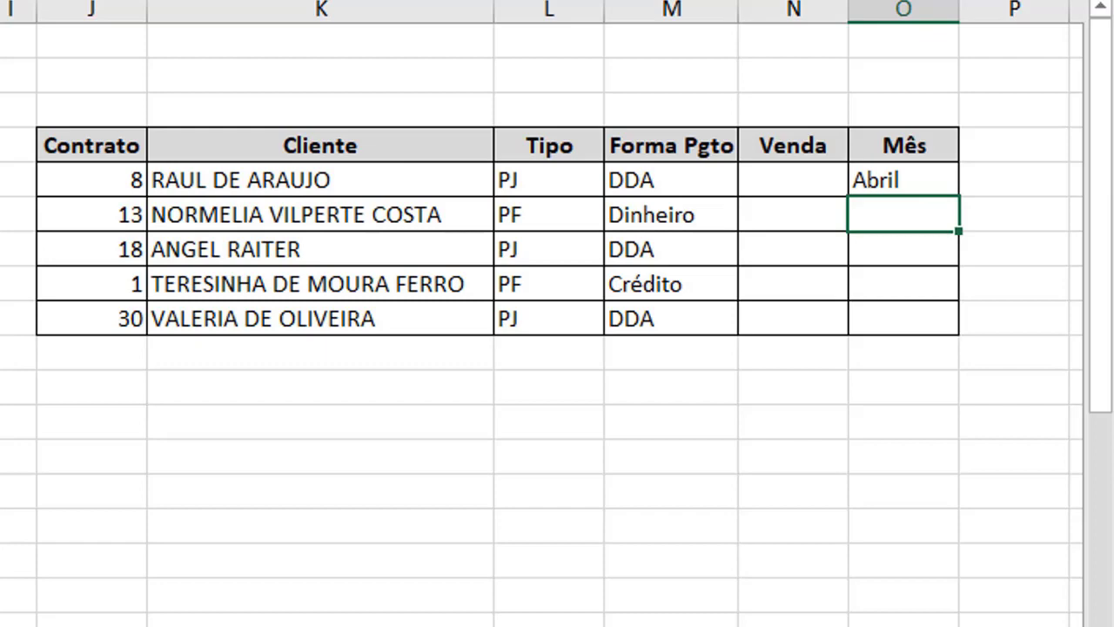
# Make the O5 formula's table range absolute as $C$4:$G$35 and copy the formula down through O9
pyautogui.doubleClick(874, 179)
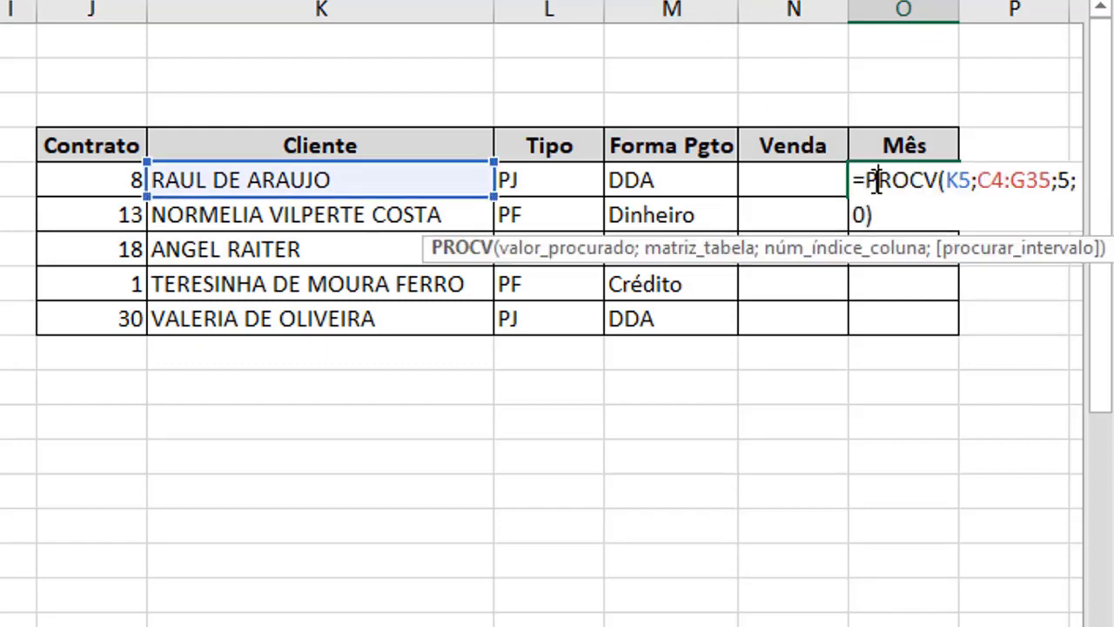
pyautogui.click(709, 264)
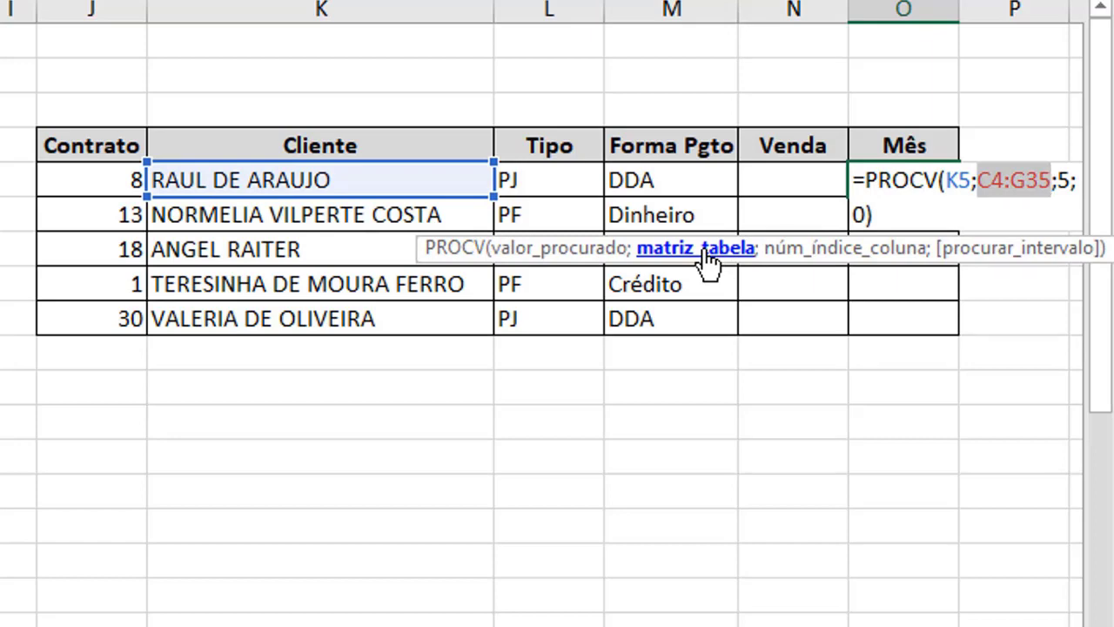
pyautogui.press('F4')
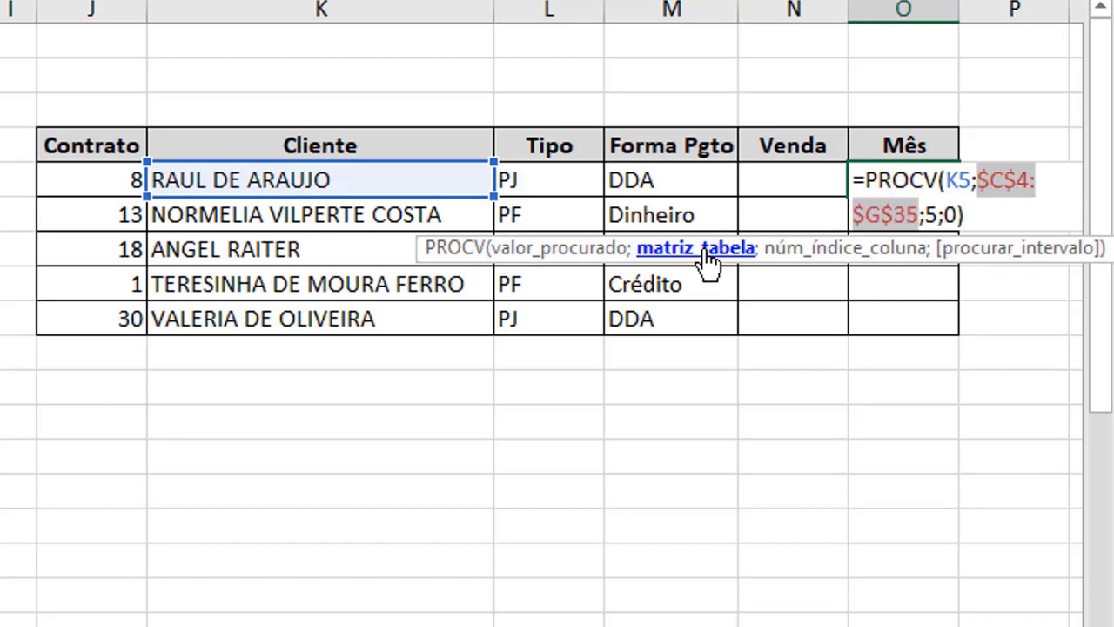
pyautogui.hotkey('ctrl', 'Return')
pyautogui.doubleClick(959, 198)
pyautogui.click(855, 497)
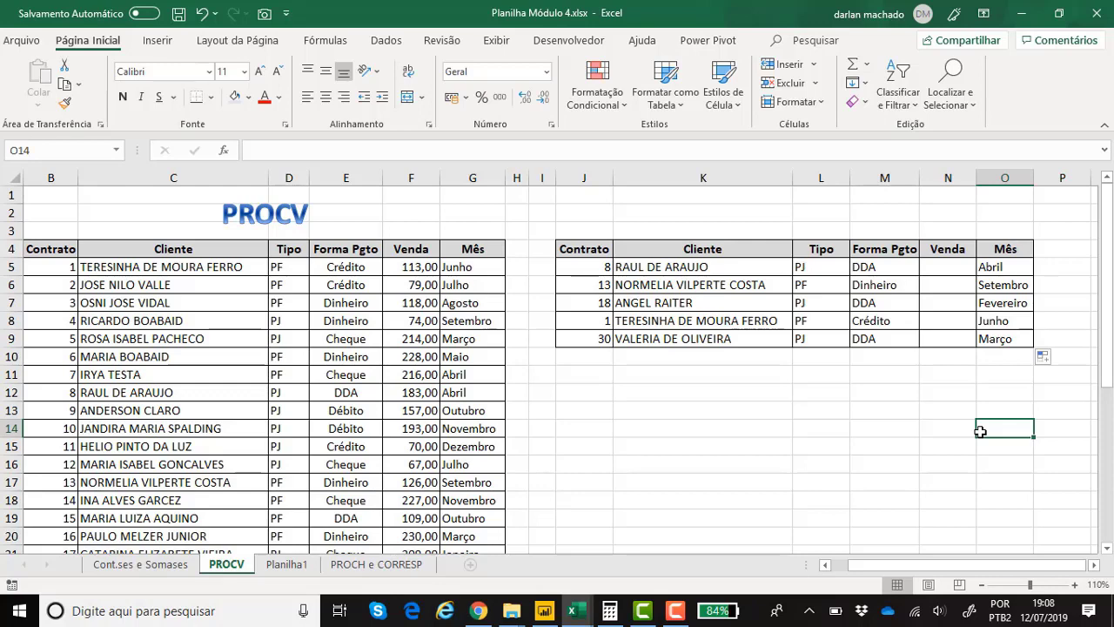
# Switch to the Planilha1 sheet containing the second contract lookup table
pyautogui.click(294, 567)
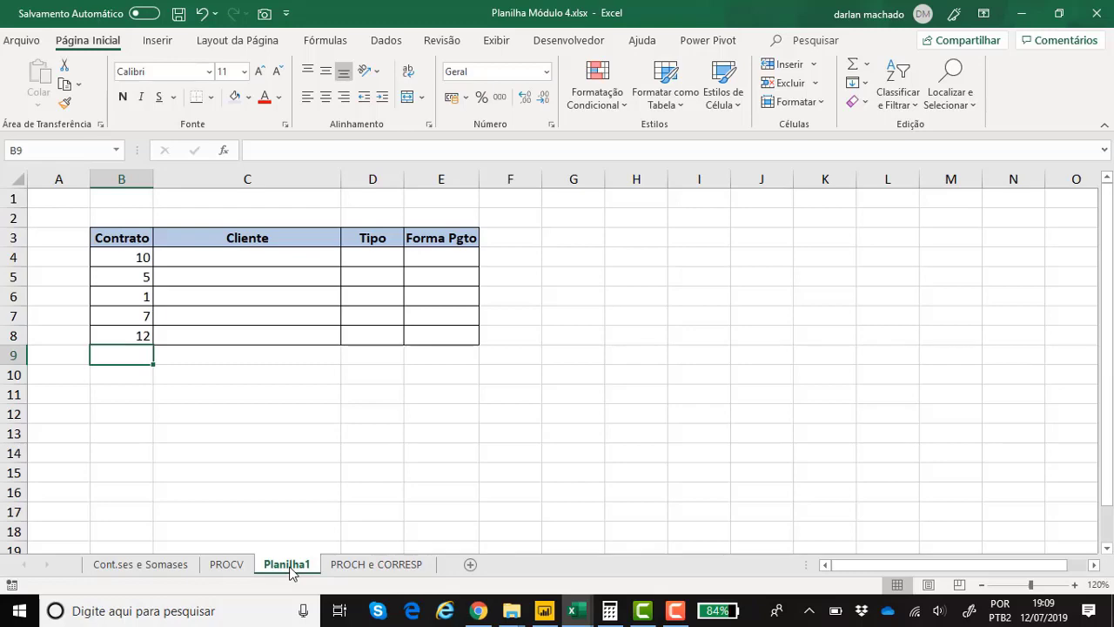
pyautogui.click(227, 563)
pyautogui.click(269, 565)
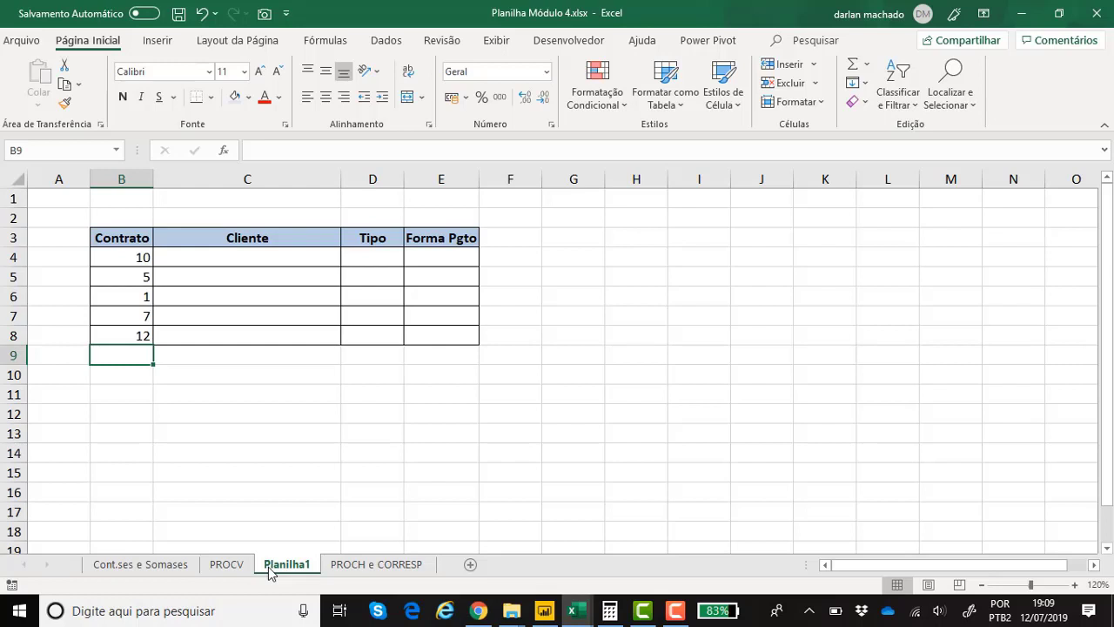
# Start a PROCV formula in C4 under Cliente with the contract number in B4 as the lookup value
pyautogui.press('Up')
pyautogui.press('Up')
pyautogui.press('Up')
pyautogui.press('Up')
pyautogui.press('Up')
pyautogui.press('Right')
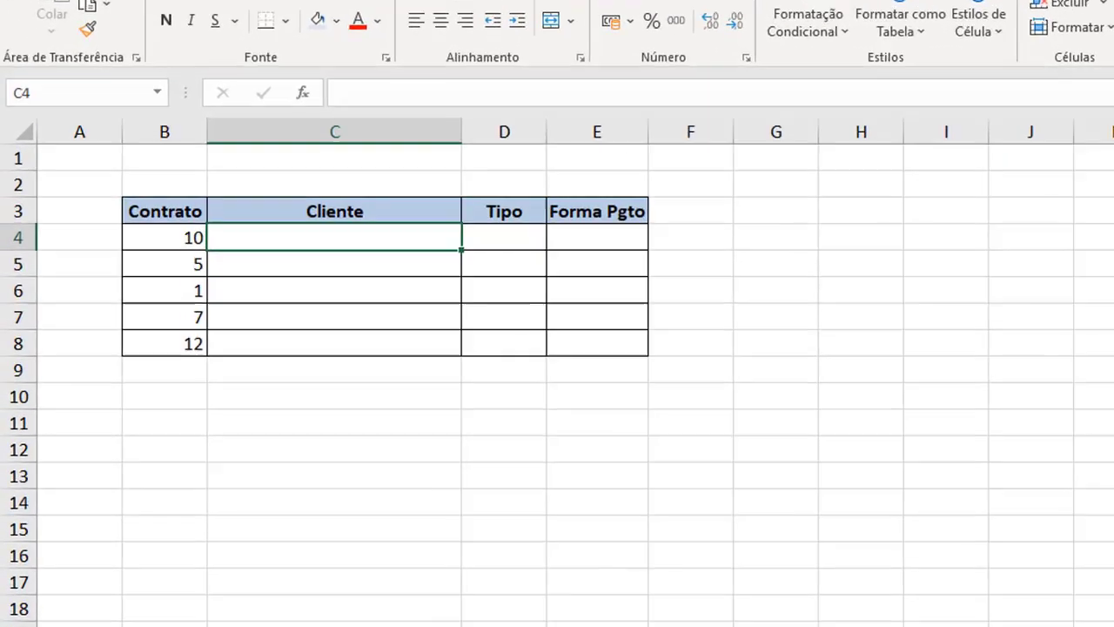
pyautogui.write('=')
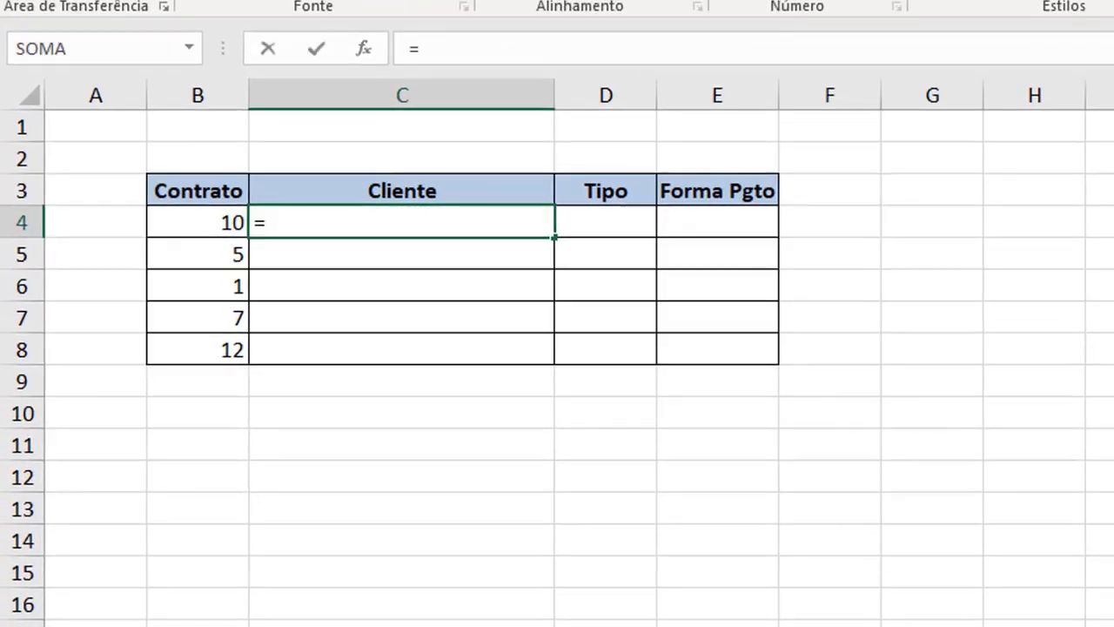
pyautogui.write('procv(')
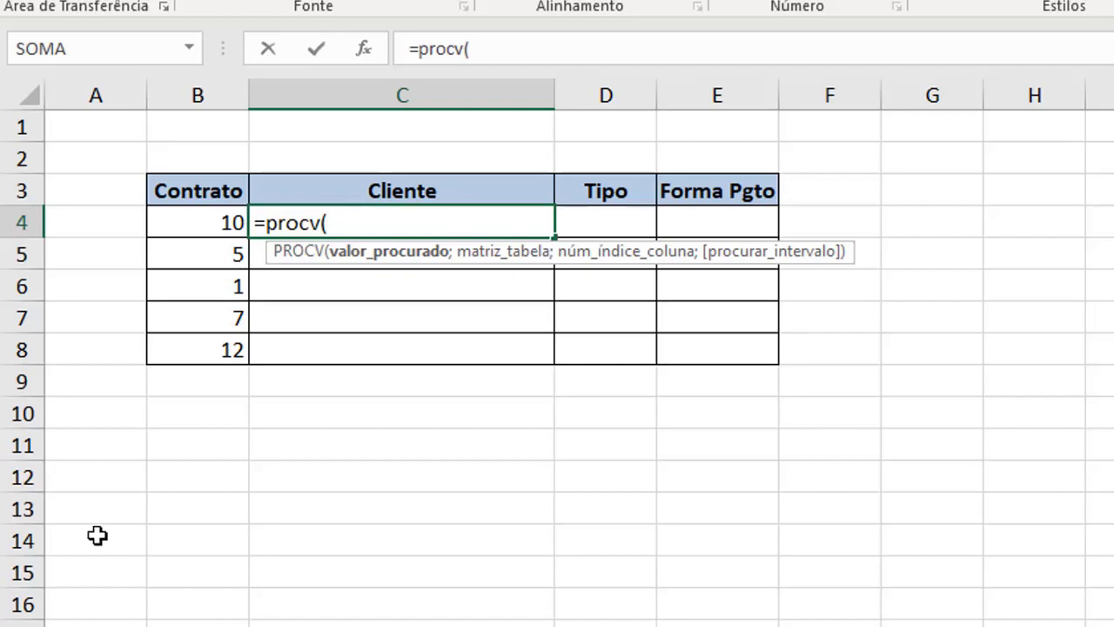
pyautogui.click(220, 225)
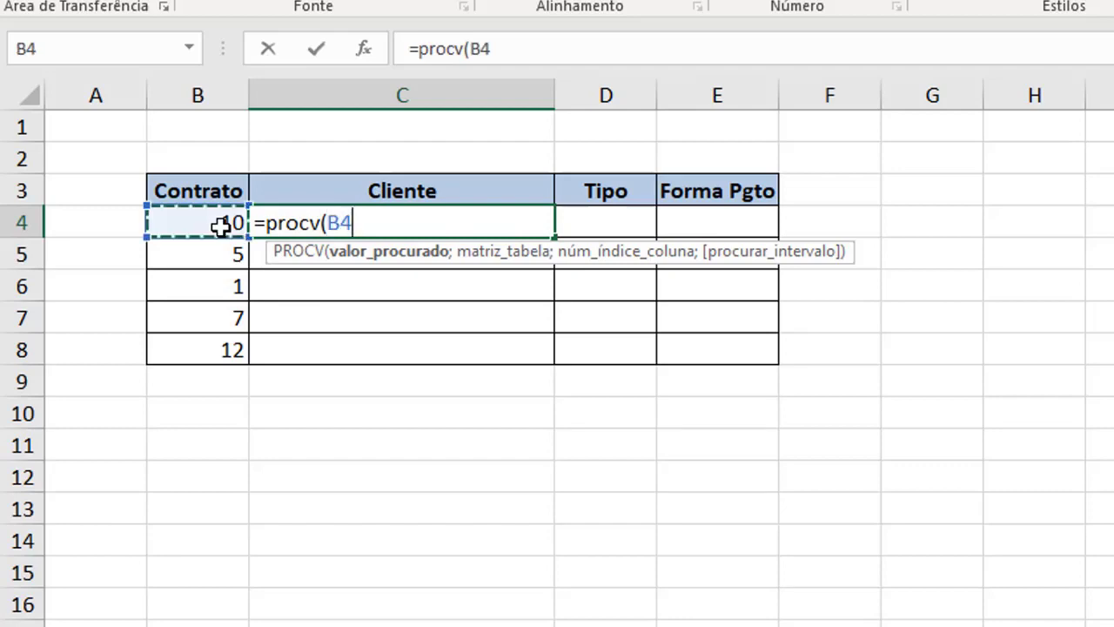
pyautogui.write(';')
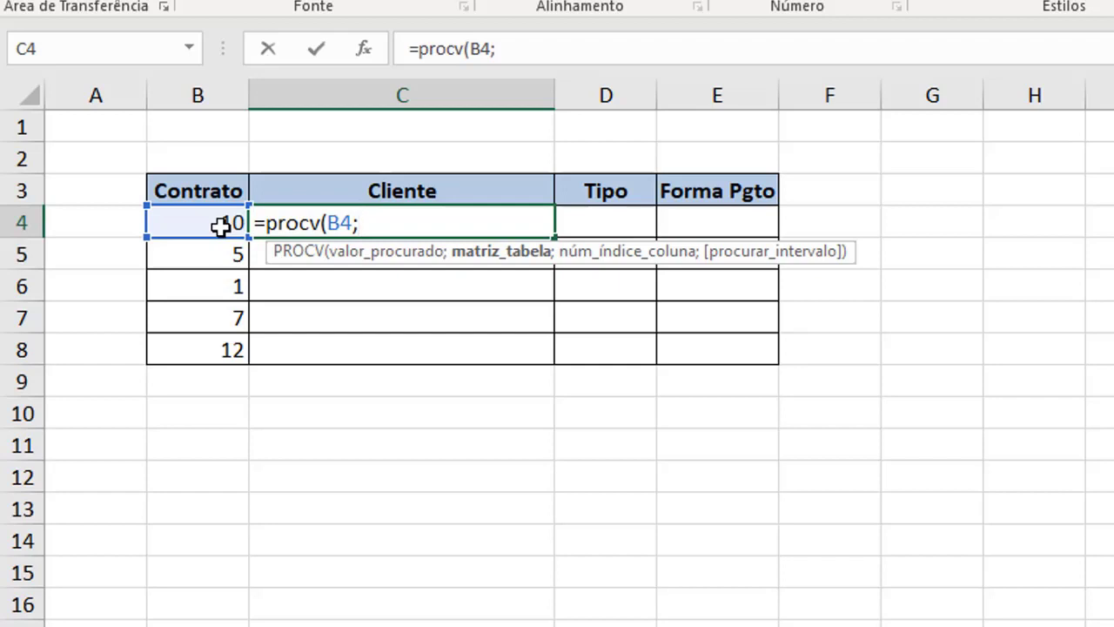
pyautogui.press('BackSpace')
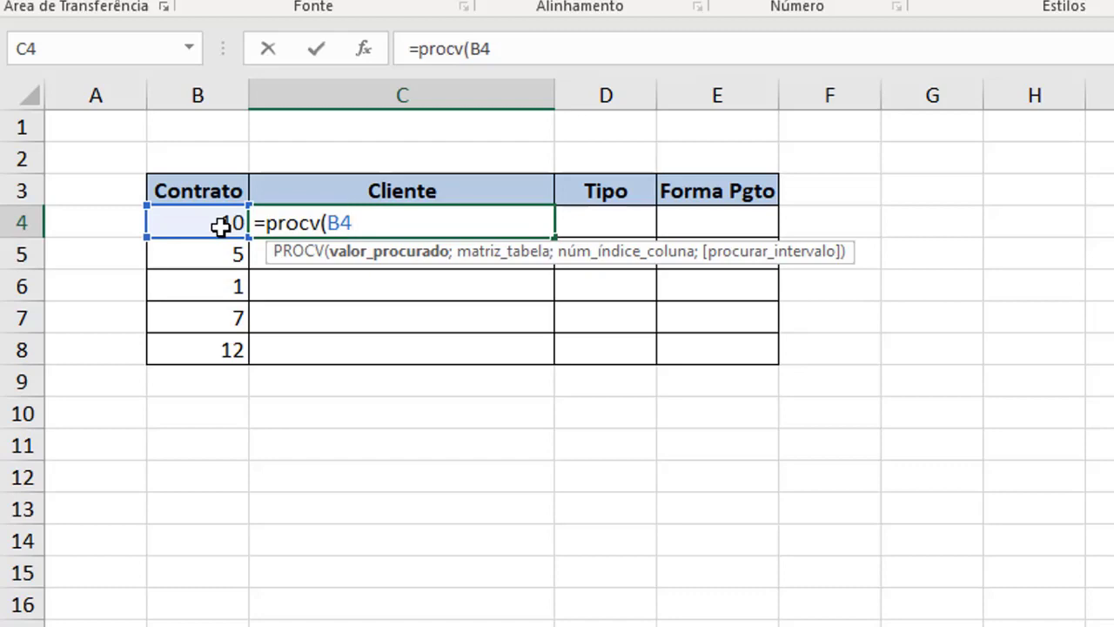
pyautogui.write(';')
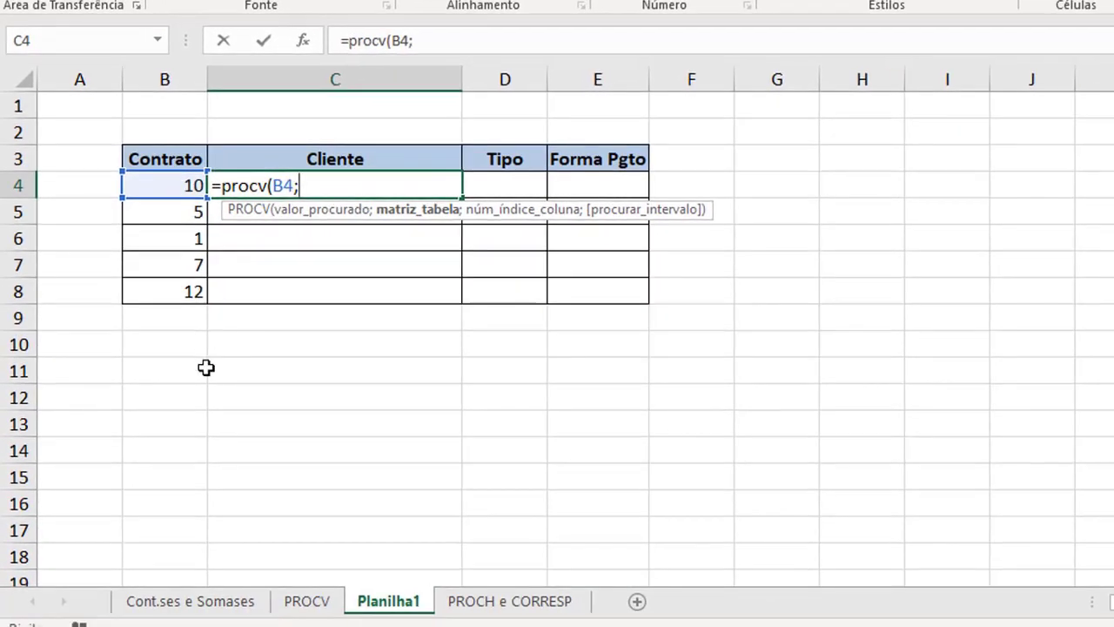
# Complete the C4 formula with table range B4:G35 from the PROCV sheet, column index 2 and exact match 0
pyautogui.click(314, 602)
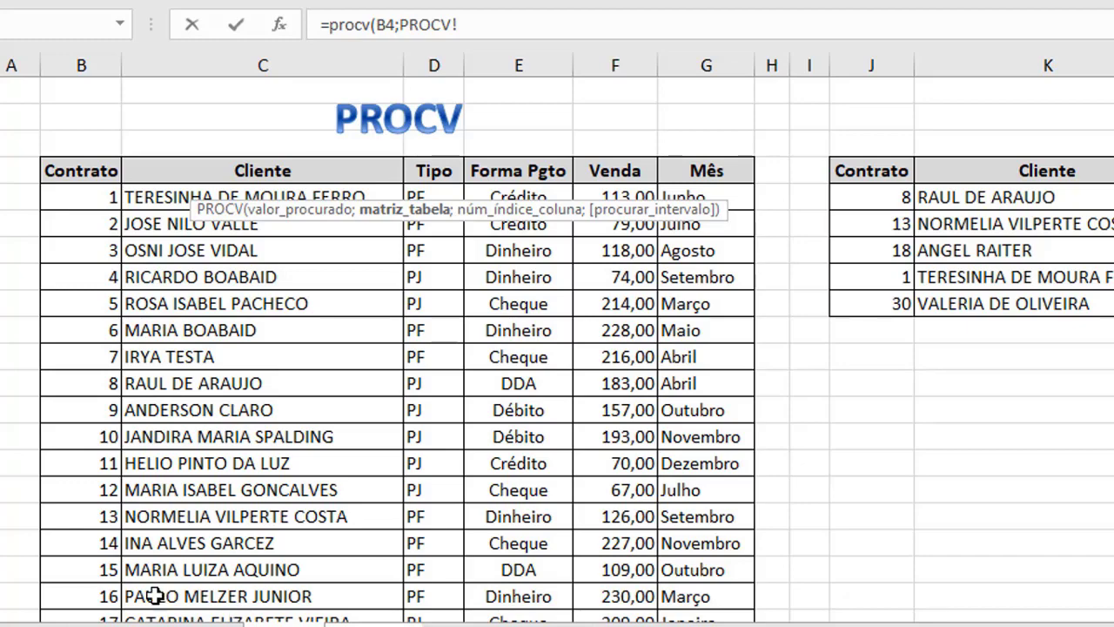
pyautogui.moveTo(78, 174); pyautogui.dragTo(682, 547)
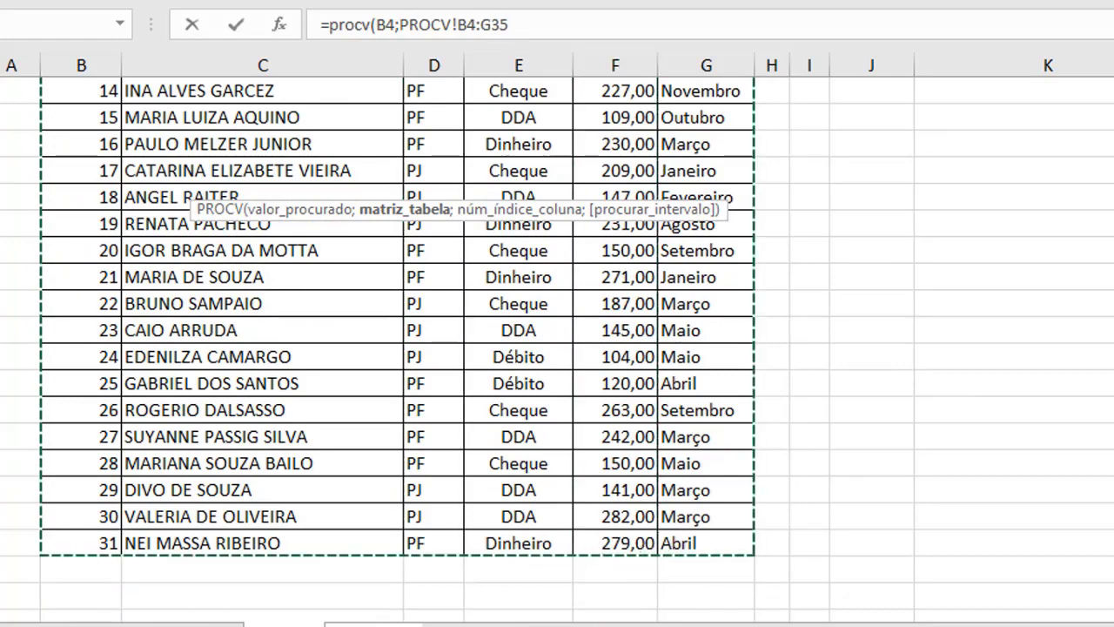
pyautogui.press('F4')
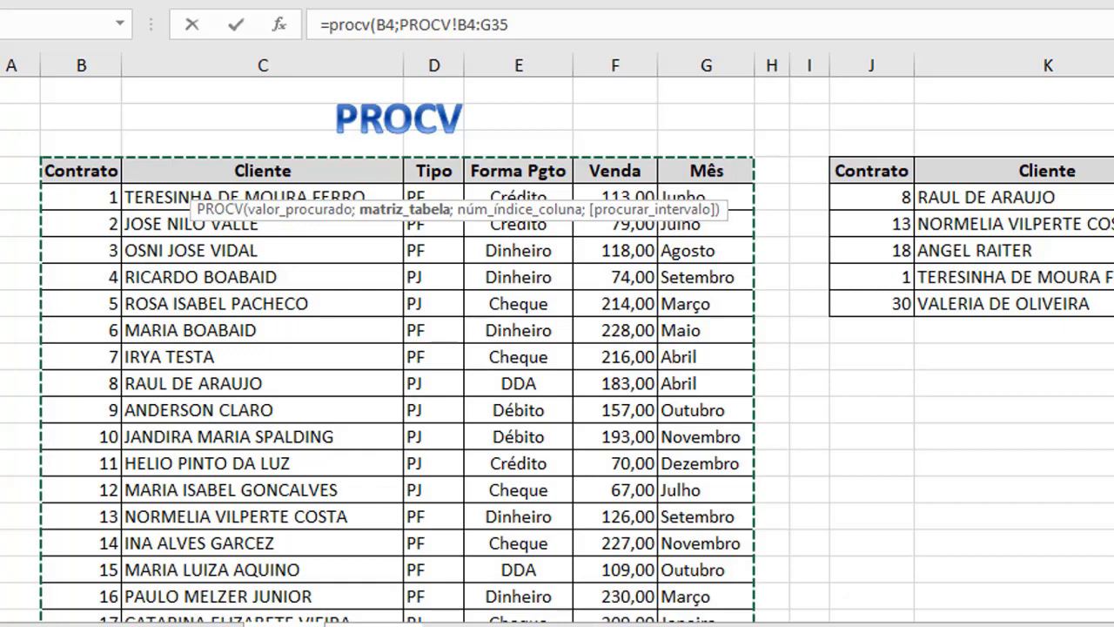
pyautogui.write(';')
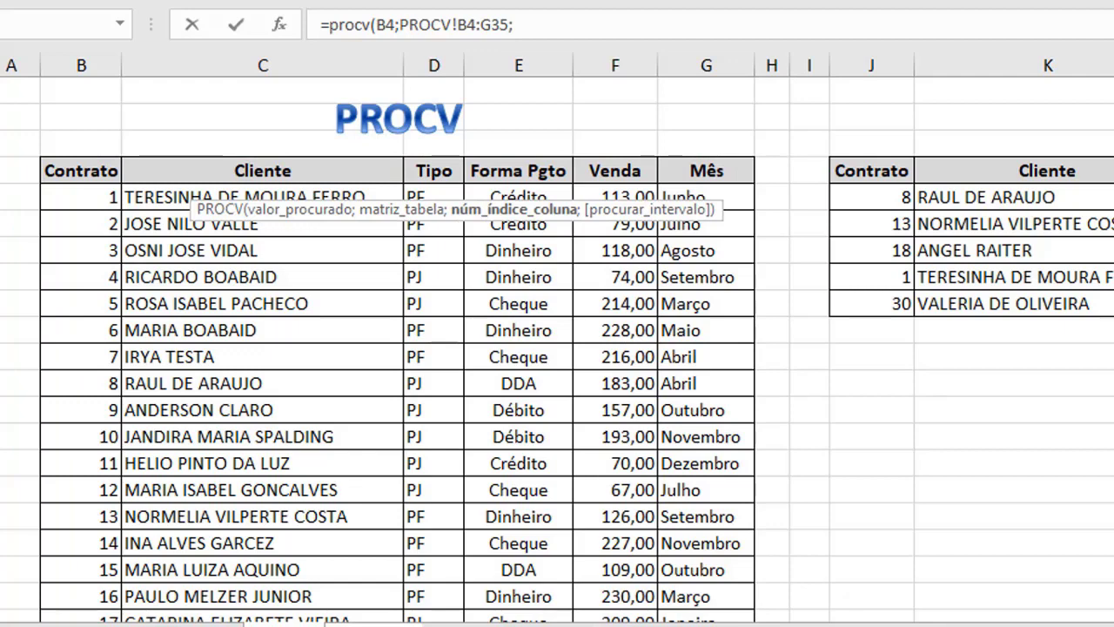
pyautogui.write('2;0')
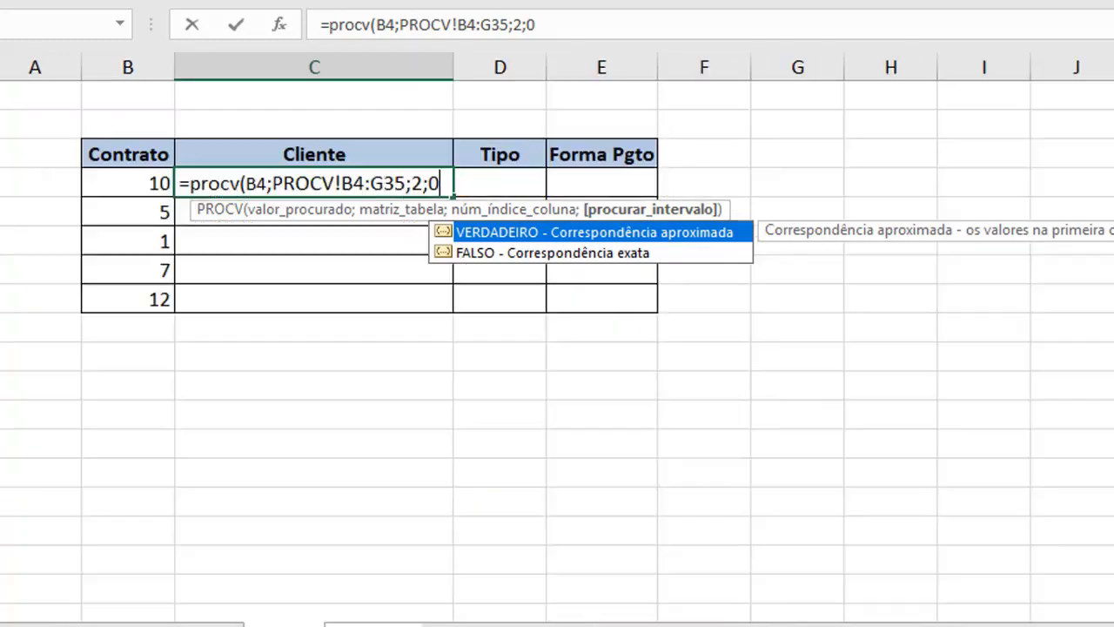
pyautogui.press('Return')
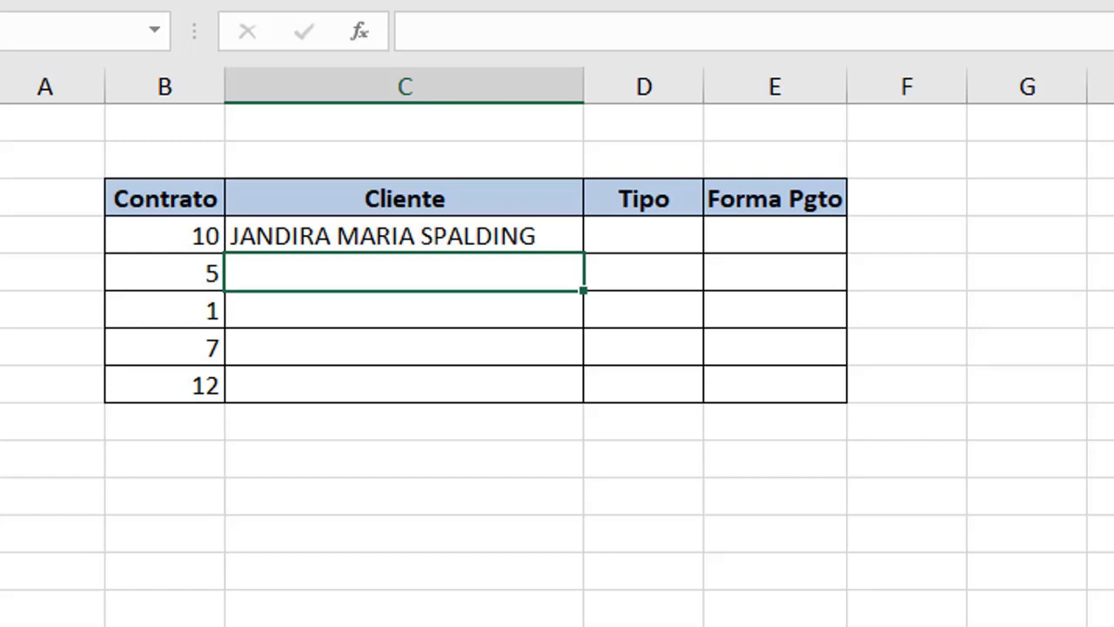
# Make the C4 formula's table range absolute as PROCV!$B$4:$G$35
pyautogui.doubleClick(442, 241)
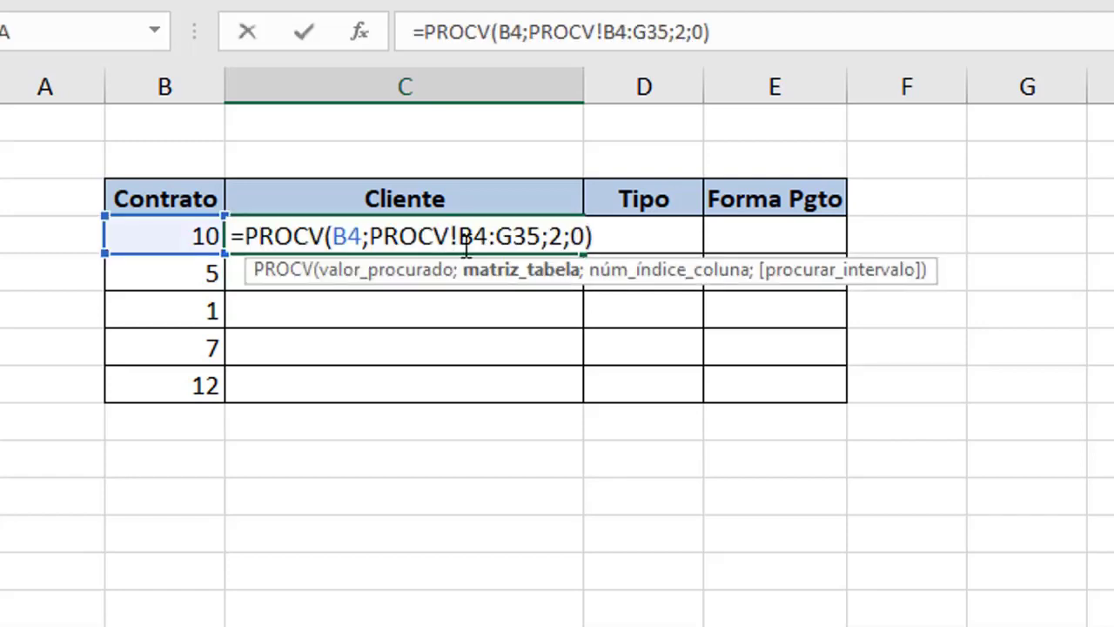
pyautogui.click(516, 277)
pyautogui.press('F4')
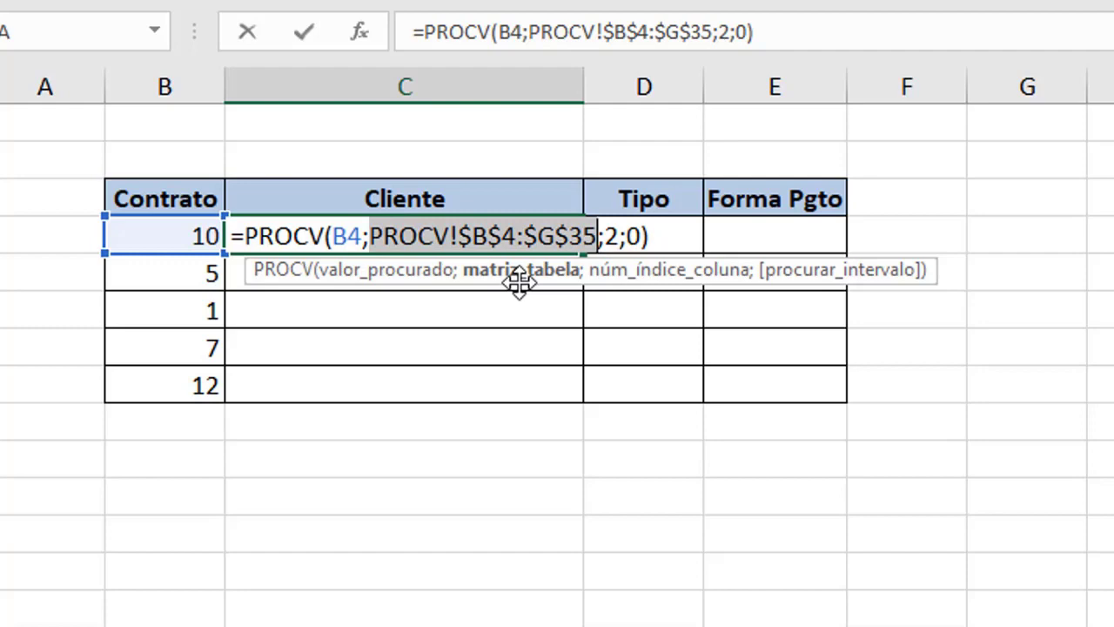
pyautogui.press('Return')
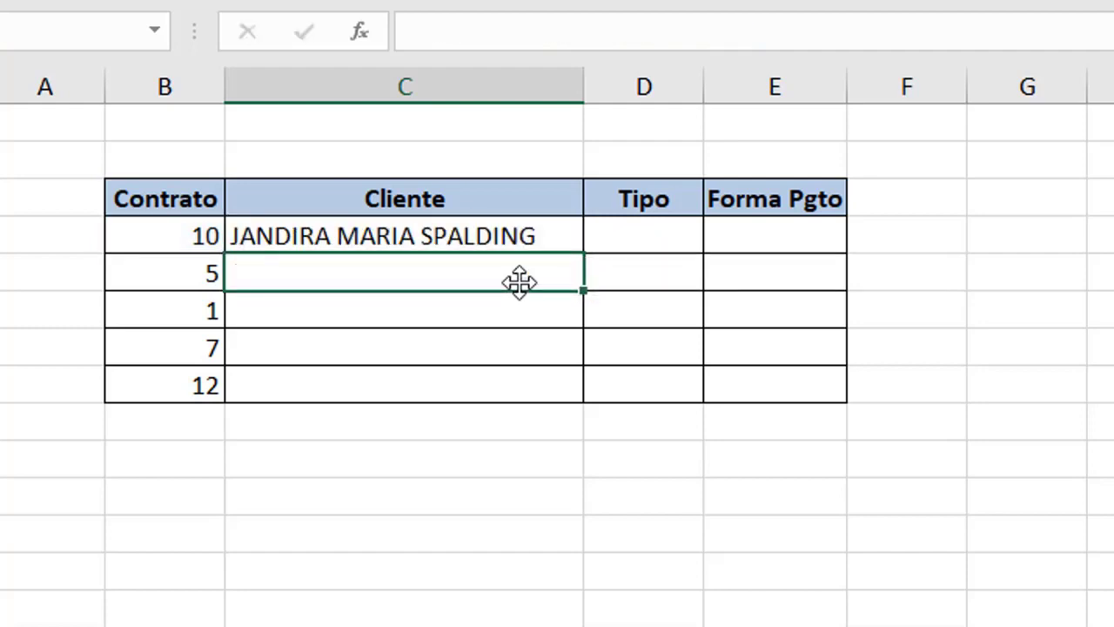
# Fill the Cliente formula in C4 down through C8
pyautogui.click(561, 240)
pyautogui.doubleClick(583, 251)
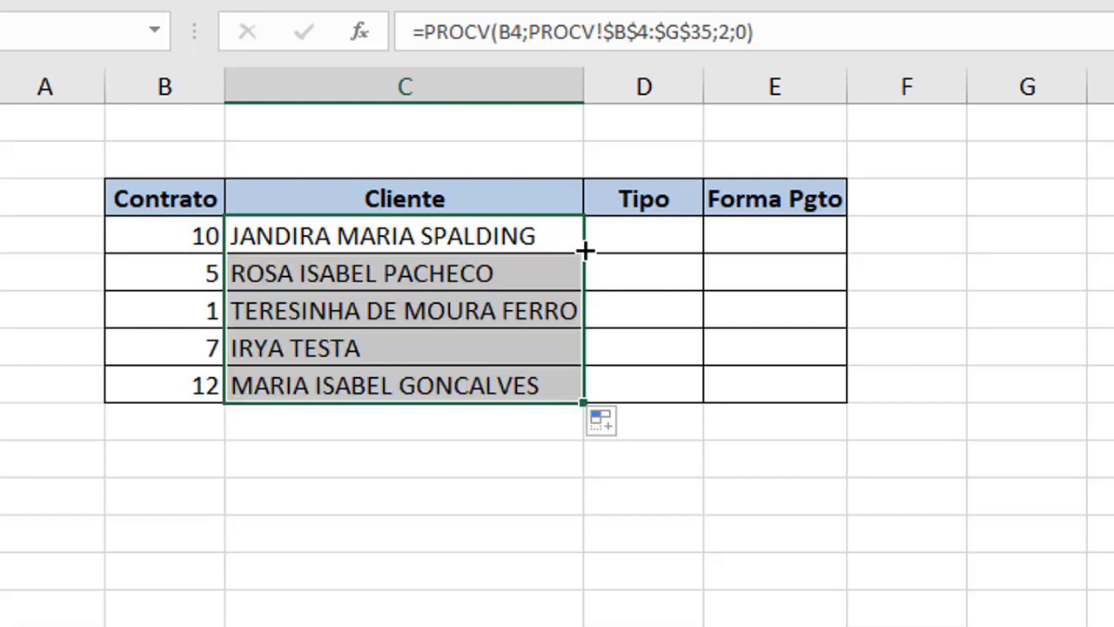
# Start a PROCV formula in D4 under Tipo with the contract number in B4 as the lookup value
pyautogui.click(648, 248)
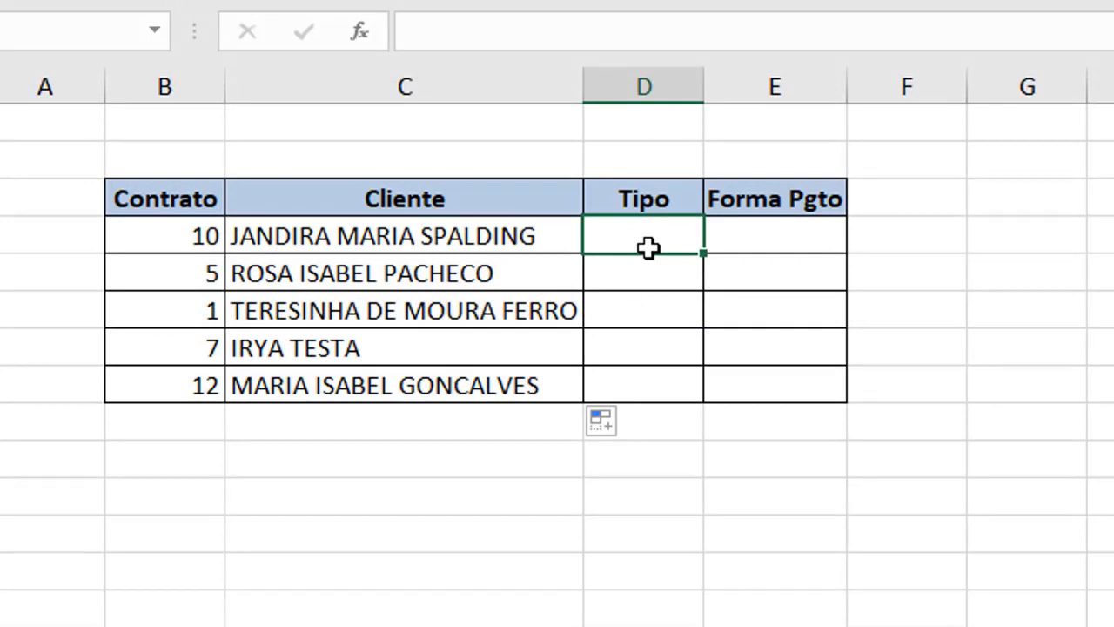
pyautogui.write('=p')
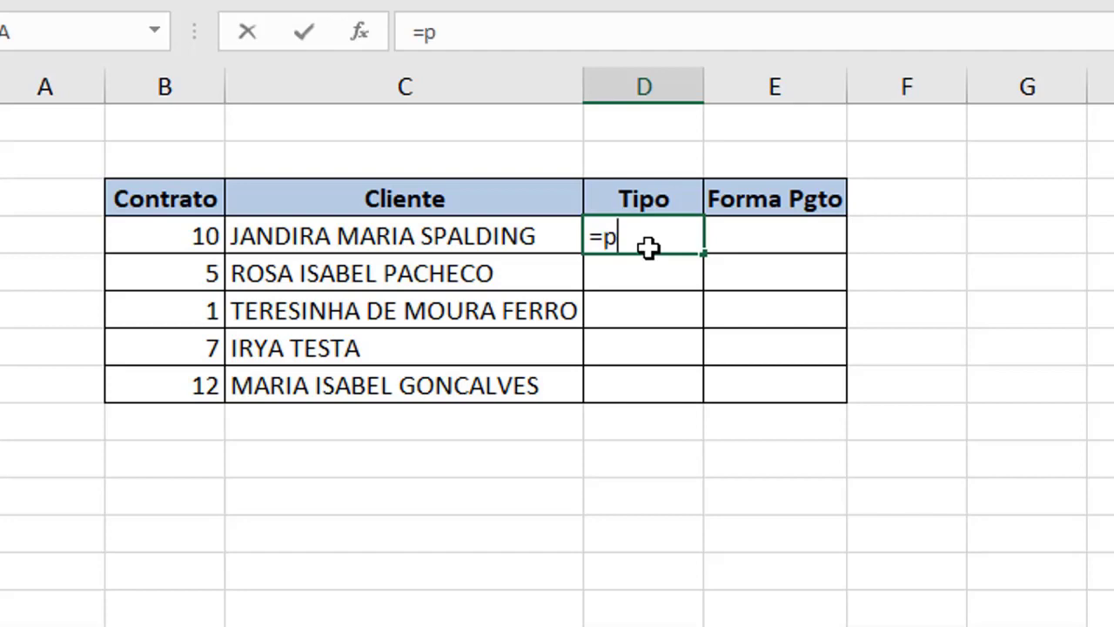
pyautogui.write('rocv')
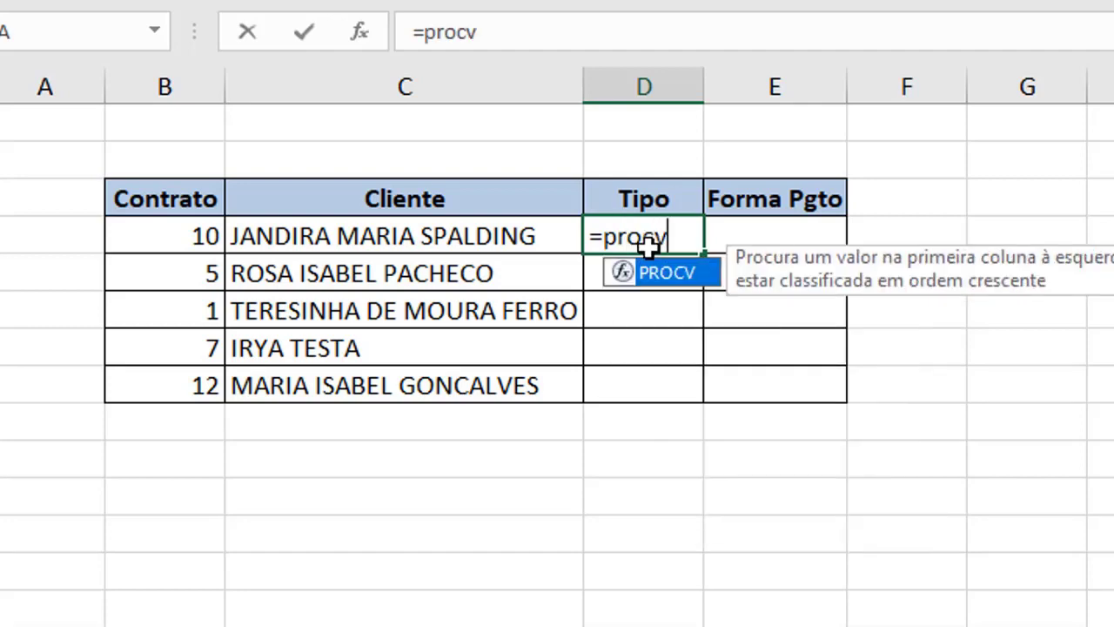
pyautogui.write('(')
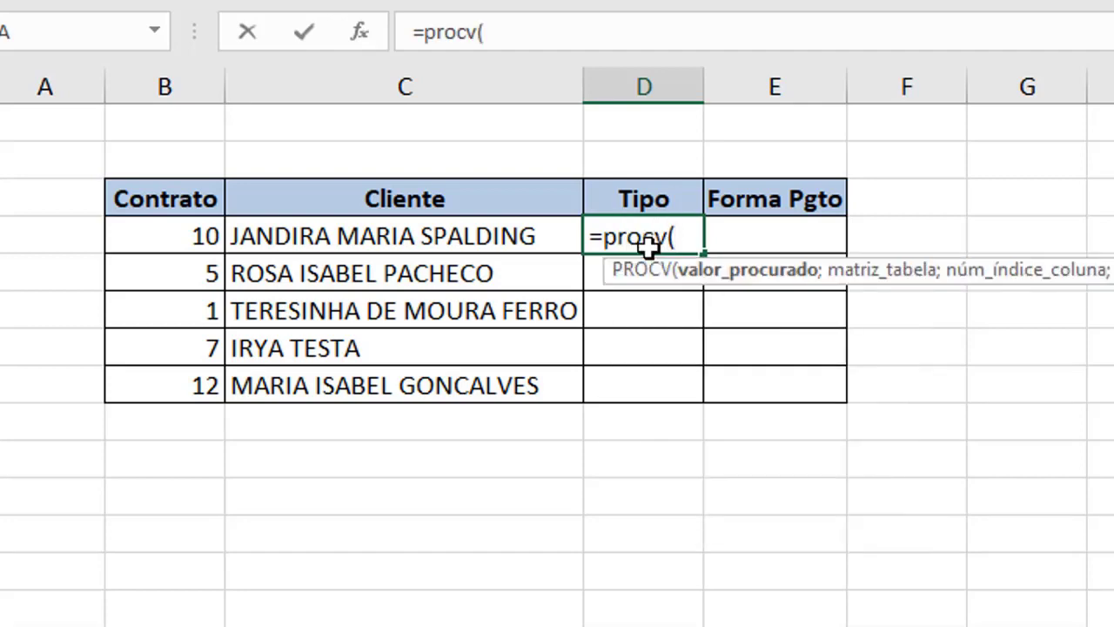
pyautogui.click(165, 233)
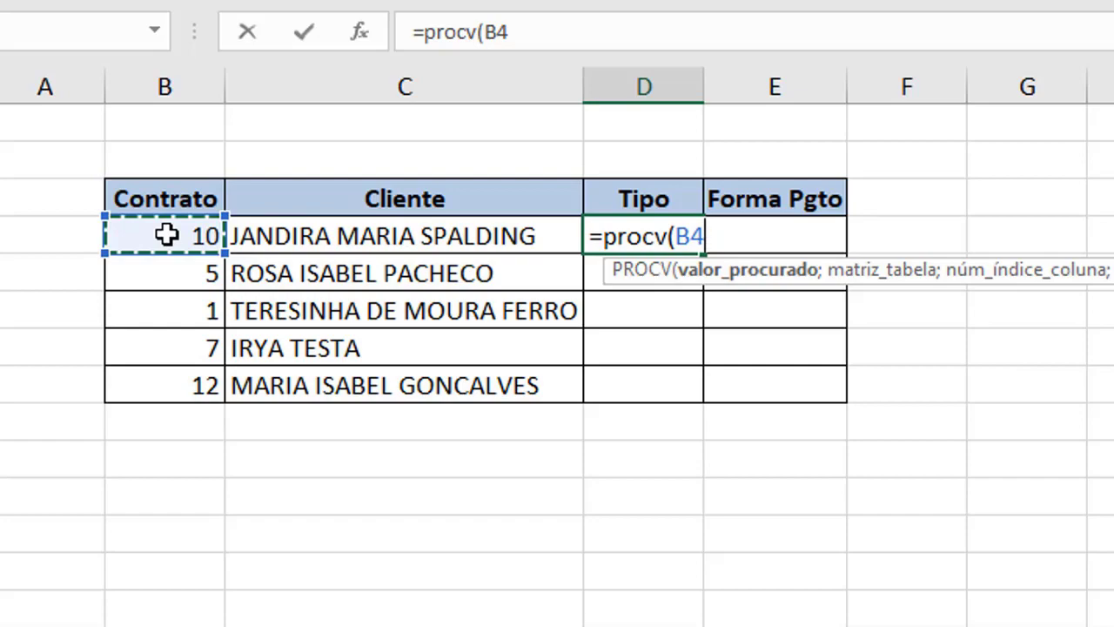
pyautogui.write(';')
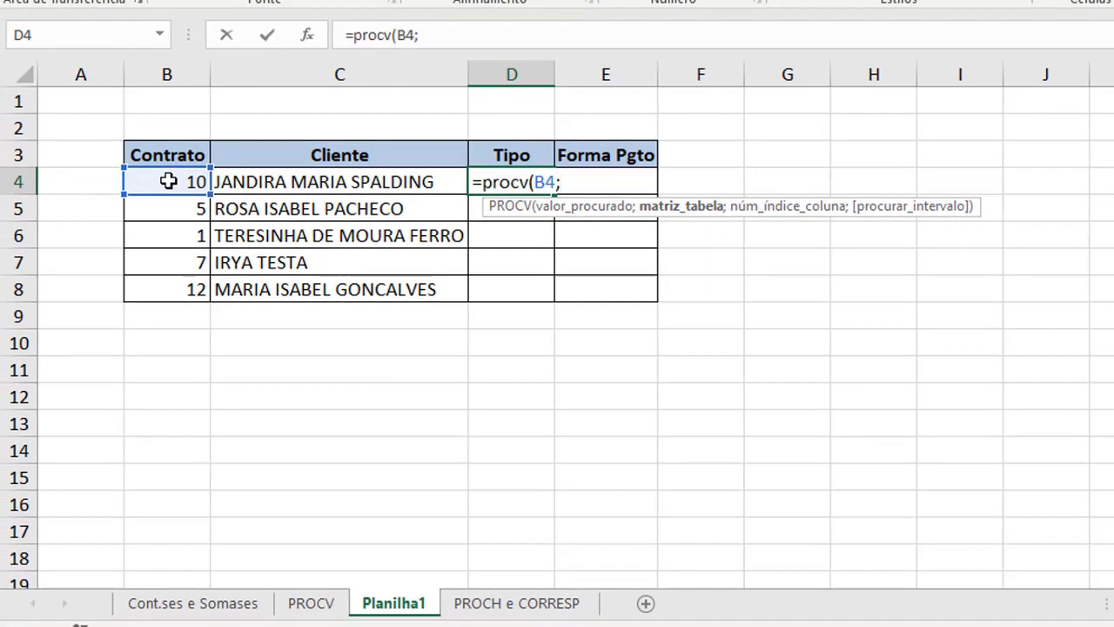
# Complete the D4 formula with table range B4:G35 from the PROCV sheet, column index 3 and exact match 0
pyautogui.click(309, 603)
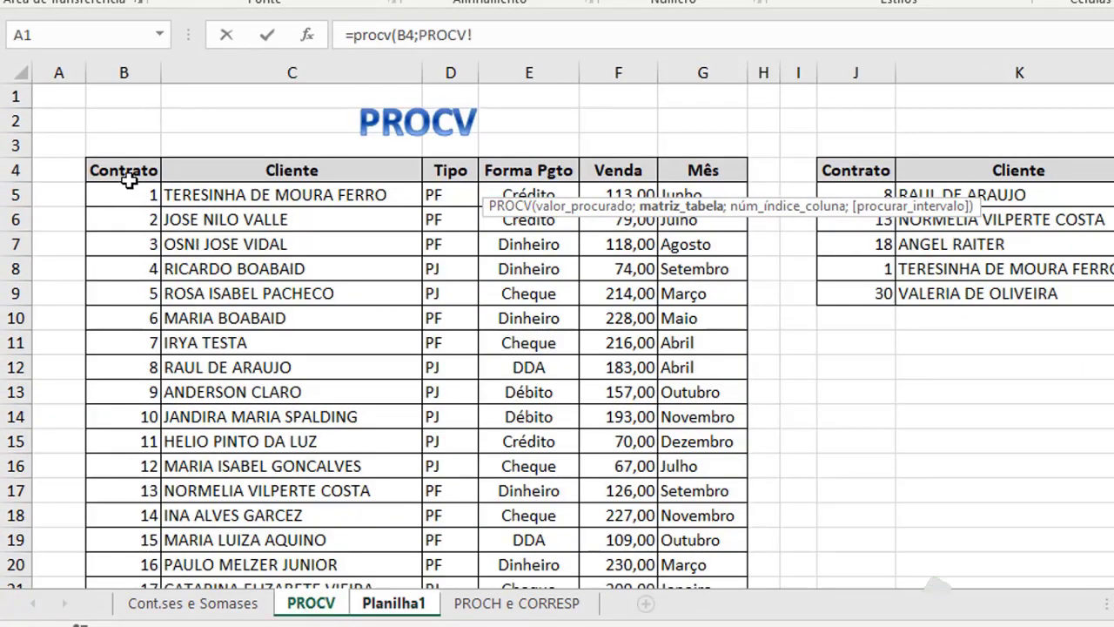
pyautogui.moveTo(128, 178); pyautogui.dragTo(717, 534)
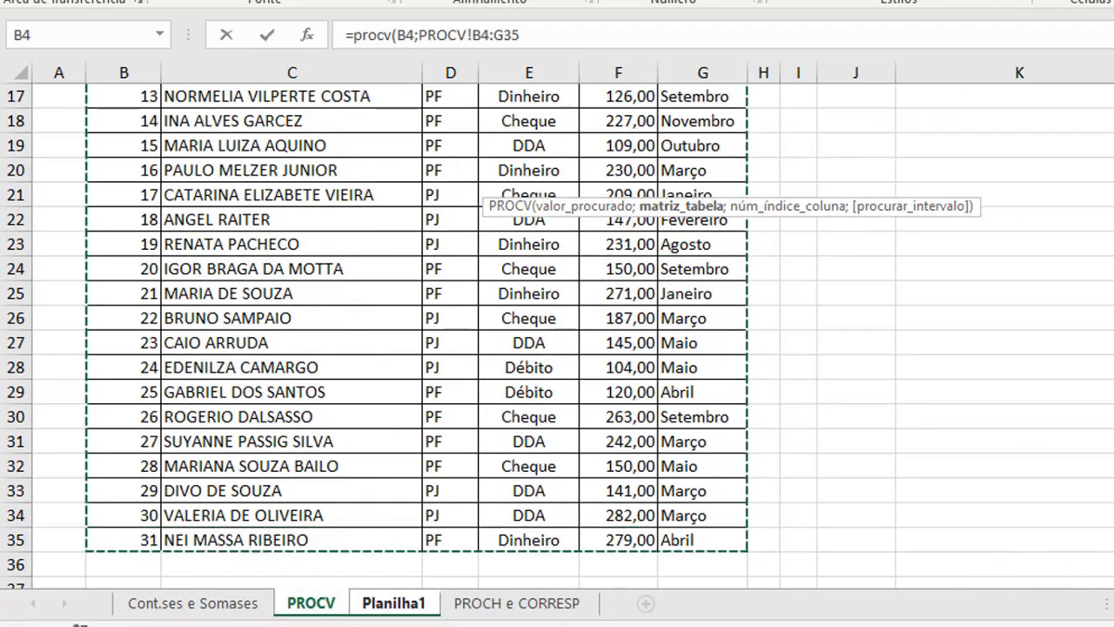
pyautogui.scroll(5, 557, 313)
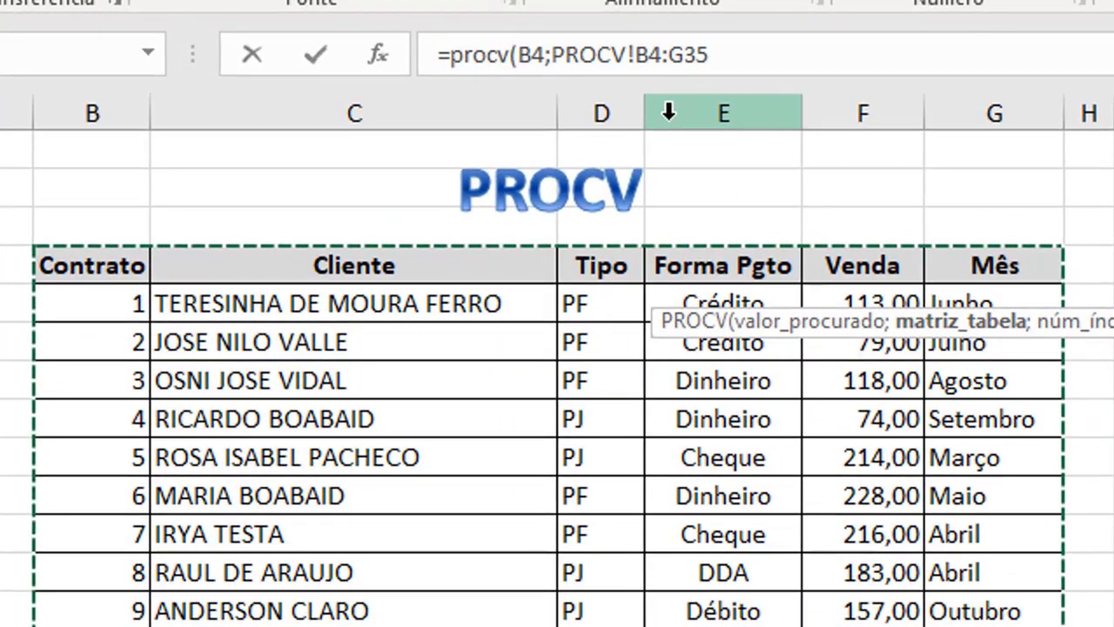
pyautogui.click(741, 58)
pyautogui.write(';')
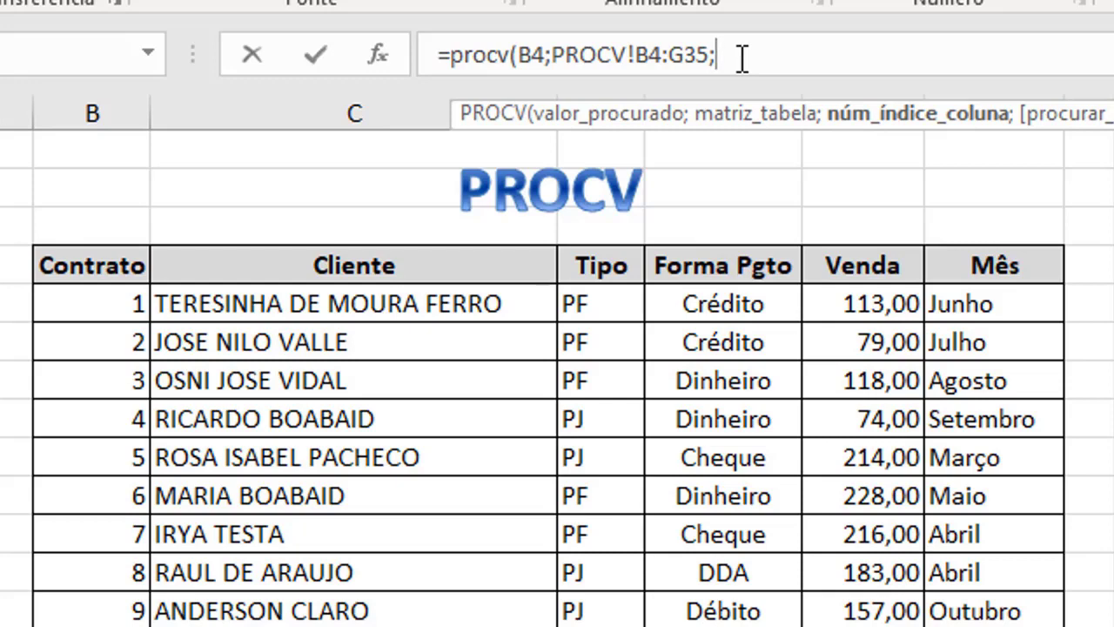
pyautogui.write('3;0')
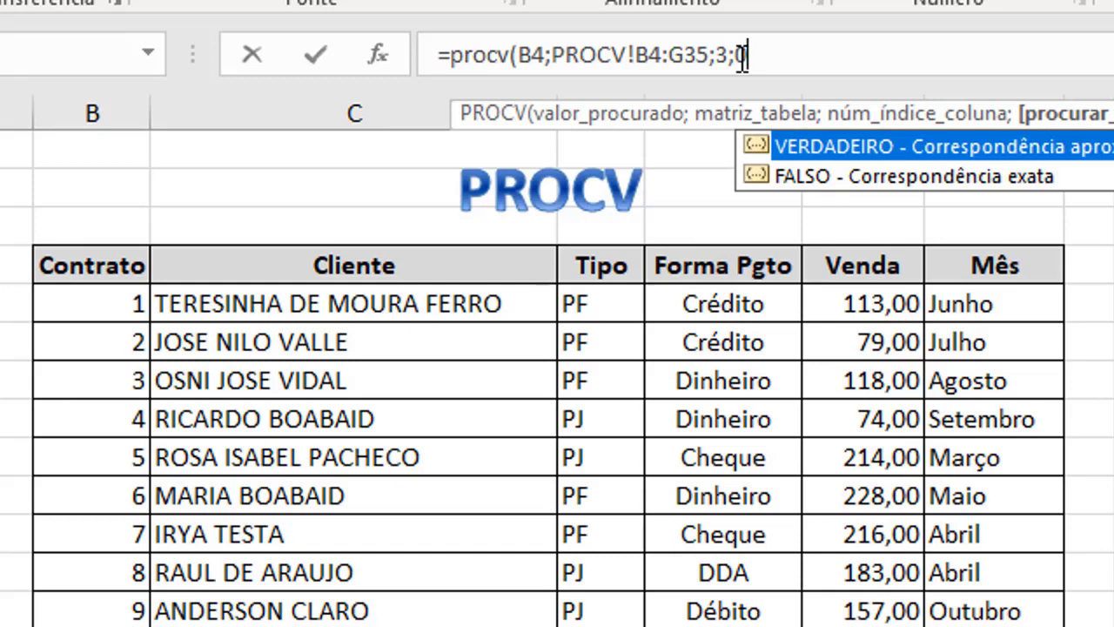
pyautogui.press('Return')
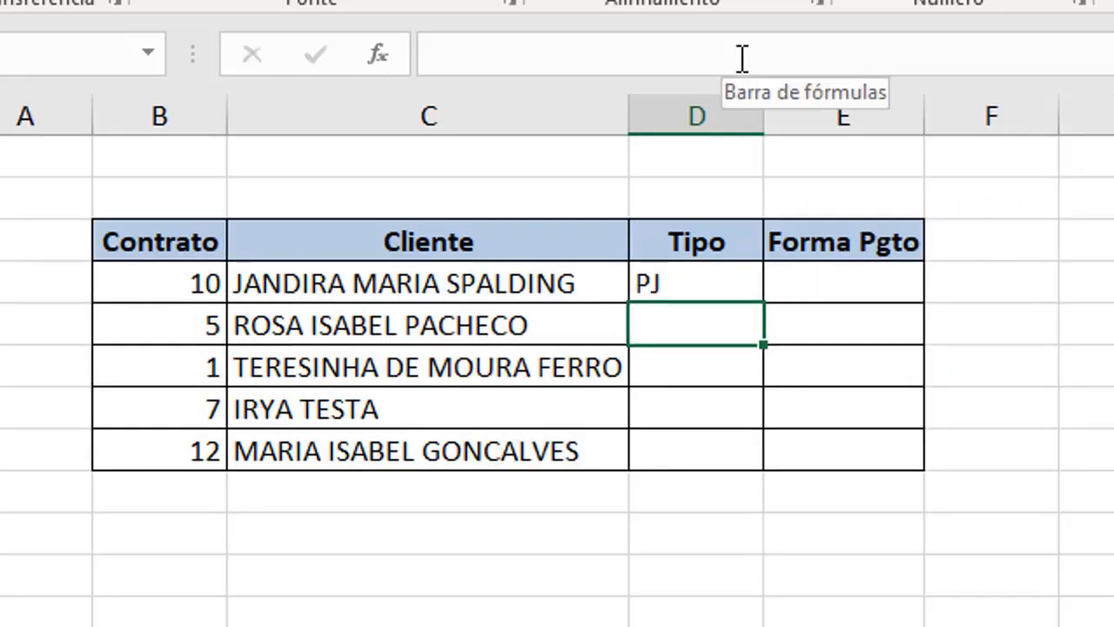
# Make the D4 formula's table range absolute as PROCV!$B$4:$G$35
pyautogui.click(711, 285)
pyautogui.doubleClick(709, 283)
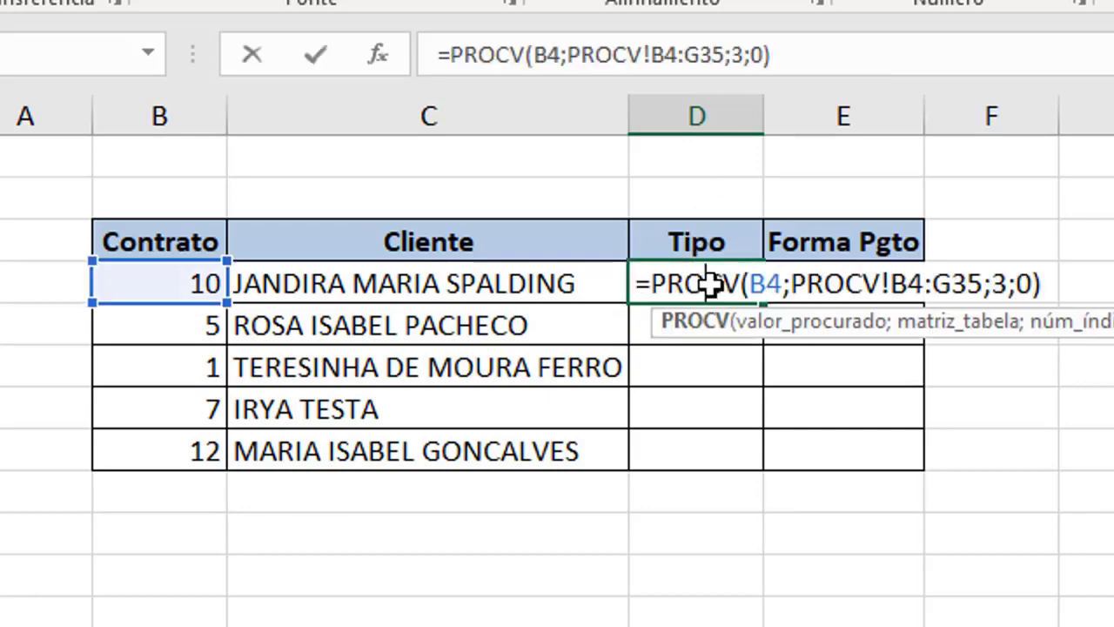
pyautogui.click(957, 338)
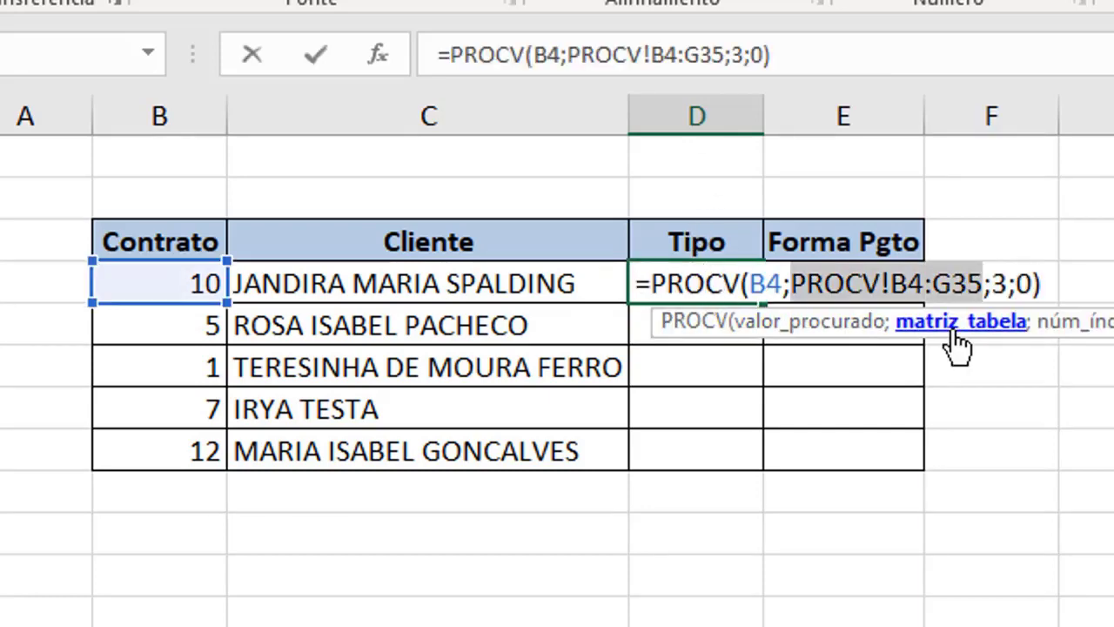
pyautogui.press('F4')
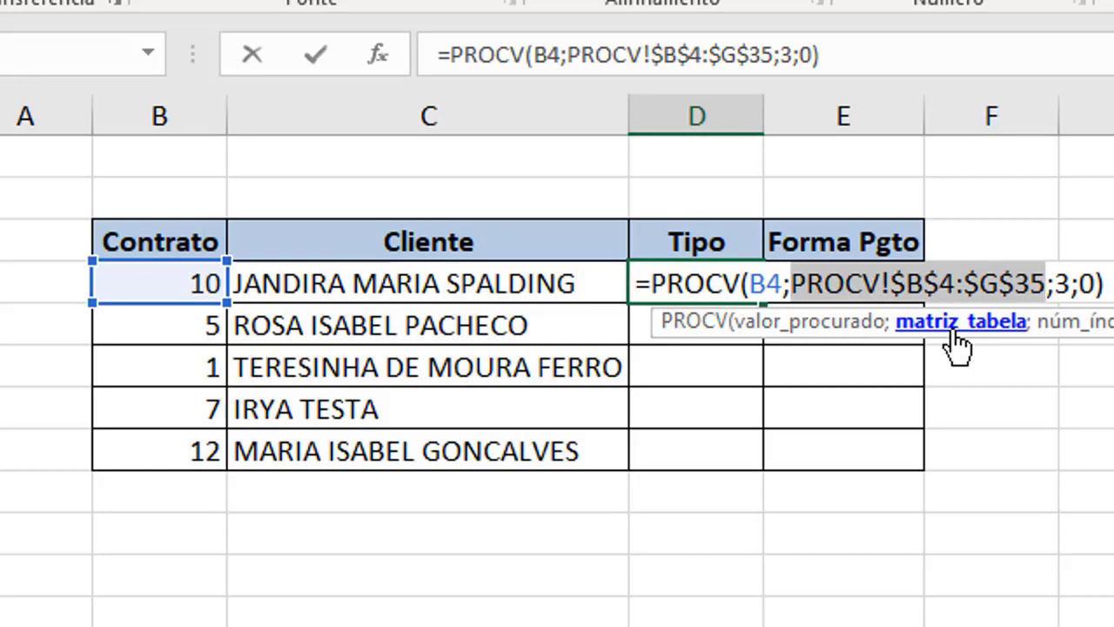
pyautogui.press('Return')
pyautogui.click(725, 288)
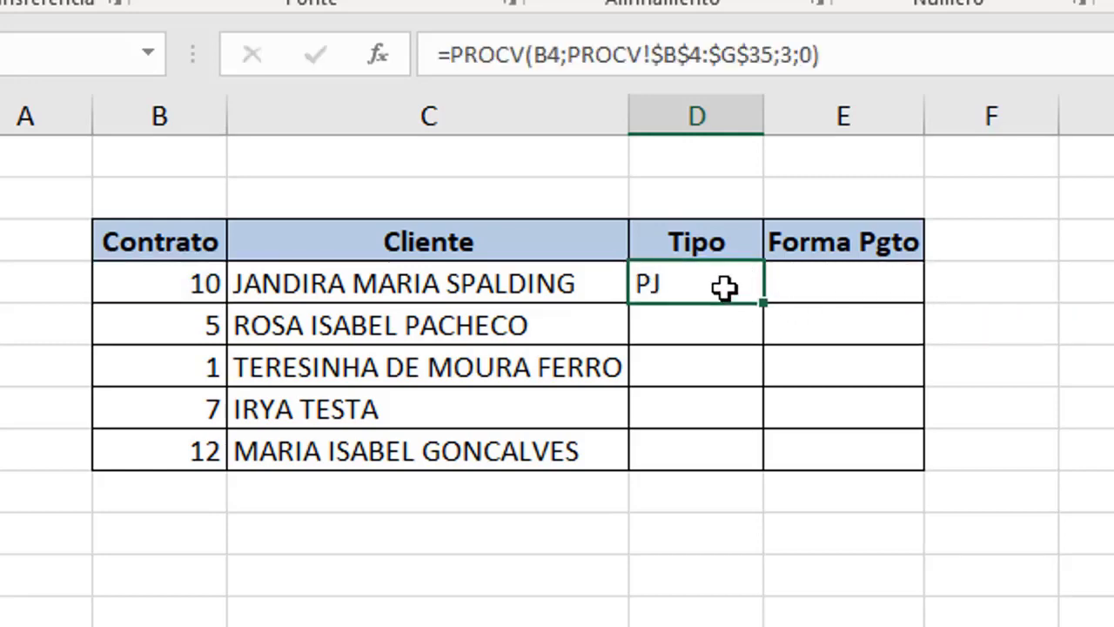
pyautogui.doubleClick(763, 302)
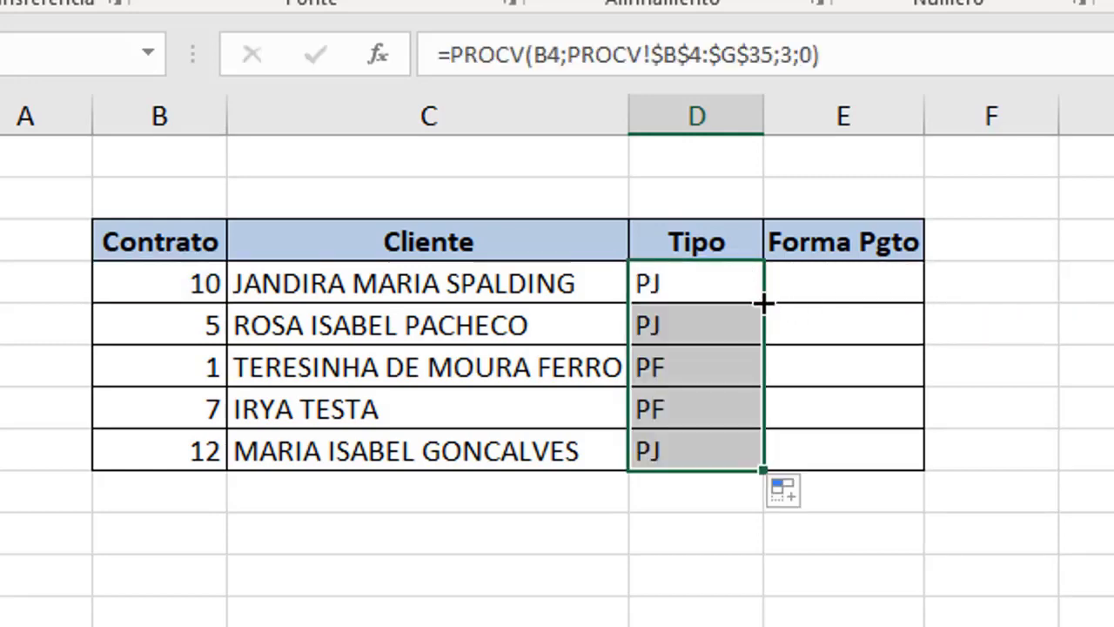
pyautogui.hotkey('ctrl', 'z')
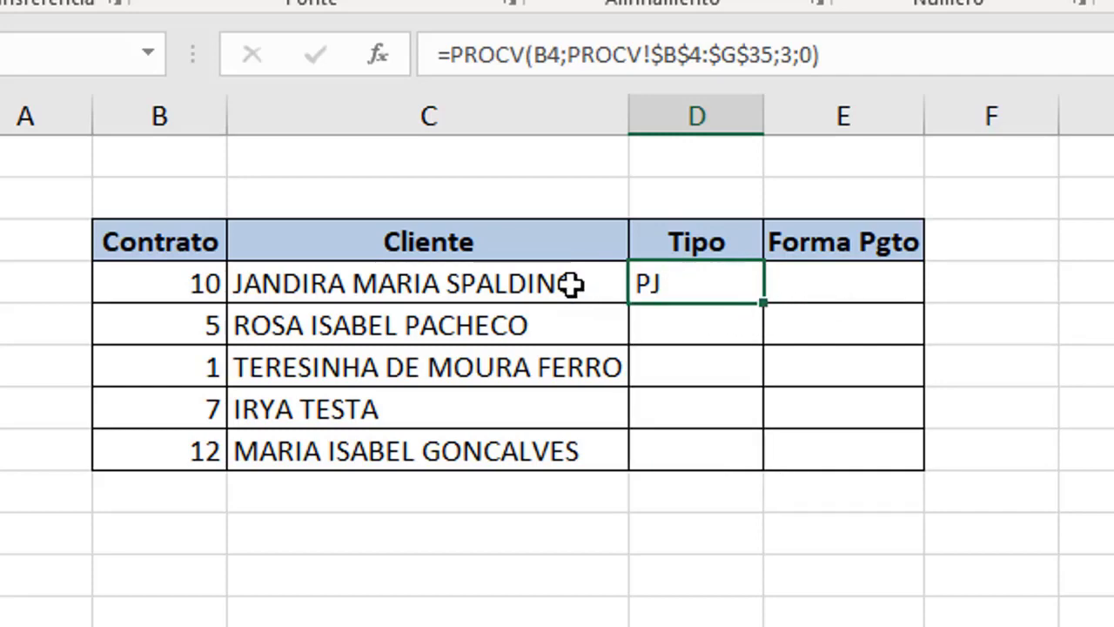
pyautogui.moveTo(569, 284); pyautogui.dragTo(570, 450)
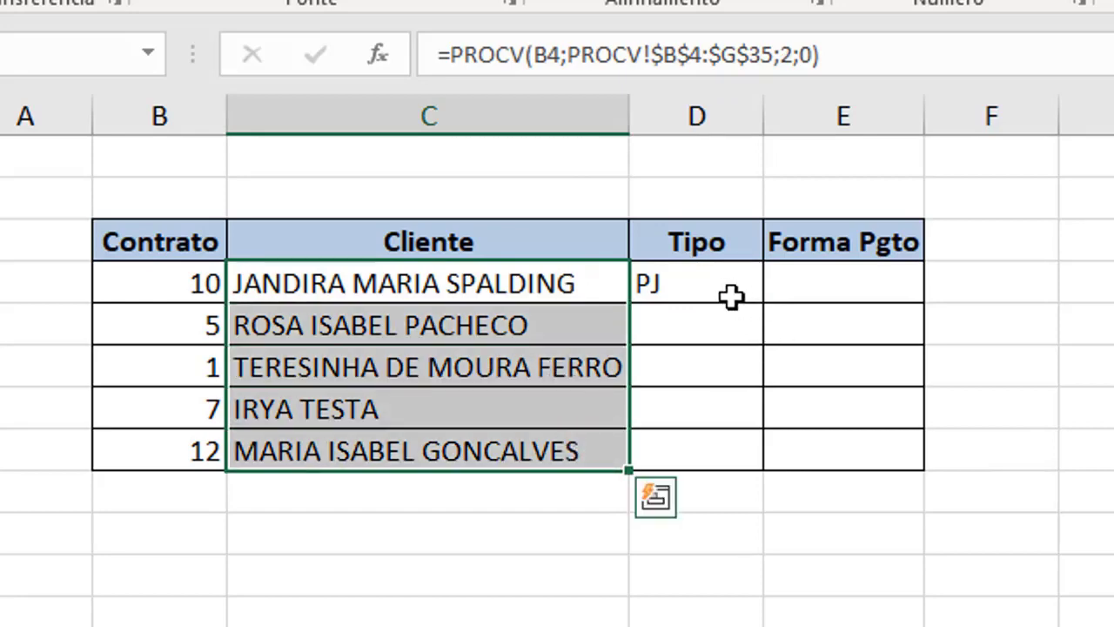
# Fill the Tipo formula in D4 down through D8
pyautogui.click(718, 294)
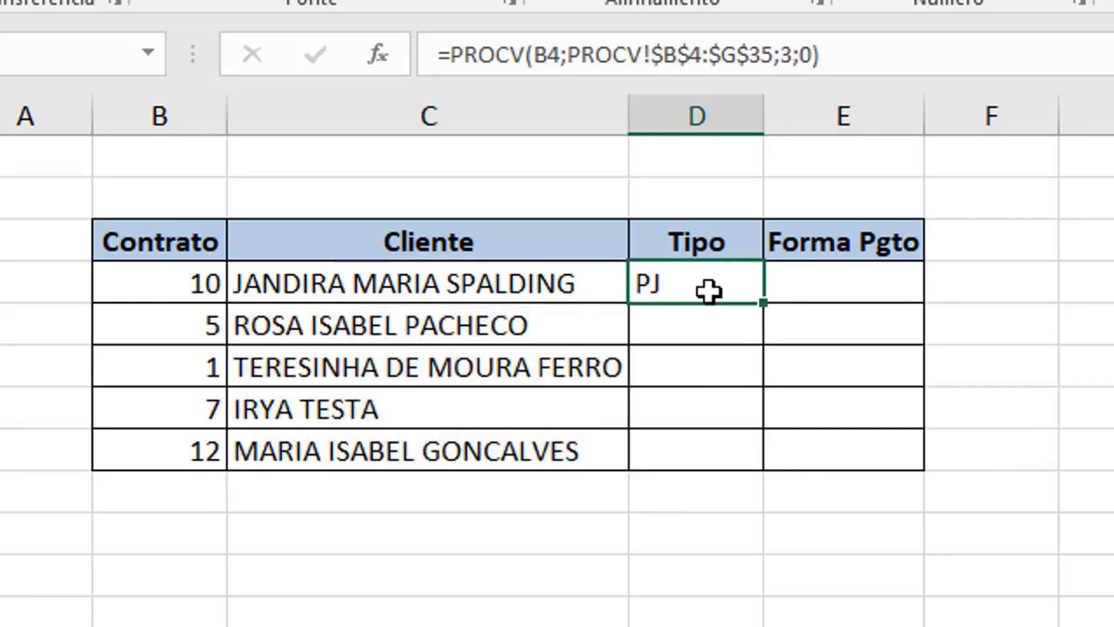
pyautogui.doubleClick(764, 302)
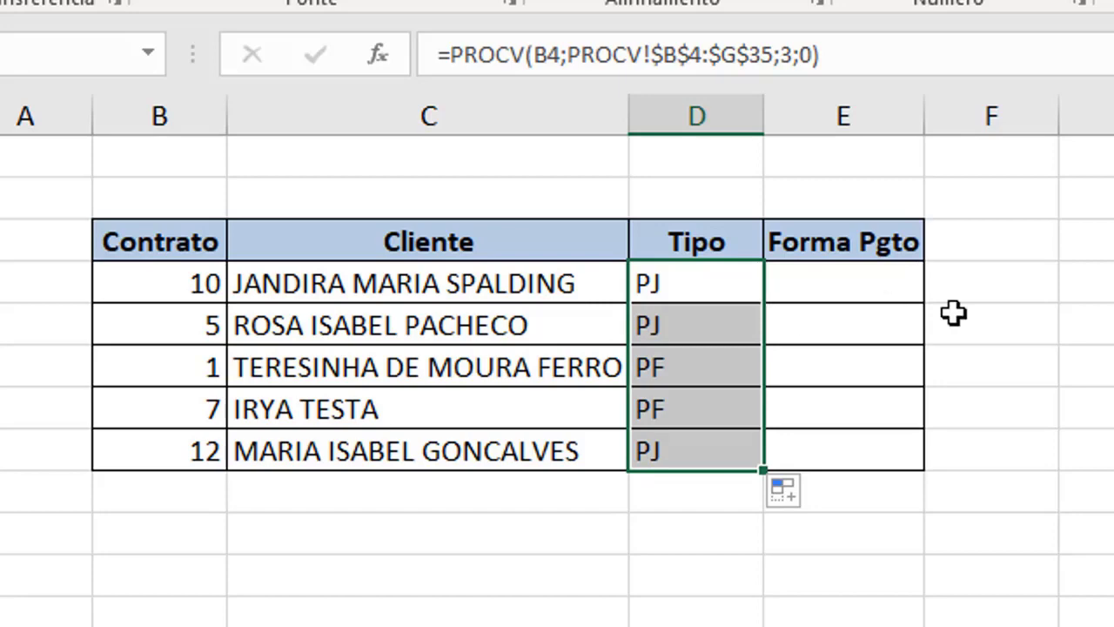
pyautogui.click(985, 315)
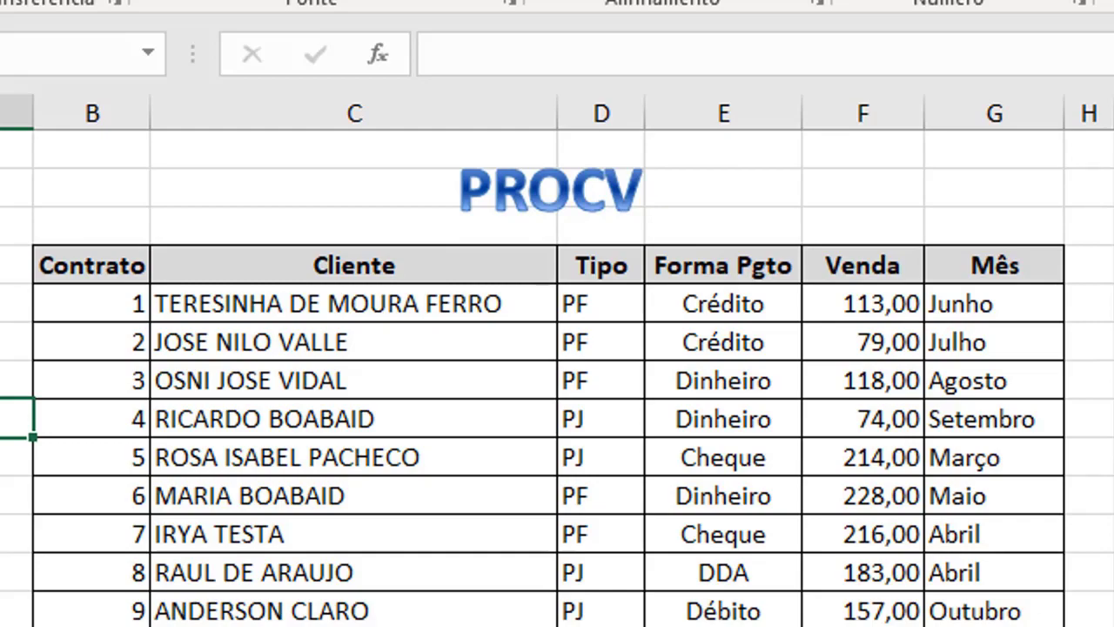
# Define the name Vendas for the sales table B4:G35 on the PROCV sheet, including its header row
pyautogui.moveTo(62, 264); pyautogui.dragTo(866, 418)
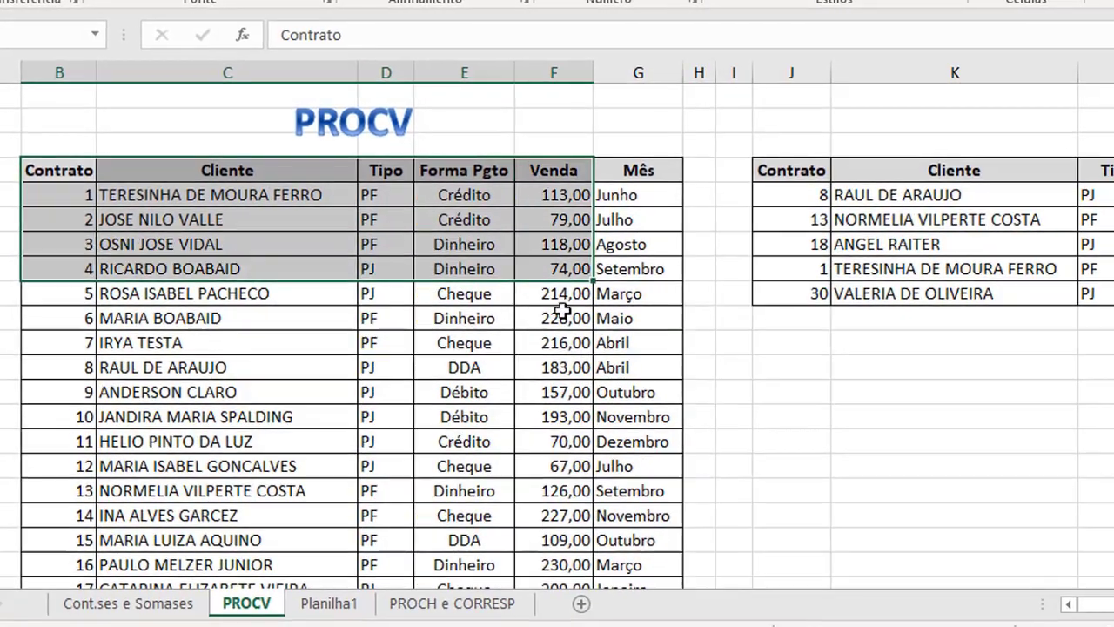
pyautogui.moveTo(561, 310); pyautogui.dragTo(641, 540)
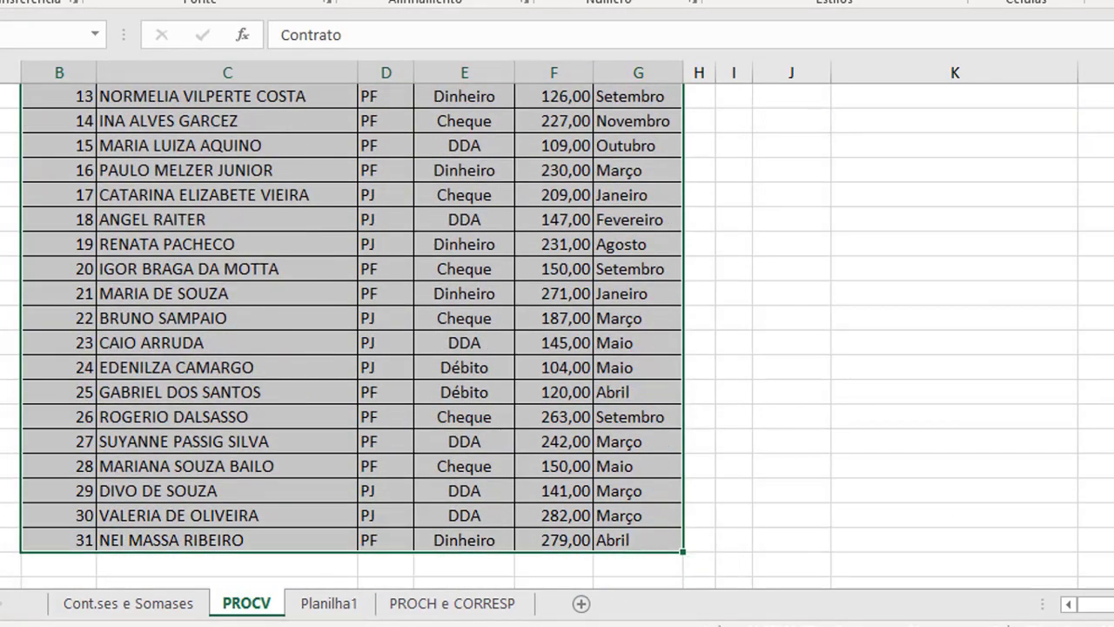
pyautogui.scroll(6, 557, 331)
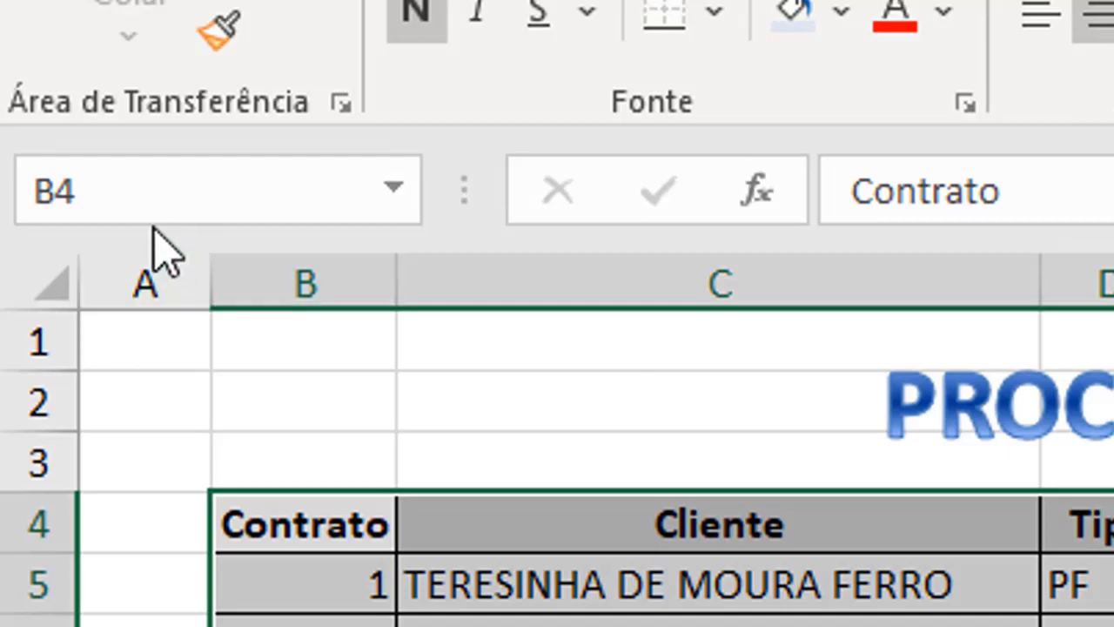
pyautogui.click(131, 196)
pyautogui.press('BackSpace')
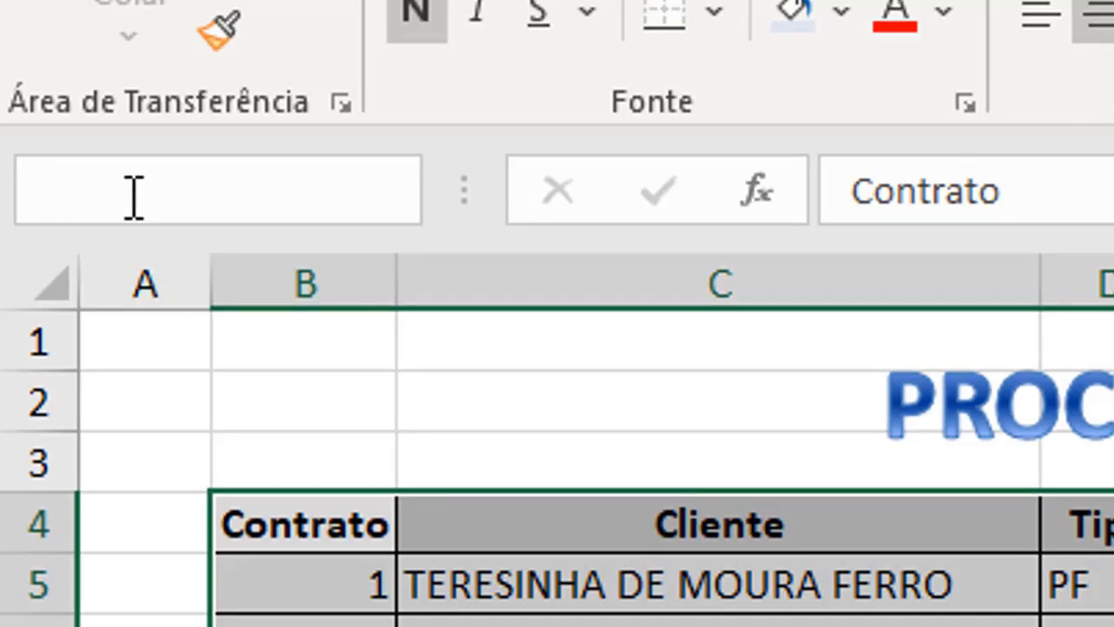
pyautogui.write('Vendas')
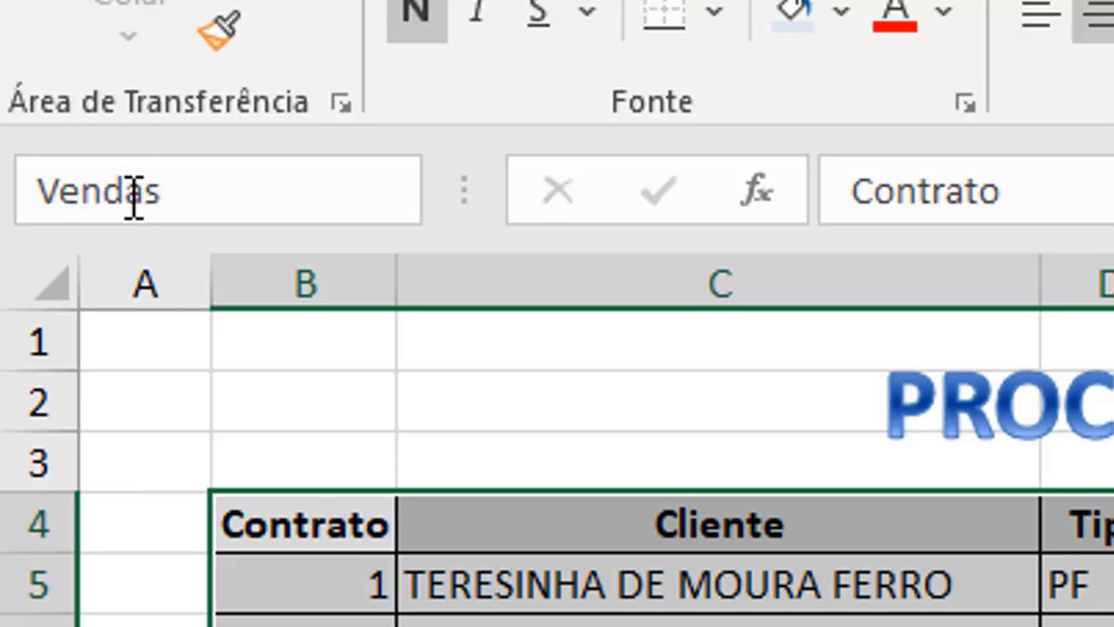
pyautogui.press('Return')
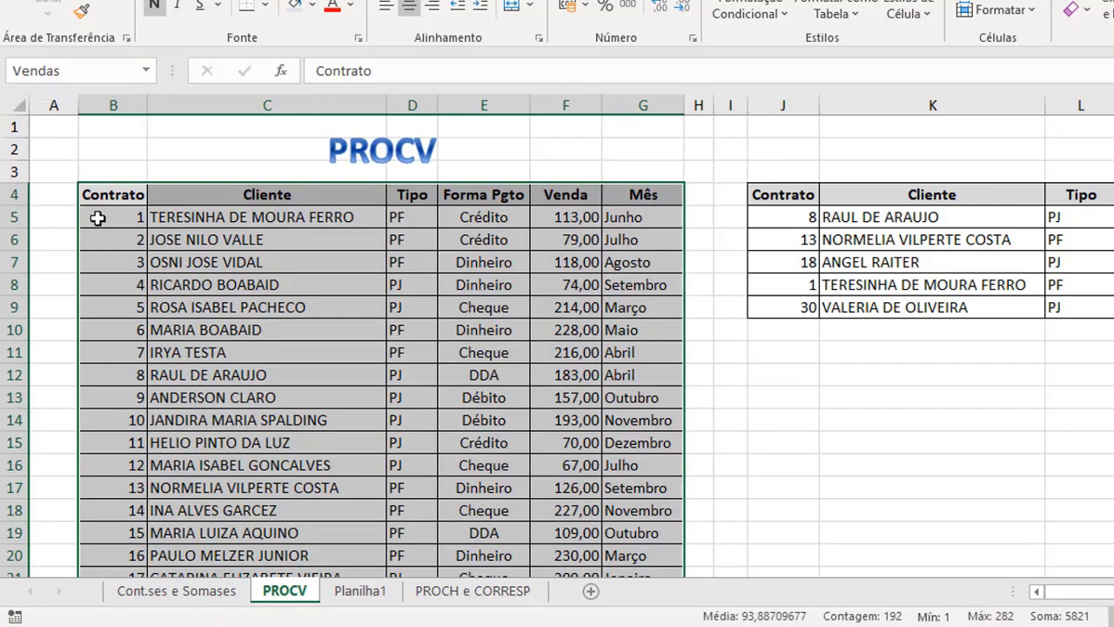
# On the Planilha1 sheet, start a PROCV formula in Forma Pgto cell E4 with B4 as the lookup value
pyautogui.click(361, 591)
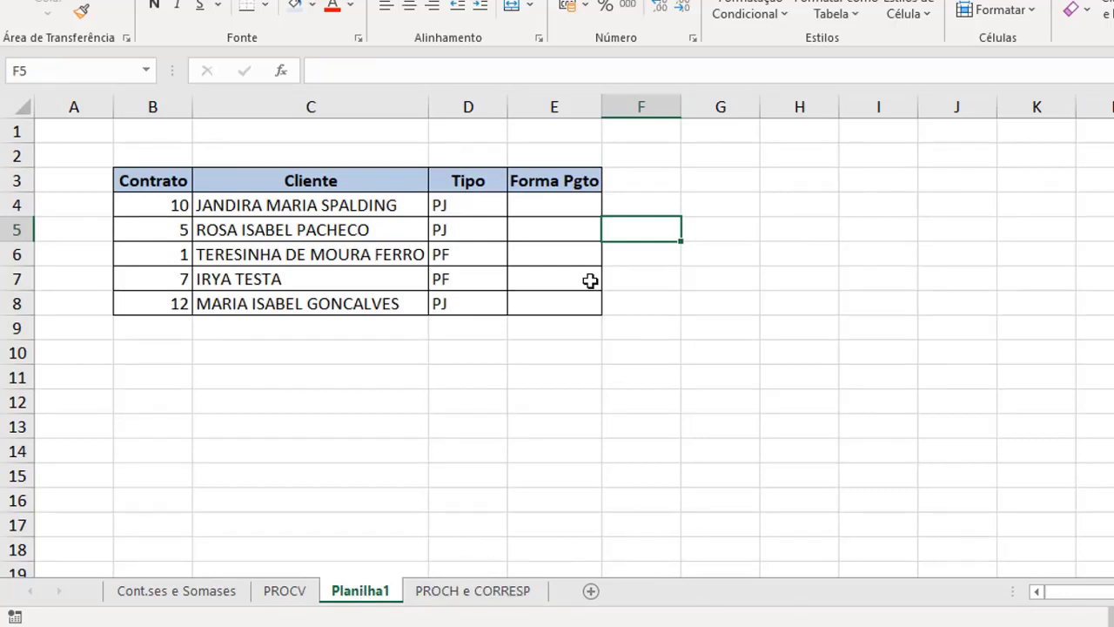
pyautogui.click(555, 208)
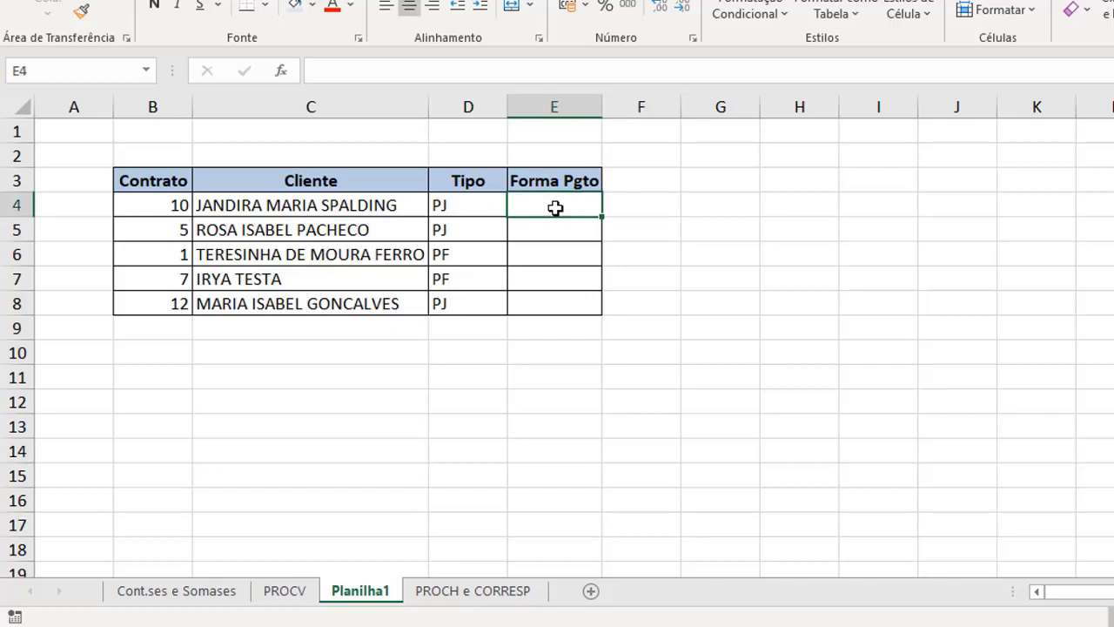
pyautogui.write('=procv(')
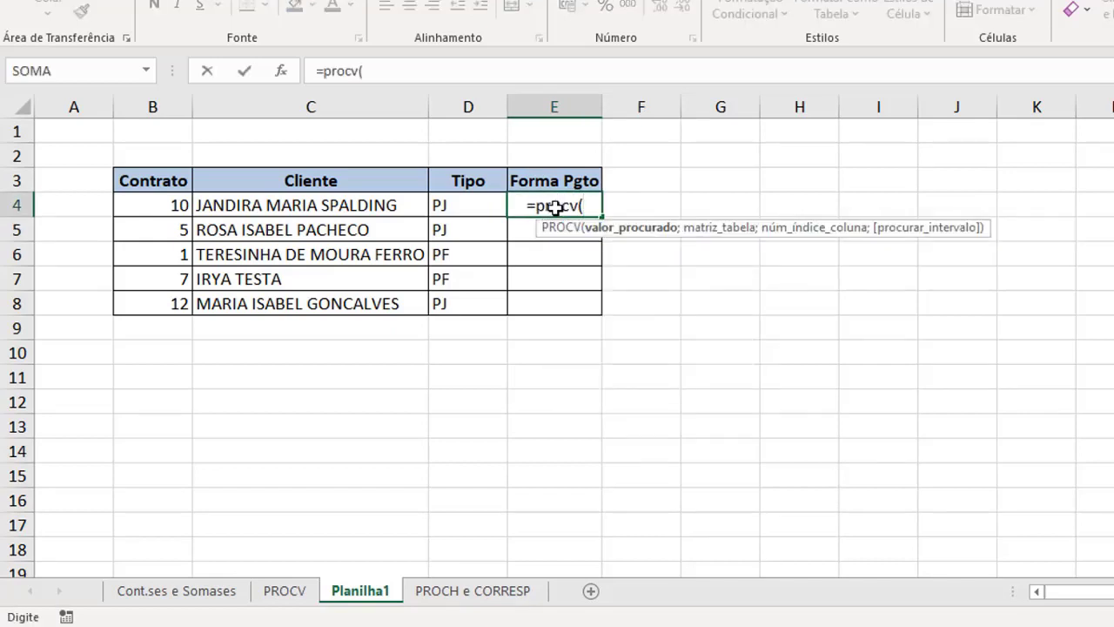
pyautogui.click(165, 209)
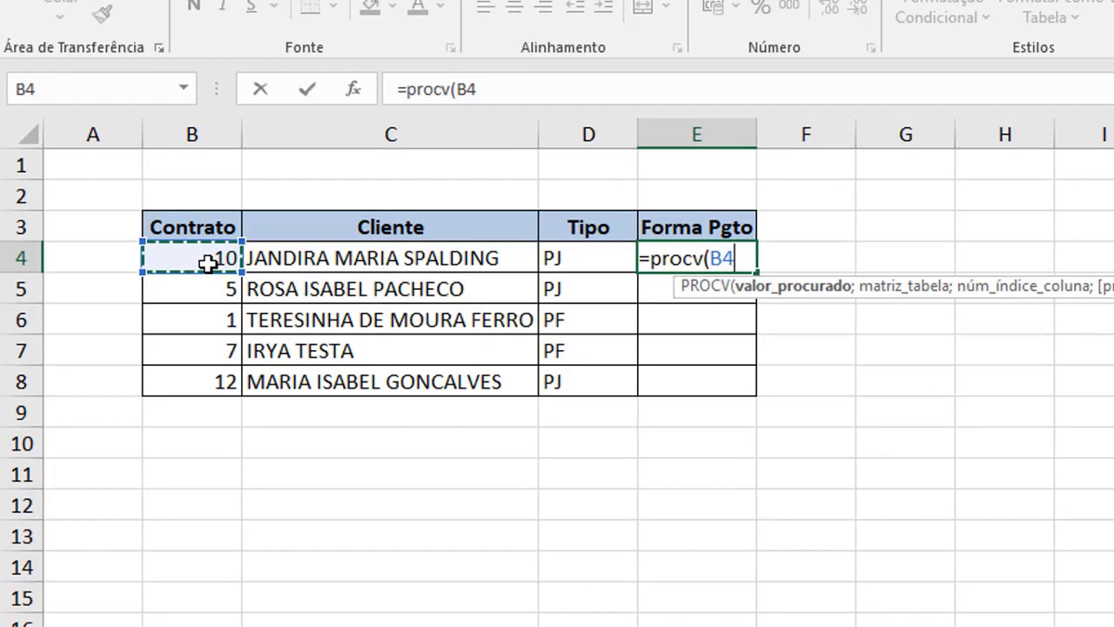
pyautogui.write(';')
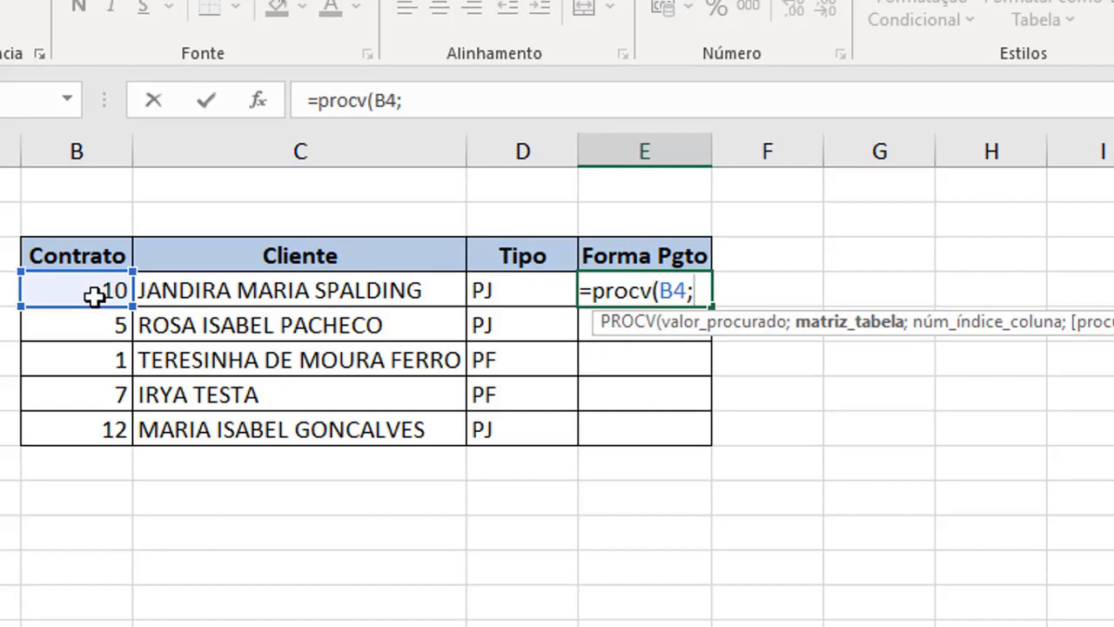
pyautogui.write('ve')
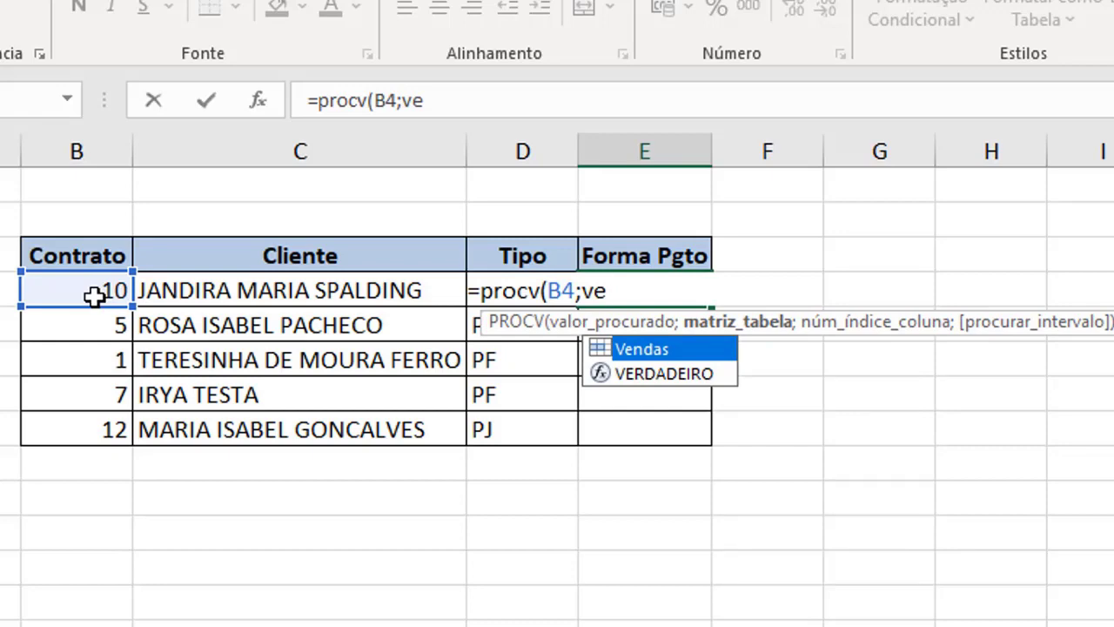
pyautogui.press('Left')
pyautogui.press('Delete')
pyautogui.press('BackSpace')
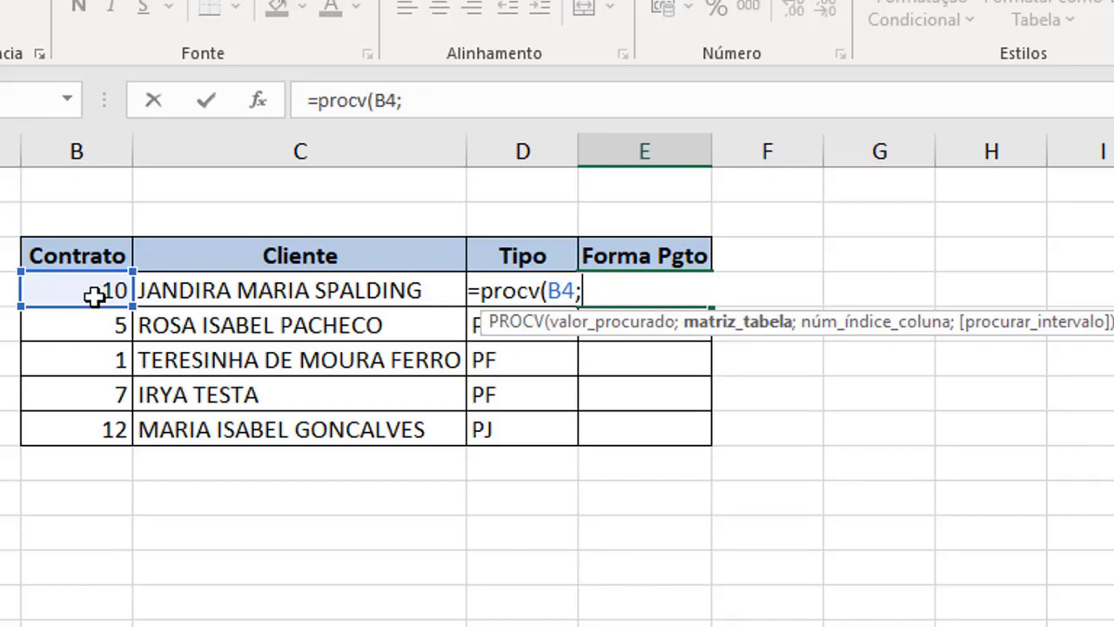
# Complete the E4 formula with the pasted name Vendas as table range, column index 4 and exact match 0
pyautogui.press('F3')
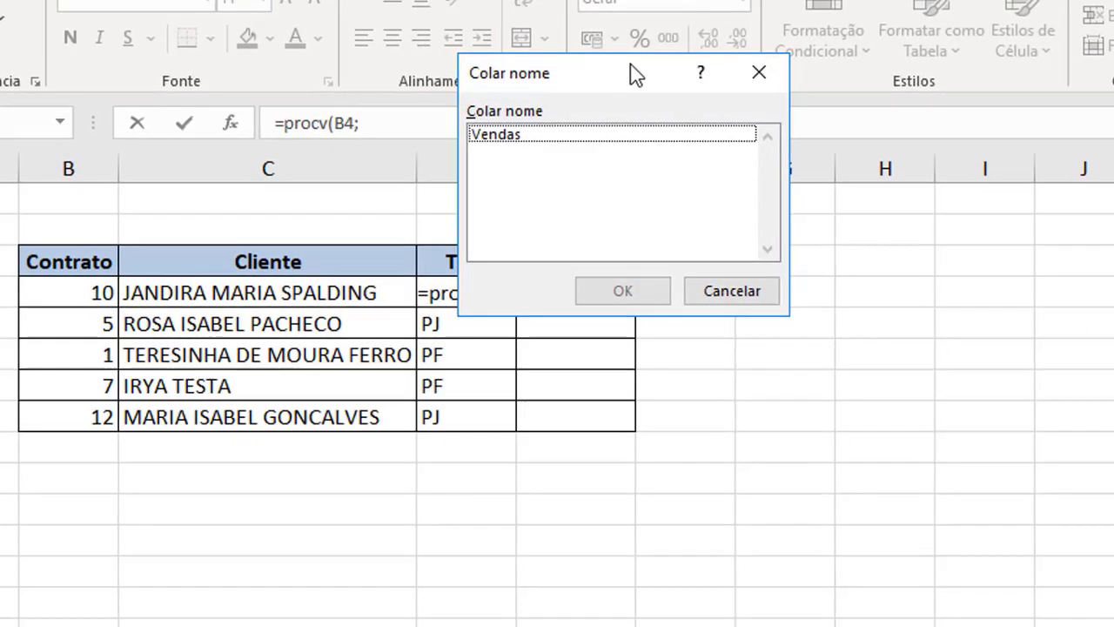
pyautogui.moveTo(671, 68); pyautogui.dragTo(988, 125)
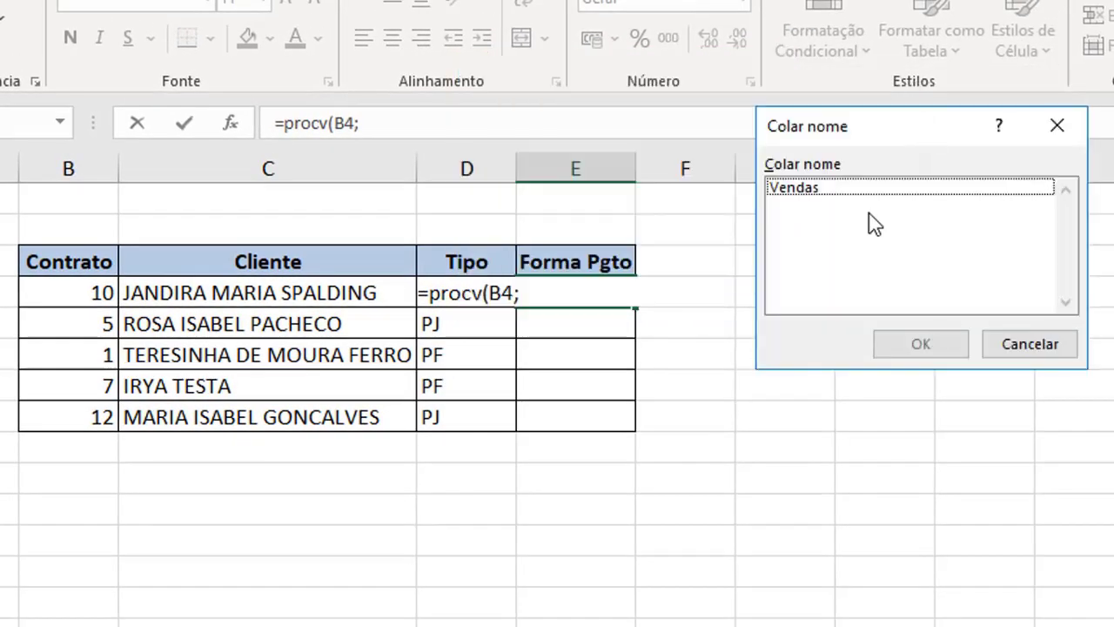
pyautogui.doubleClick(809, 200)
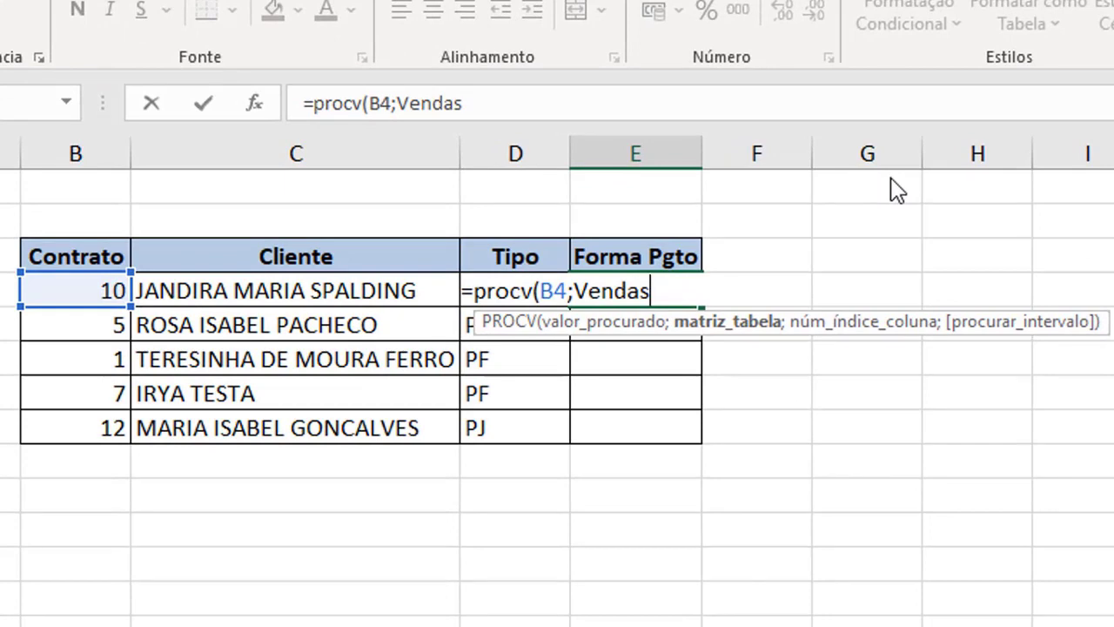
pyautogui.write(';')
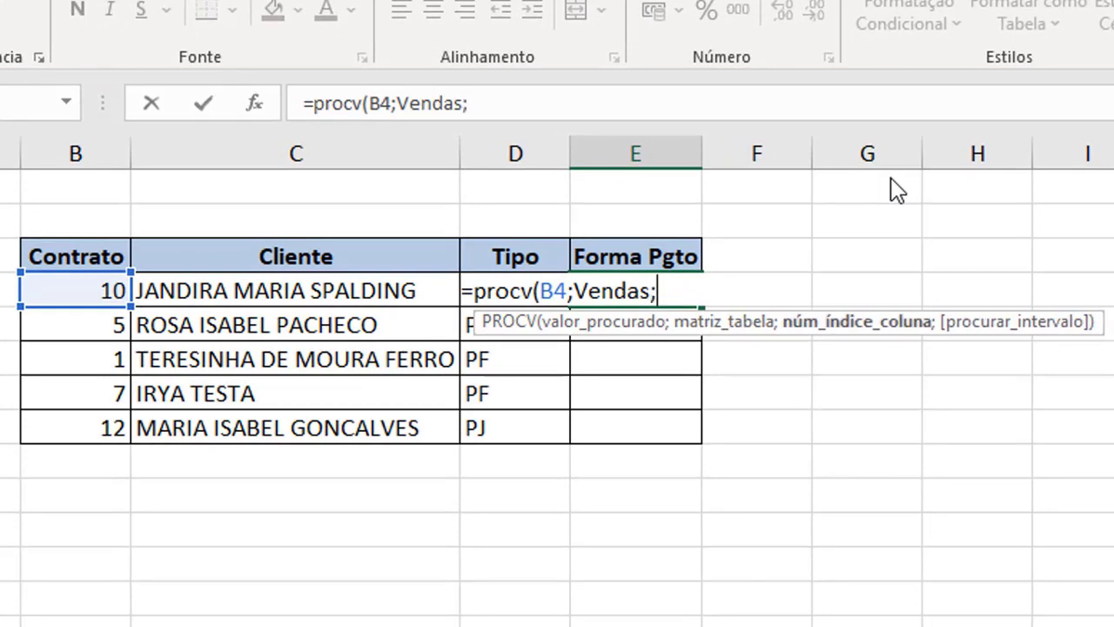
pyautogui.write('4;0')
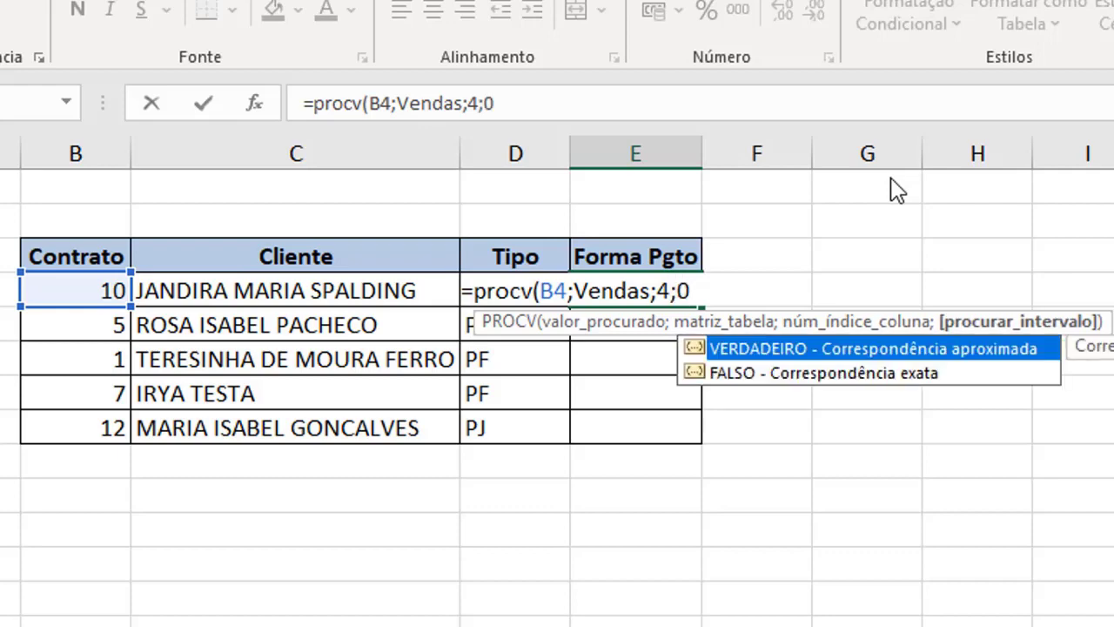
pyautogui.press('Return')
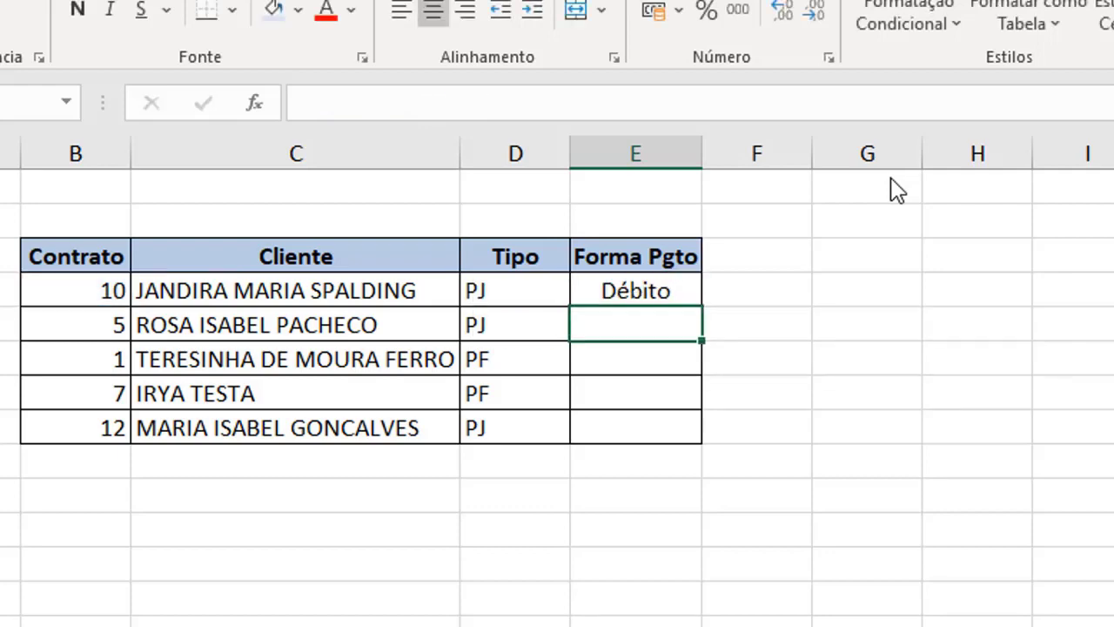
# Fill the Forma Pgto formula in E4 down through E8 and review the formula in E4
pyautogui.click(672, 296)
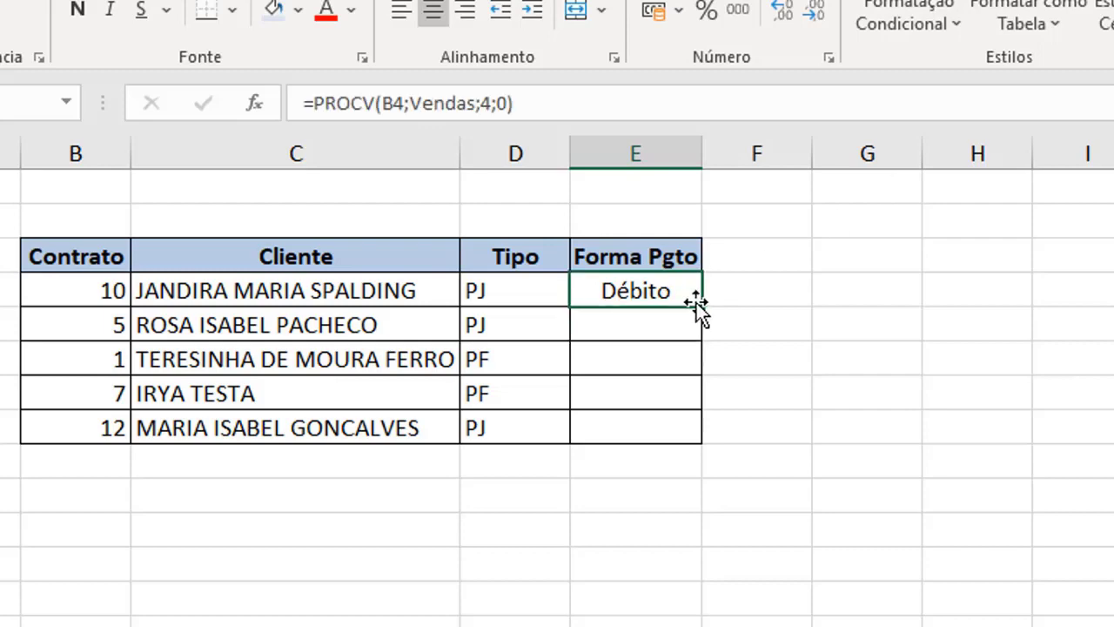
pyautogui.doubleClick(701, 306)
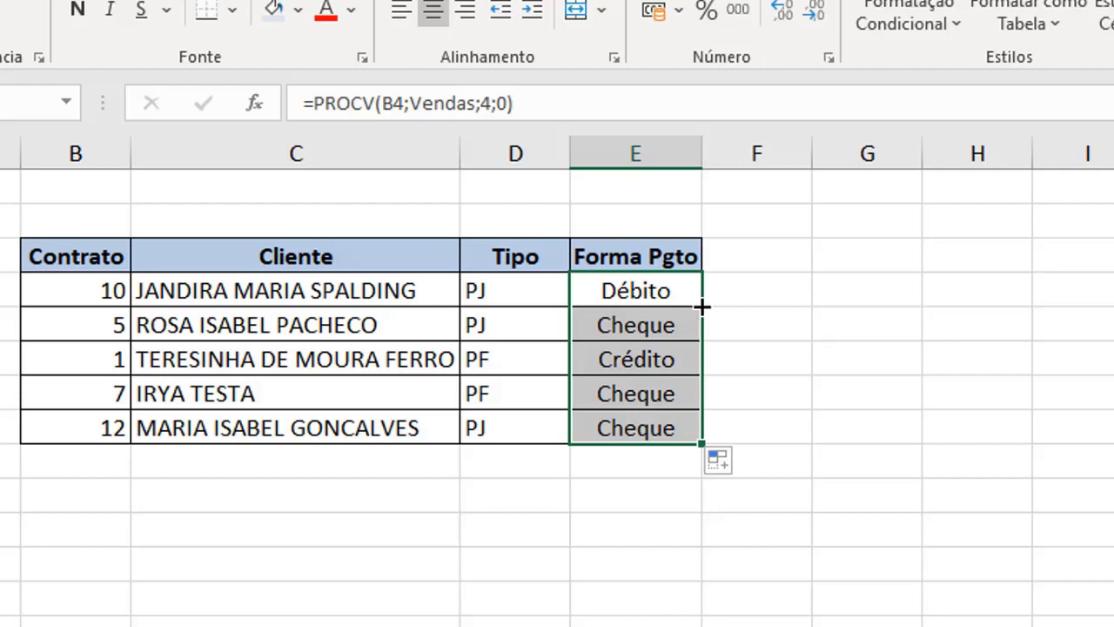
pyautogui.doubleClick(644, 292)
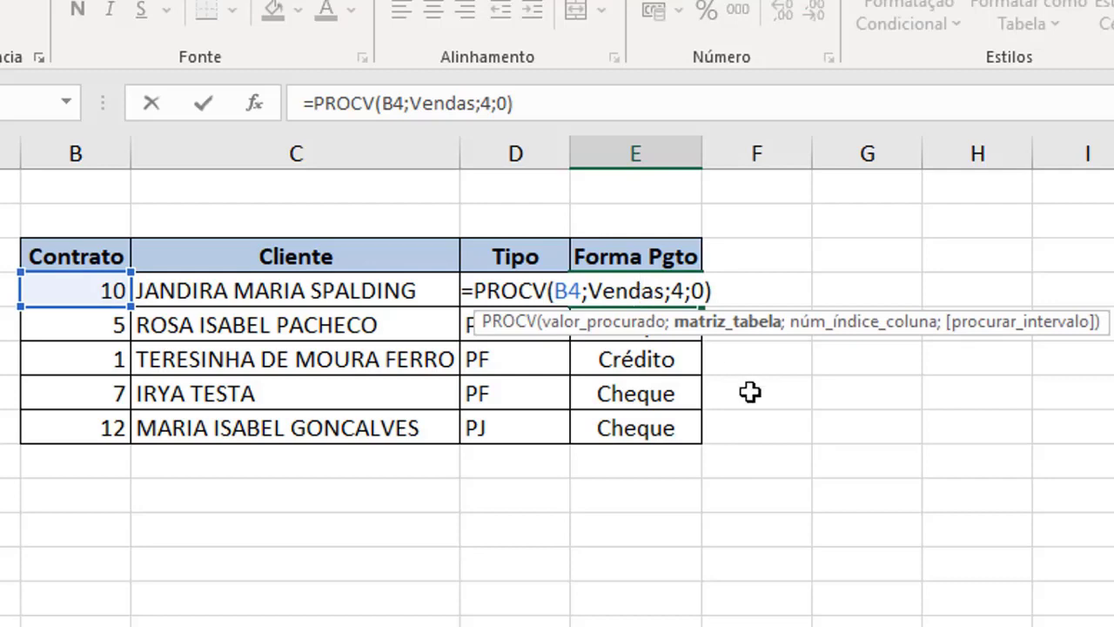
pyautogui.press('Return')
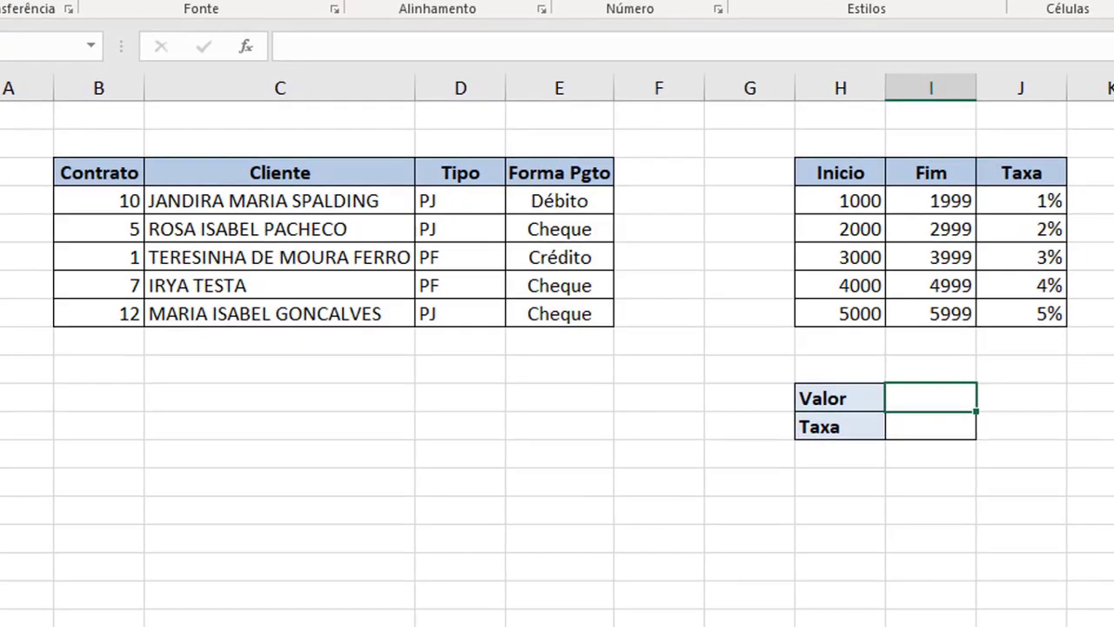
# Enter 3452 in the Valor cell I11 below the rate table
pyautogui.click(1007, 431)
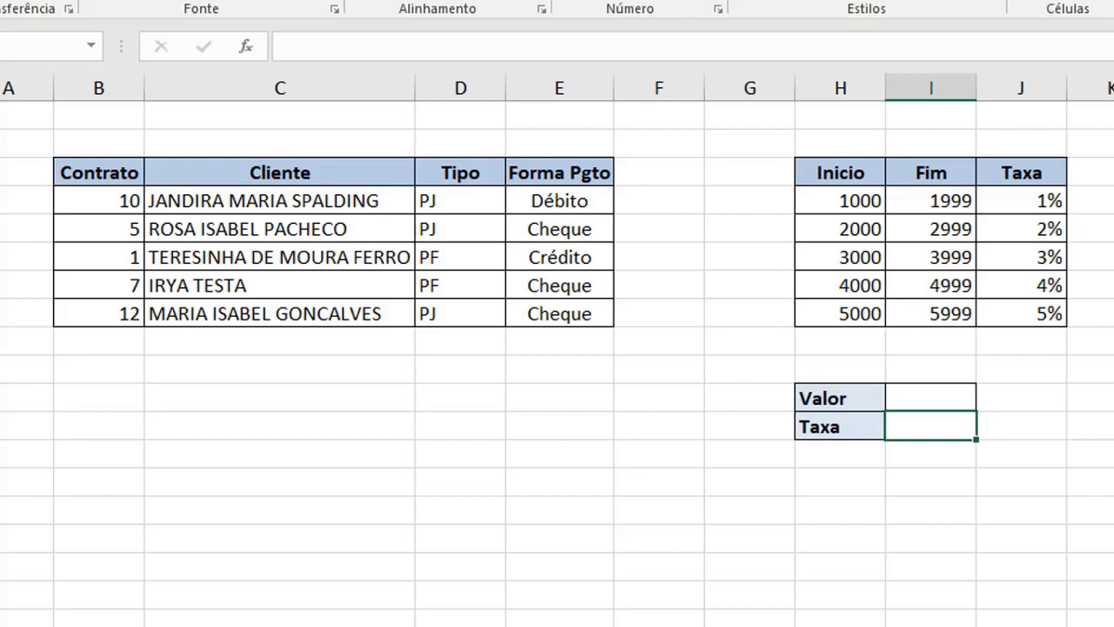
pyautogui.click(930, 398)
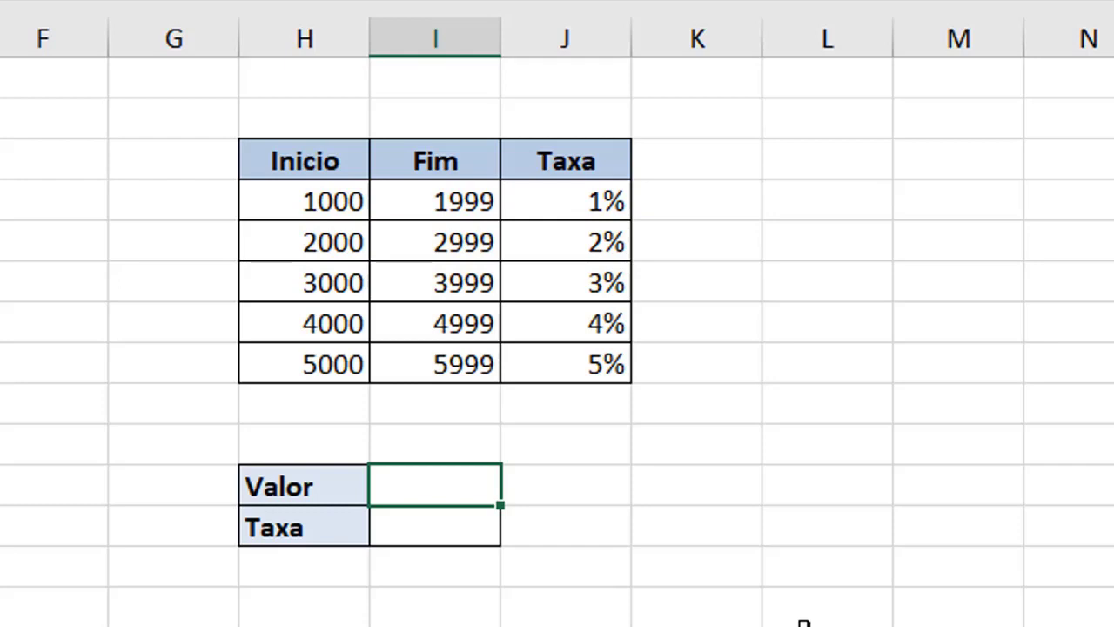
pyautogui.write('345')
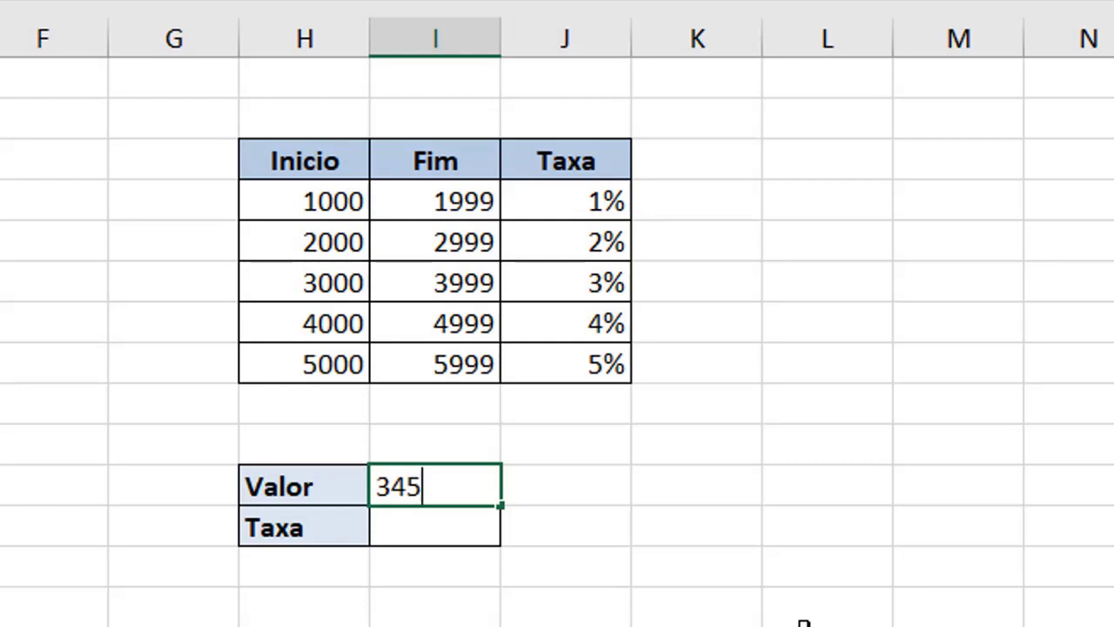
pyautogui.write('2')
pyautogui.press('Return')
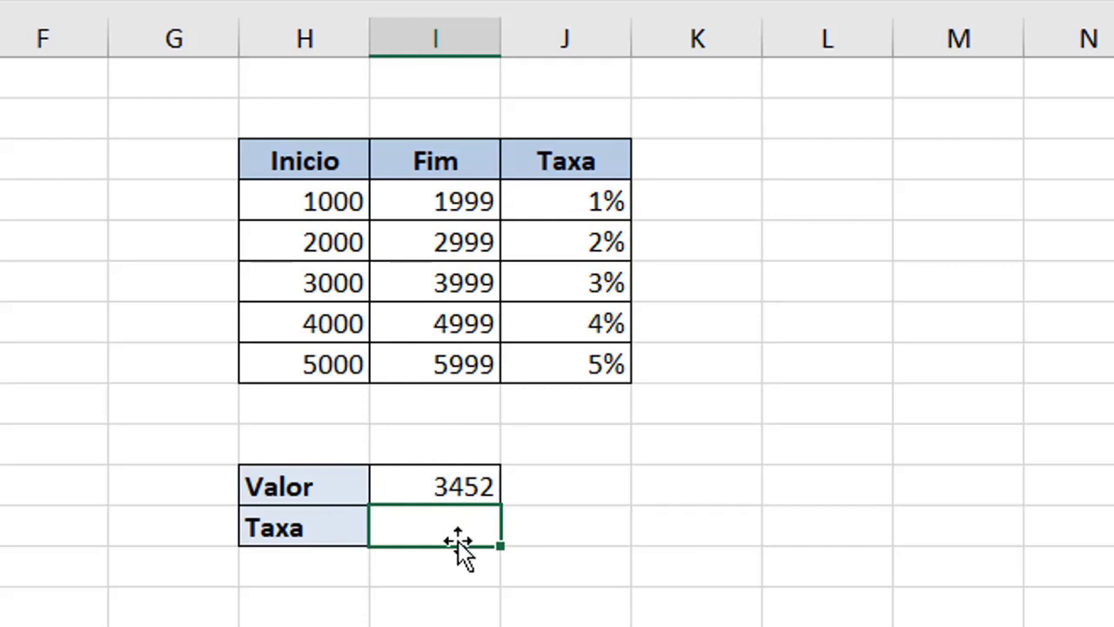
# Enter a PROCV formula in Taxa cell I12 with lookup value I11, table range H3:J8, column index 3 and approximate match 1
pyautogui.write('=procv(')
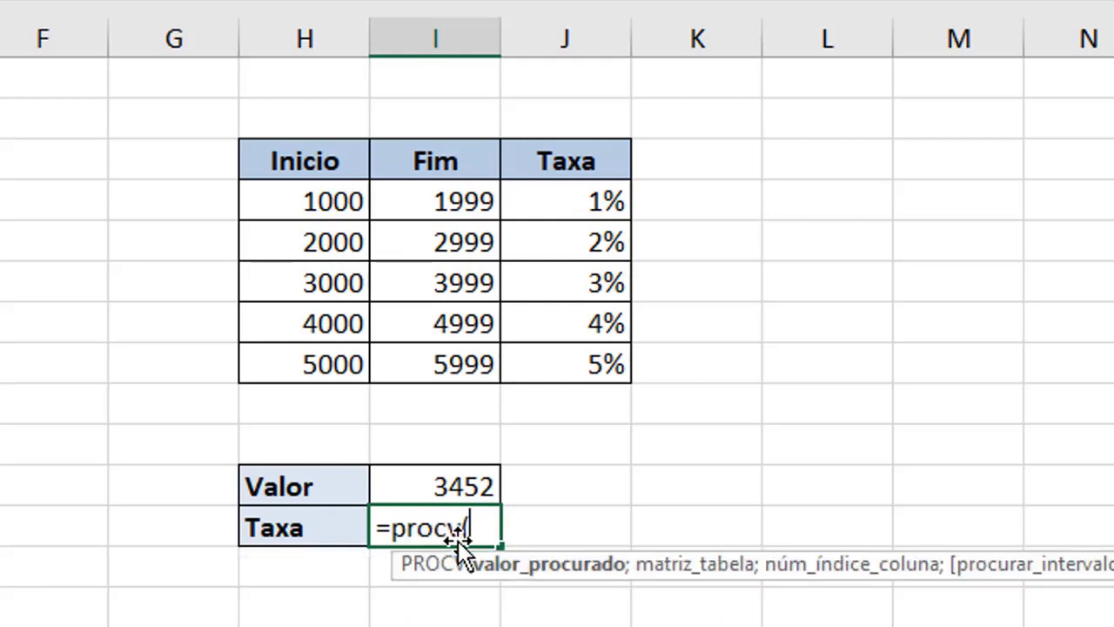
pyautogui.click(446, 487)
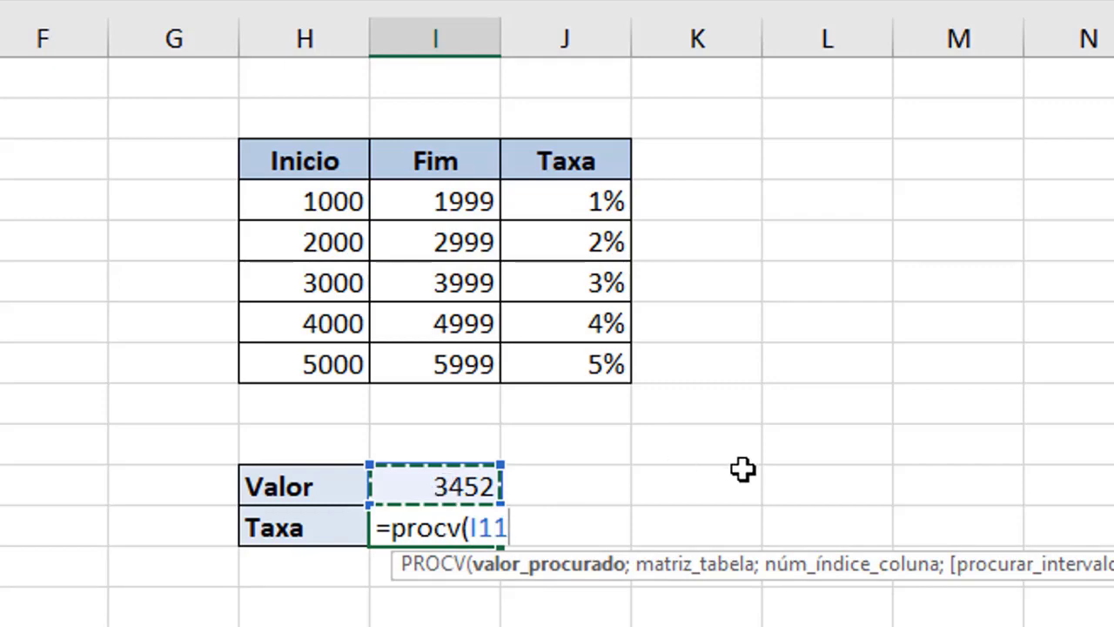
pyautogui.write(';')
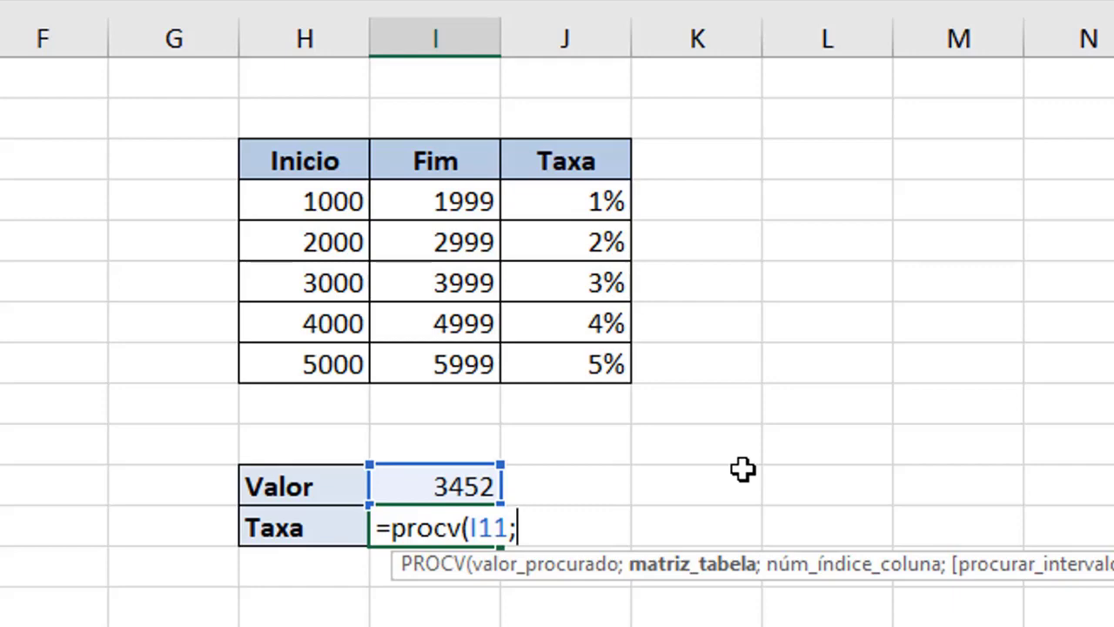
pyautogui.moveTo(323, 156); pyautogui.dragTo(551, 364)
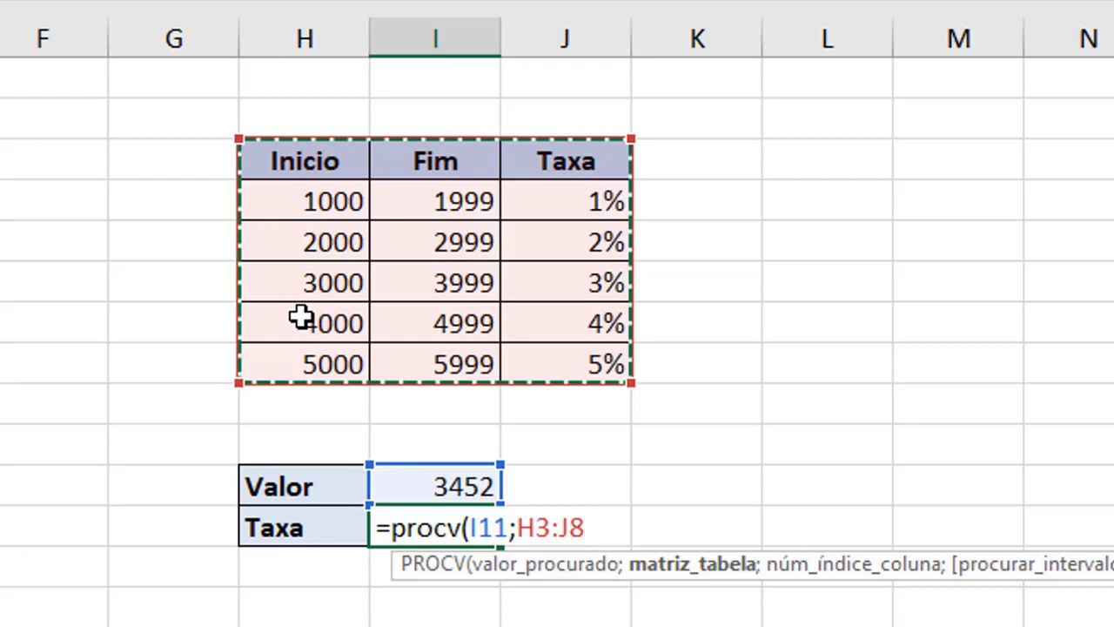
pyautogui.write(';')
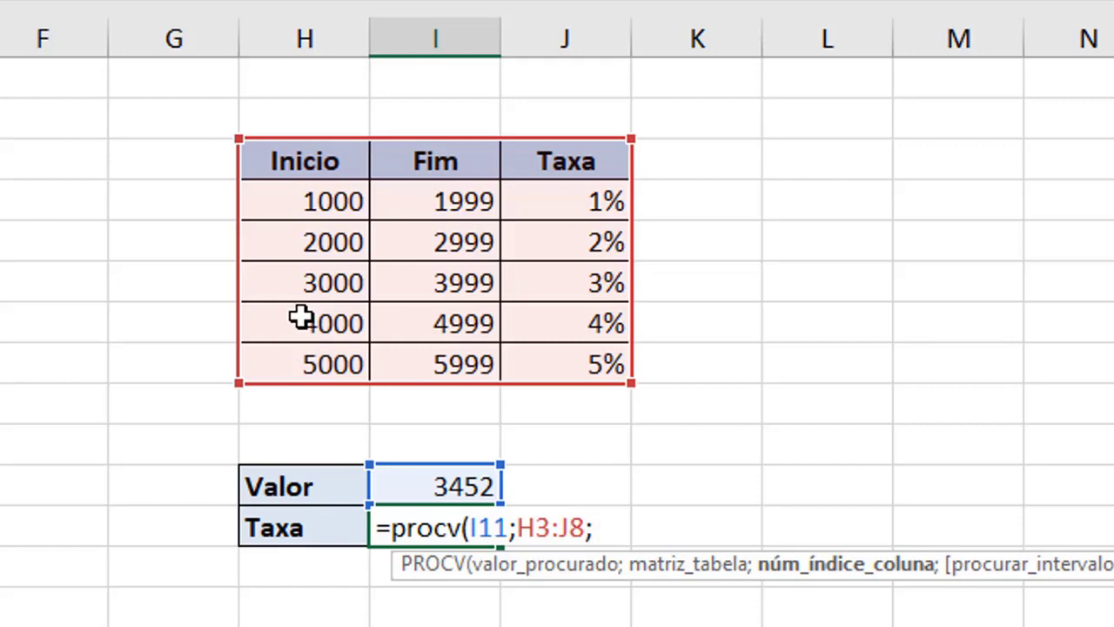
pyautogui.write('3;')
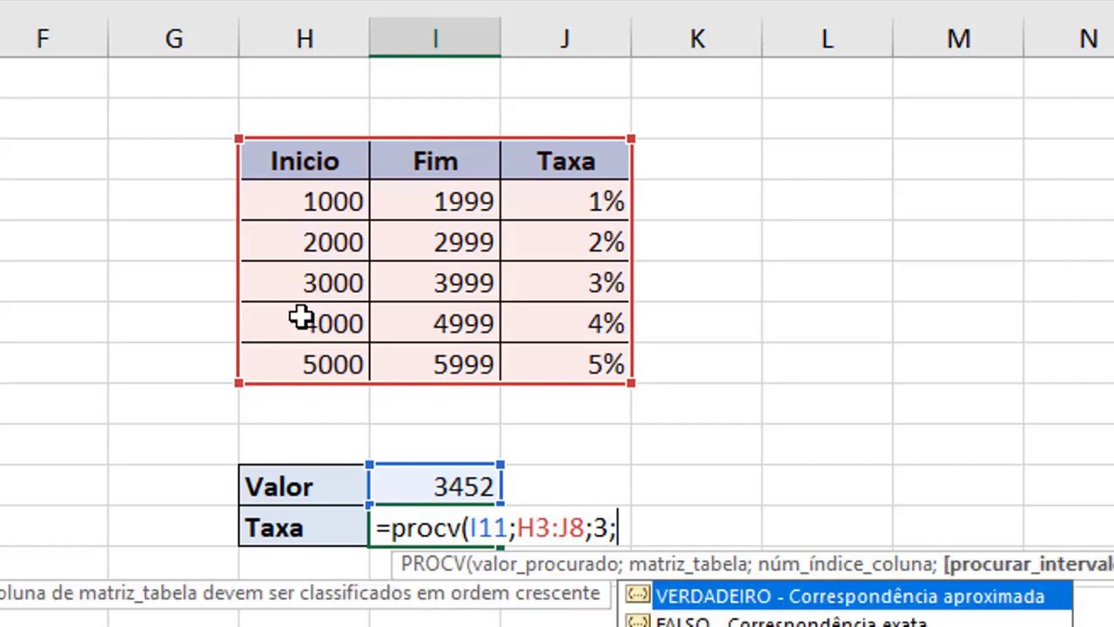
pyautogui.write('1')
pyautogui.press('Return')
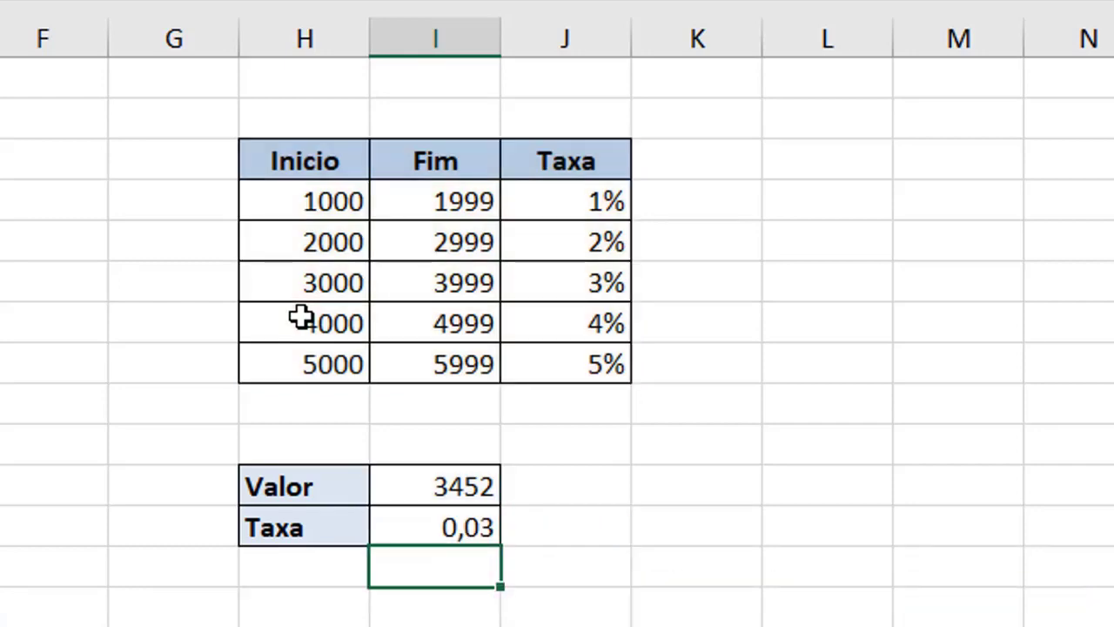
# Format the Taxa result in I12 as a percentage and compare it with the rate table's 3000 to 3999 row
pyautogui.press('Up')
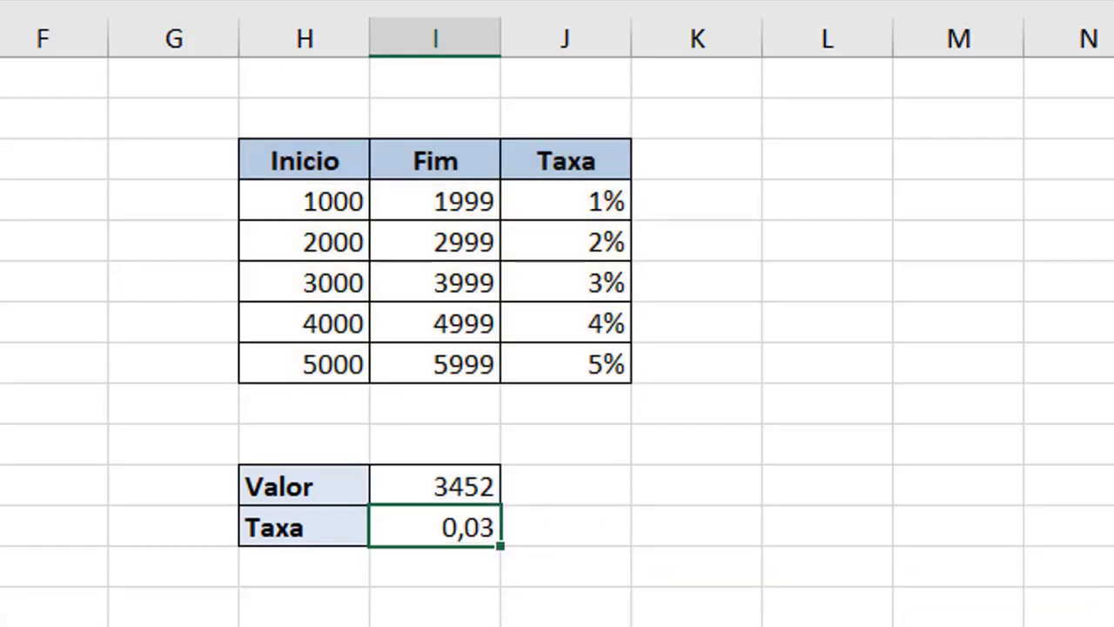
pyautogui.hotkey('ctrl', 'shift', '5')
pyautogui.moveTo(364, 283); pyautogui.dragTo(603, 287)
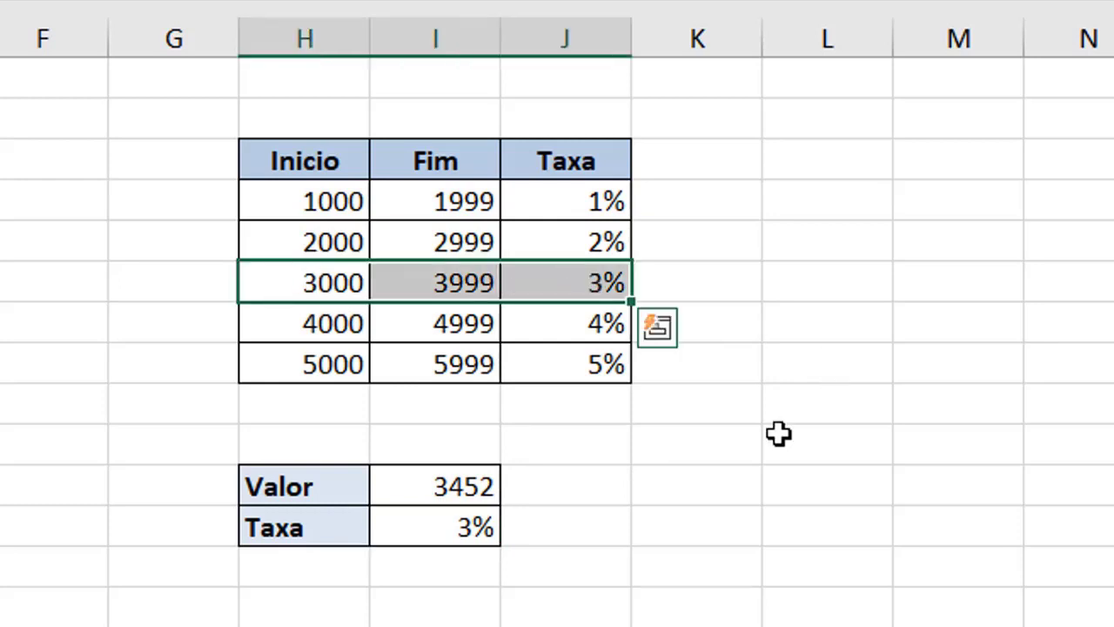
pyautogui.click(447, 537)
pyautogui.click(654, 477)
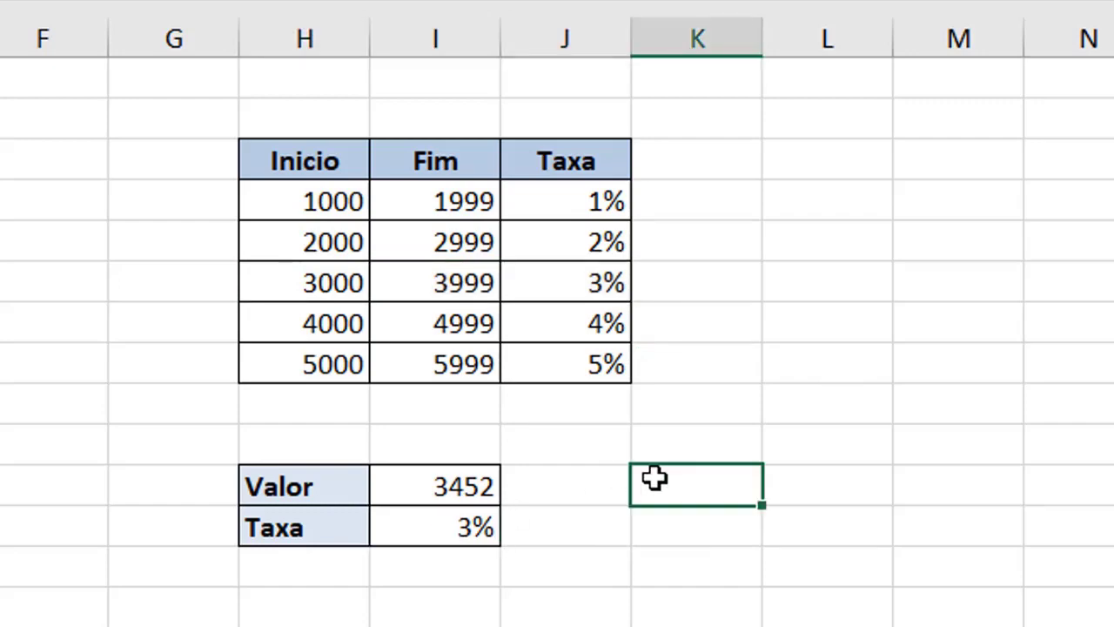